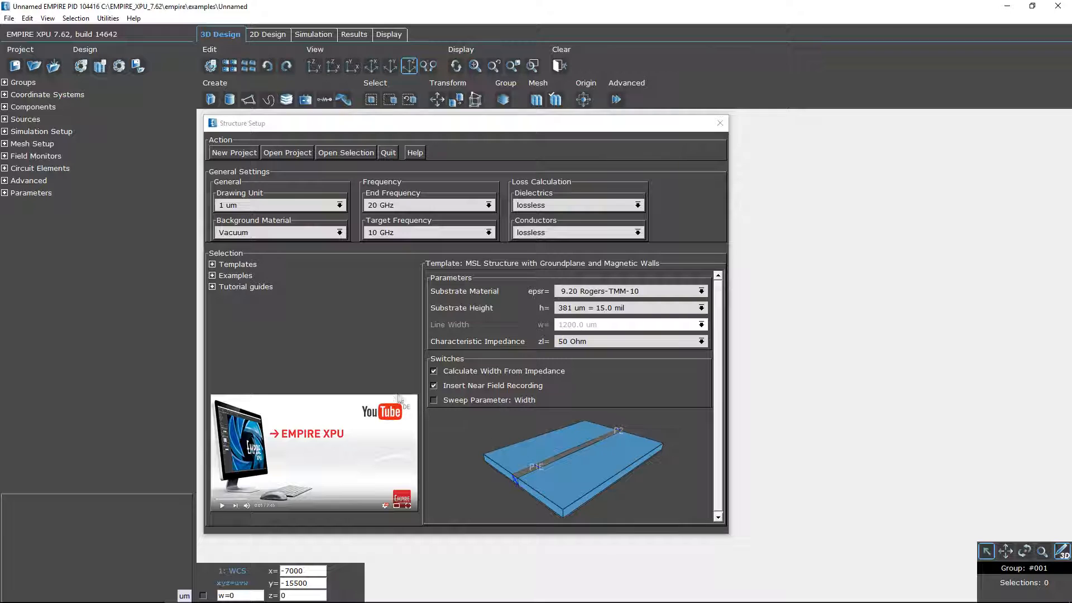
Select the Microstrip Antenna template from the antenna templates.
click(212, 265)
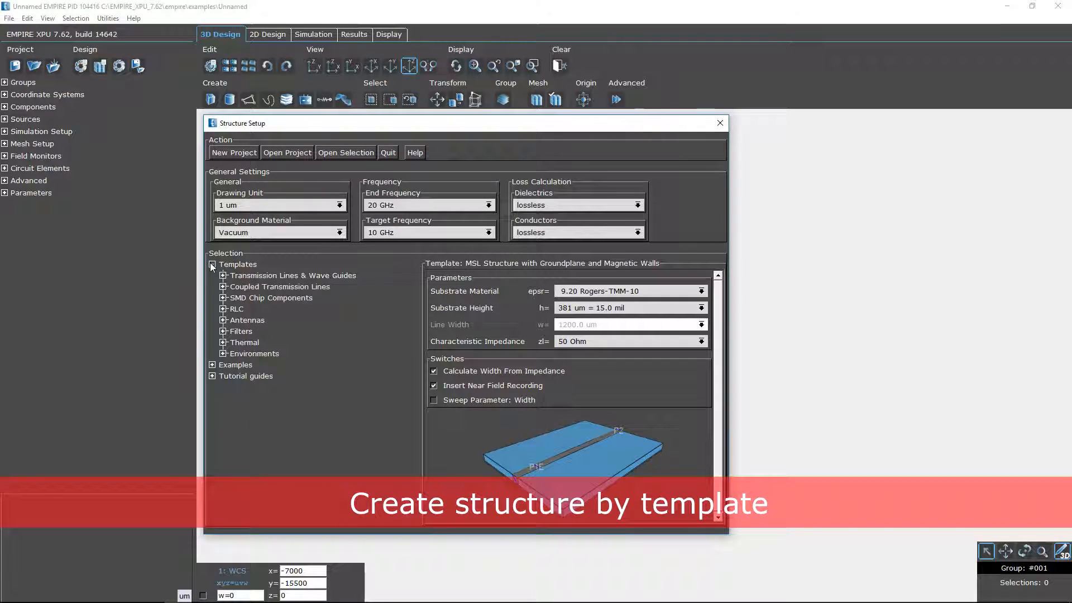
click(223, 320)
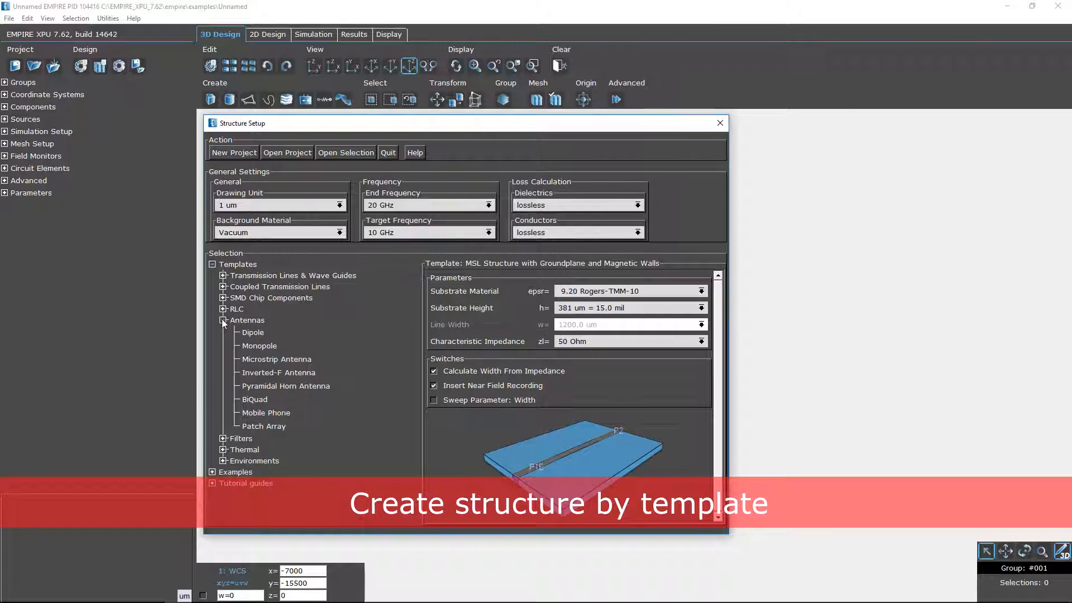
click(258, 360)
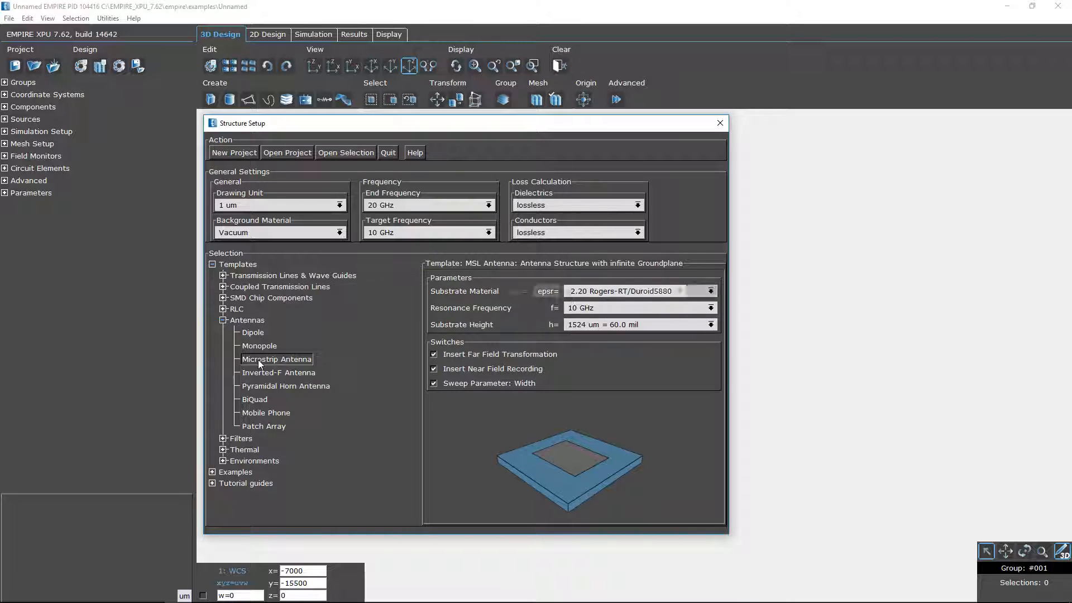
Set the template's substrate material to 2.20 Arlon-Cu-217LX and its resonance frequency to 77e9.
click(710, 290)
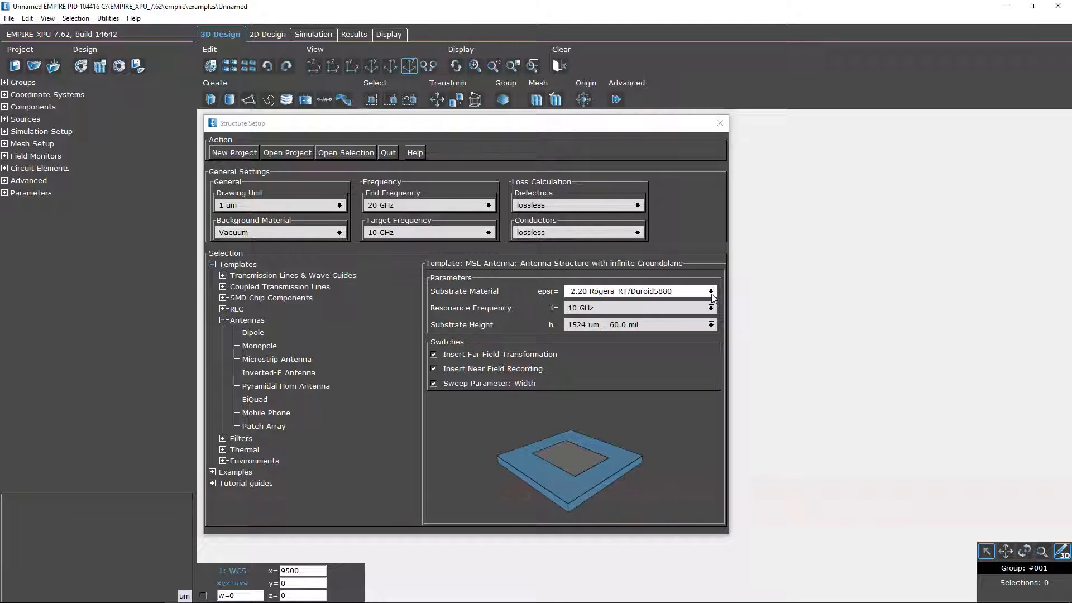
click(713, 396)
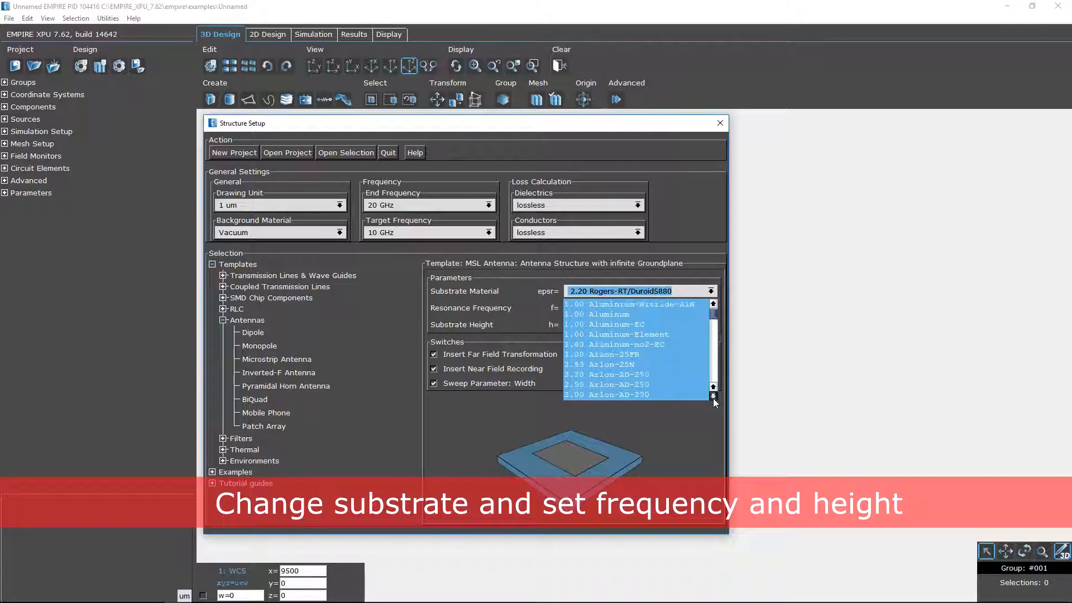
click(713, 396)
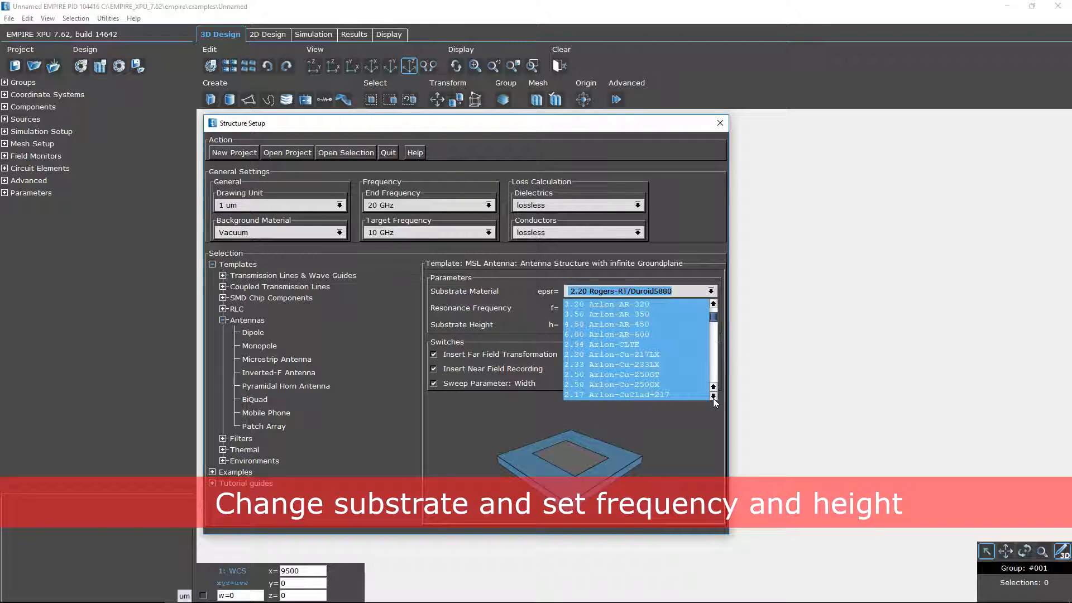
click(671, 355)
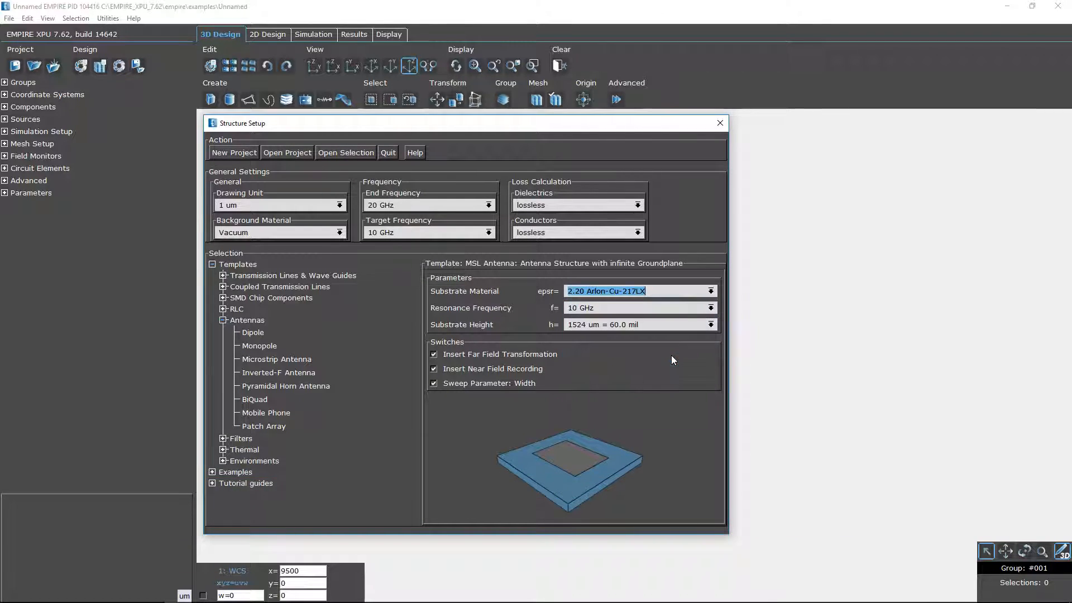
triple_click(657, 310)
text(77e9)
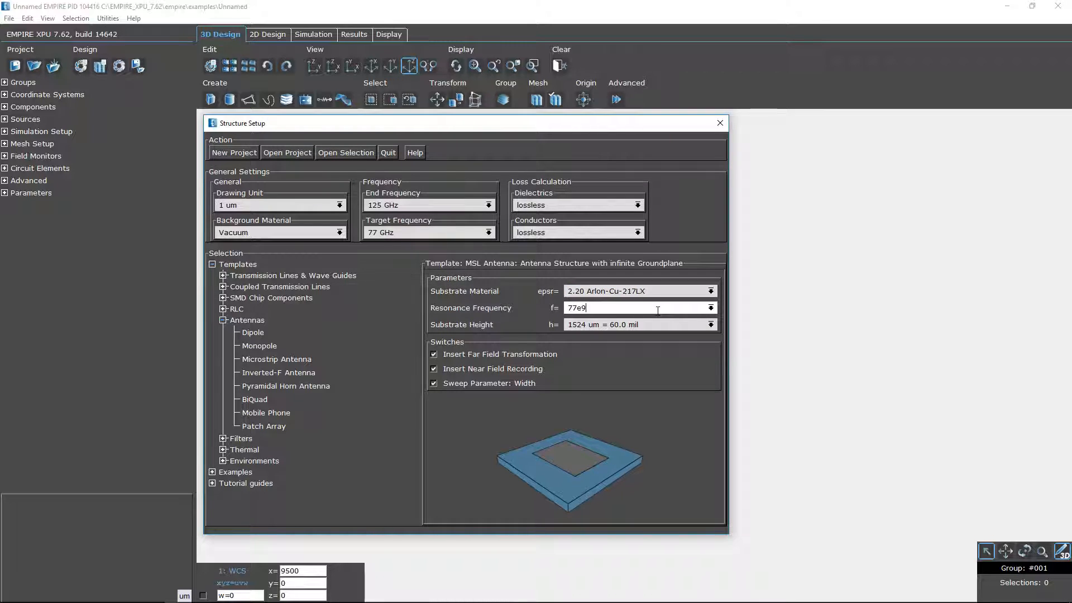
key(Tab)
Set the substrate height to 127 um = 5.0 mil and open the selected template as a structure.
click(710, 325)
drag(713, 368, 712, 347)
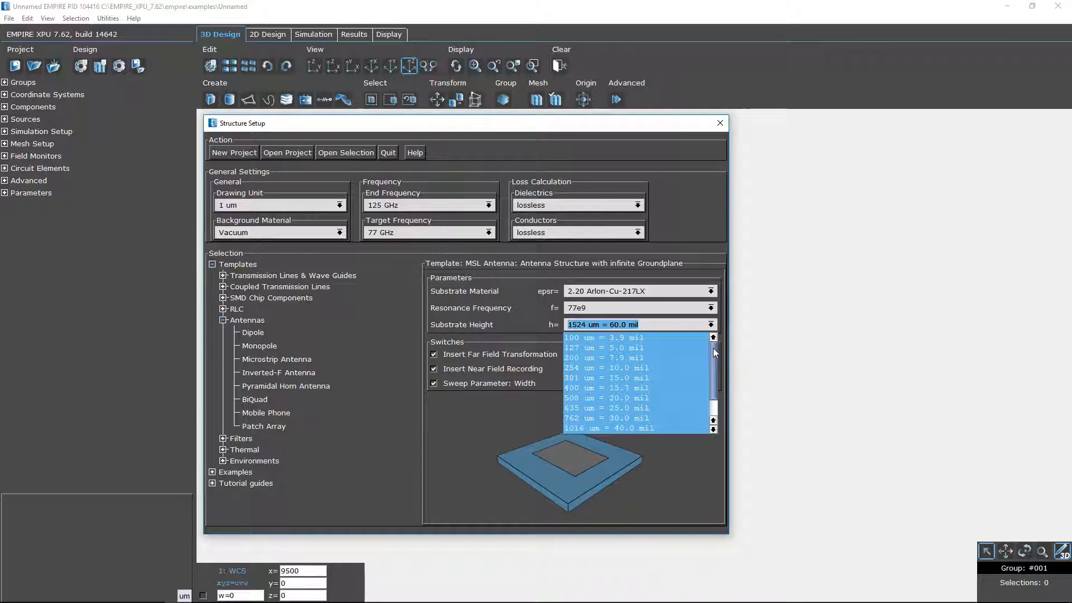
click(668, 350)
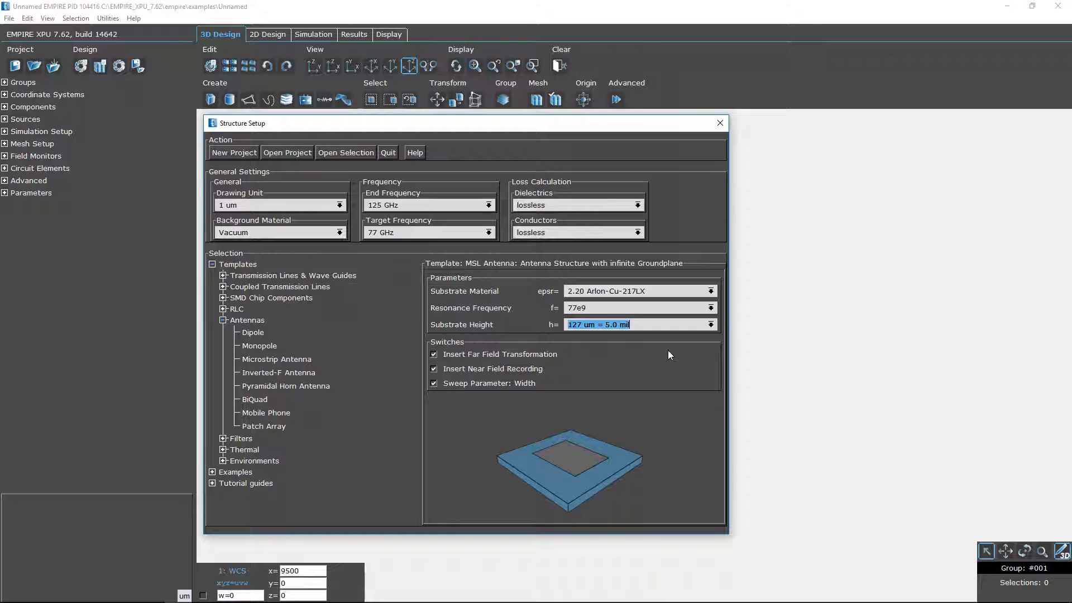
click(361, 157)
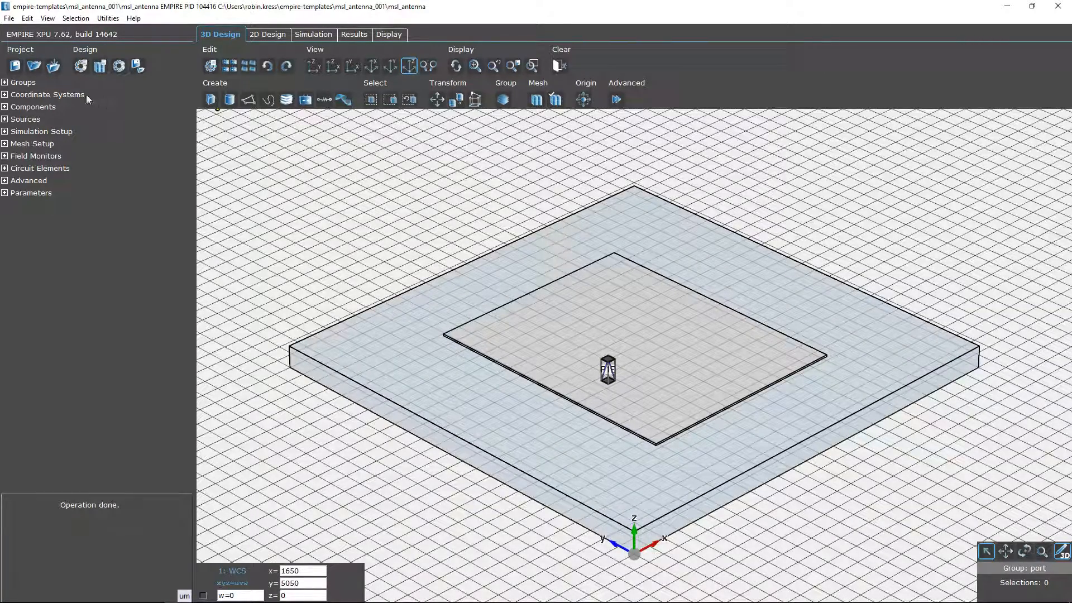
Make the Patch and Substrate groups fully opaque.
click(5, 83)
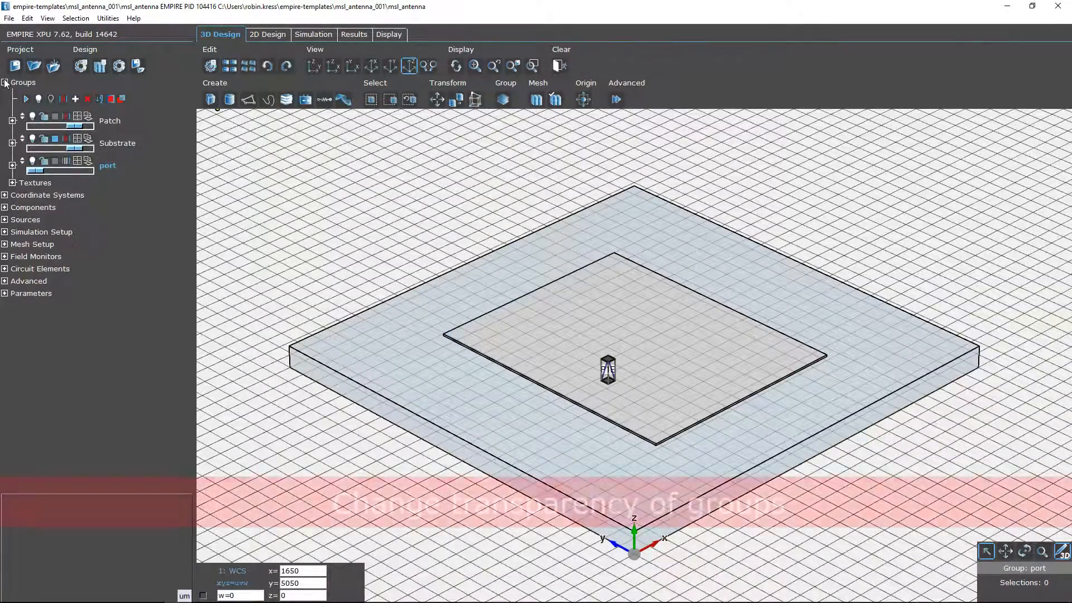
drag(74, 126, 23, 147)
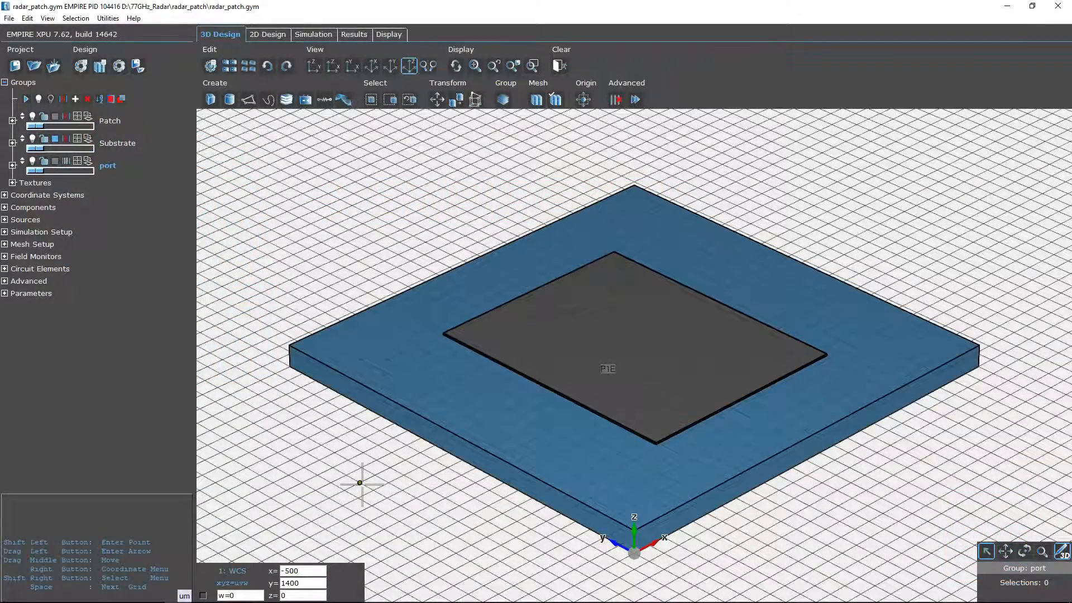
Hide the Patch group and select the port object, opening its component properties.
click(33, 116)
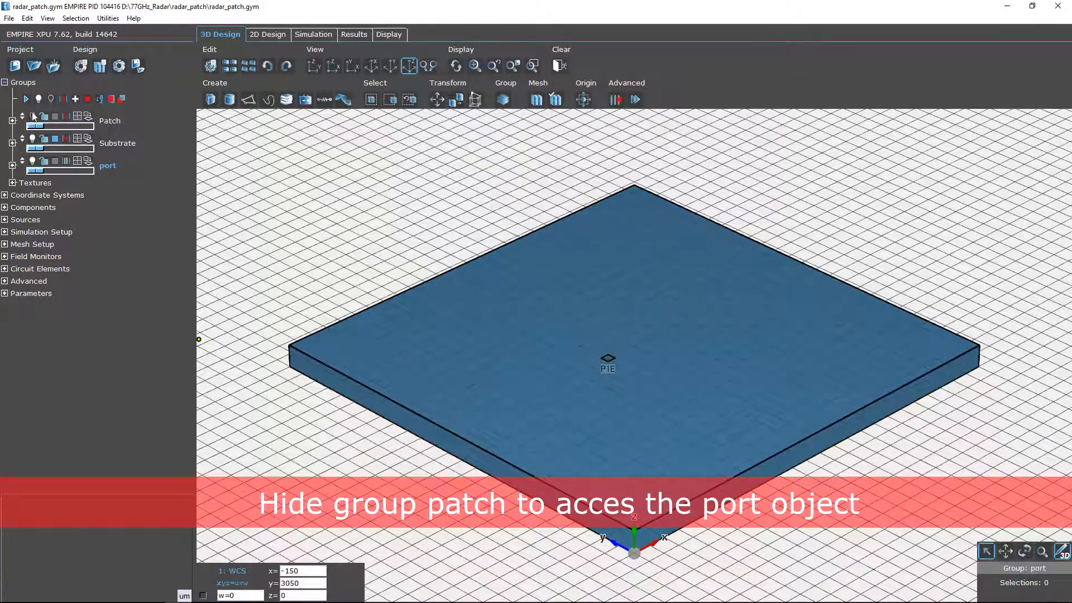
click(77, 163)
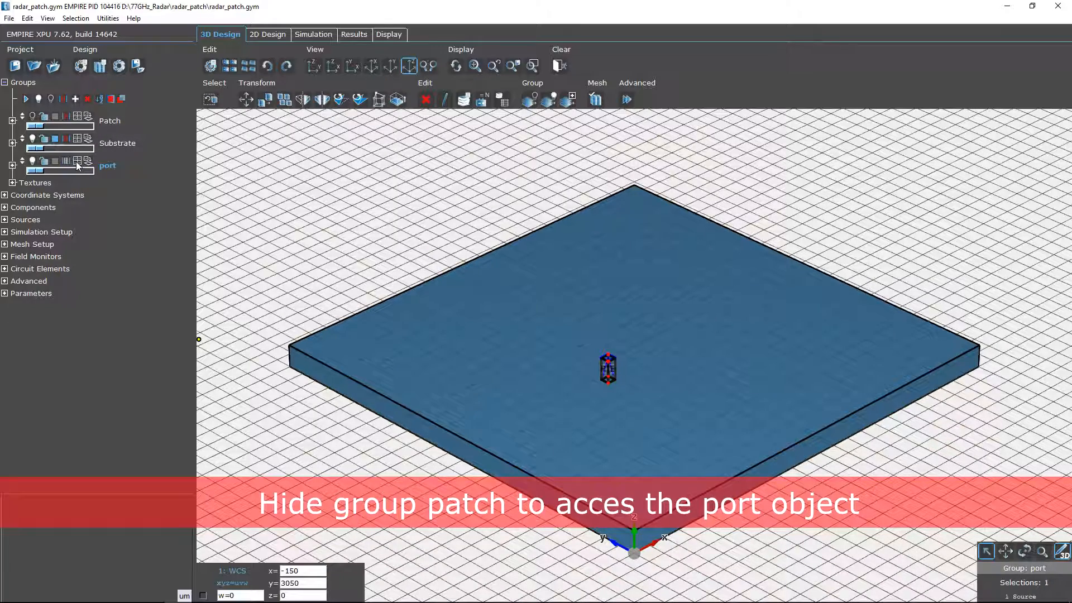
click(444, 102)
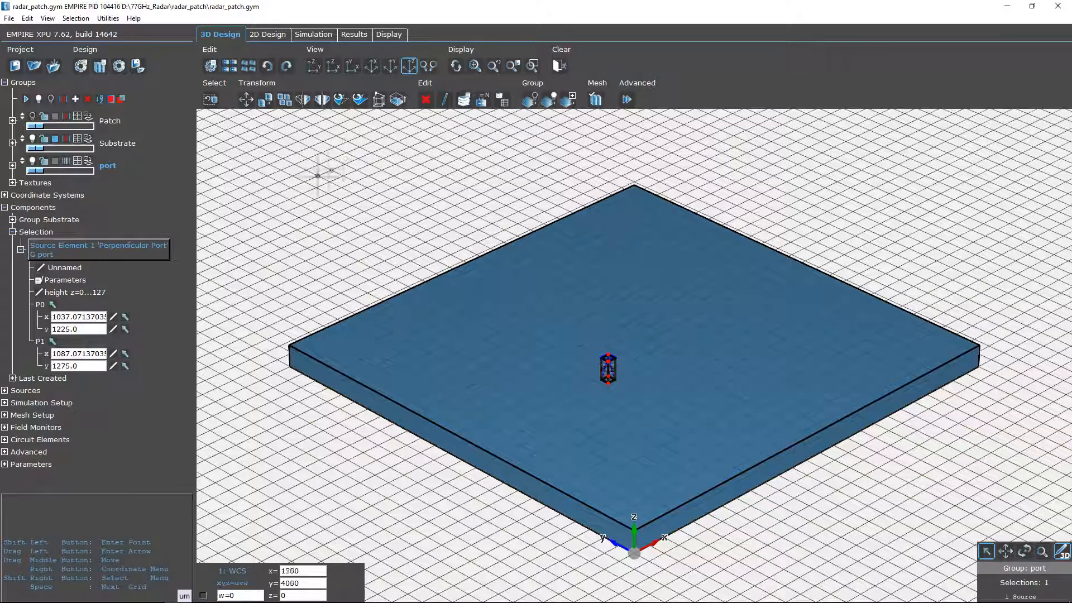
Move the perpendicular port by setting its P0 x coordinate to 987 and its P1 x coordinate to 1037.
double_click(90, 316)
text(987)
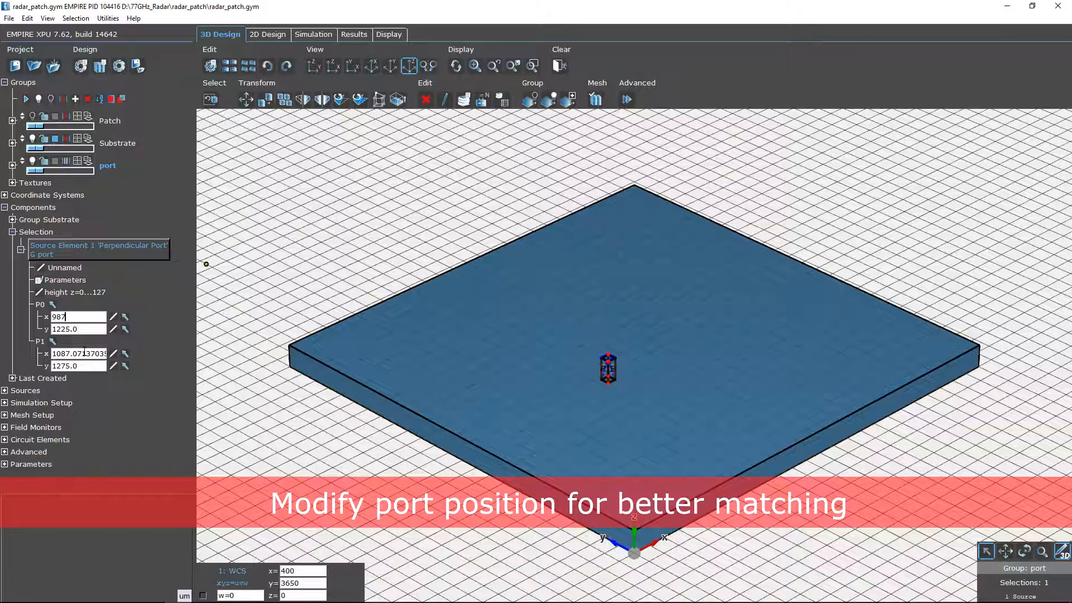
key(Return)
double_click(84, 352)
text(103)
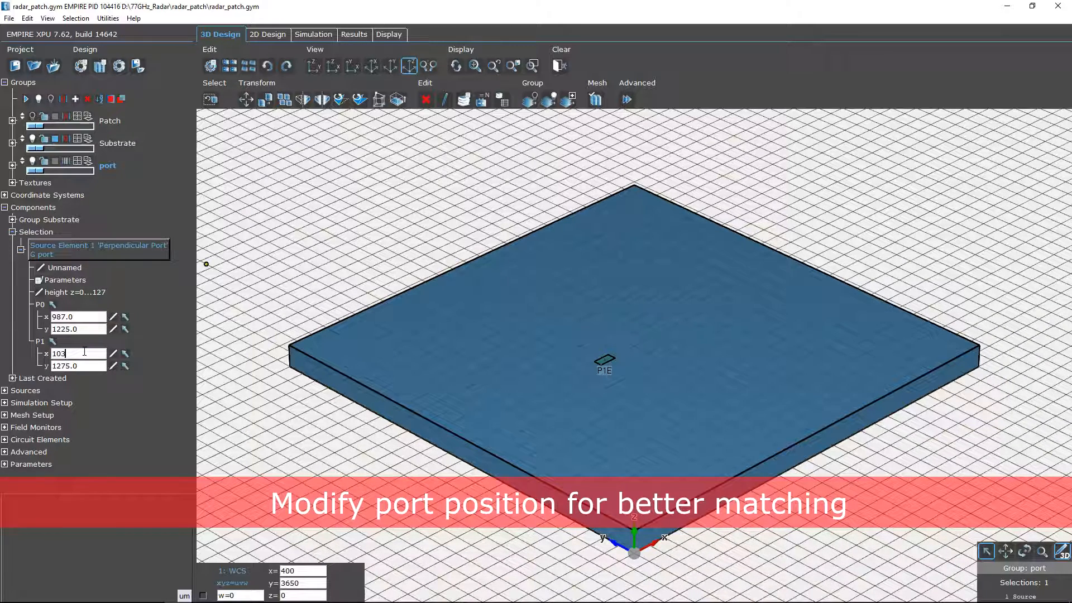
text(7)
key(Return)
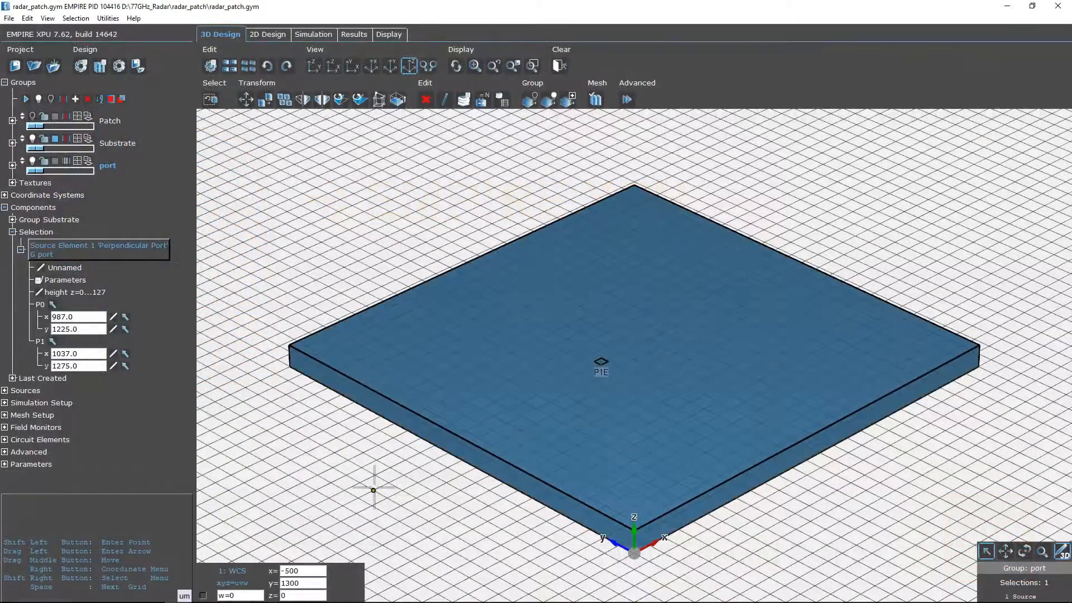
Create a new group and name it Ground.
click(76, 98)
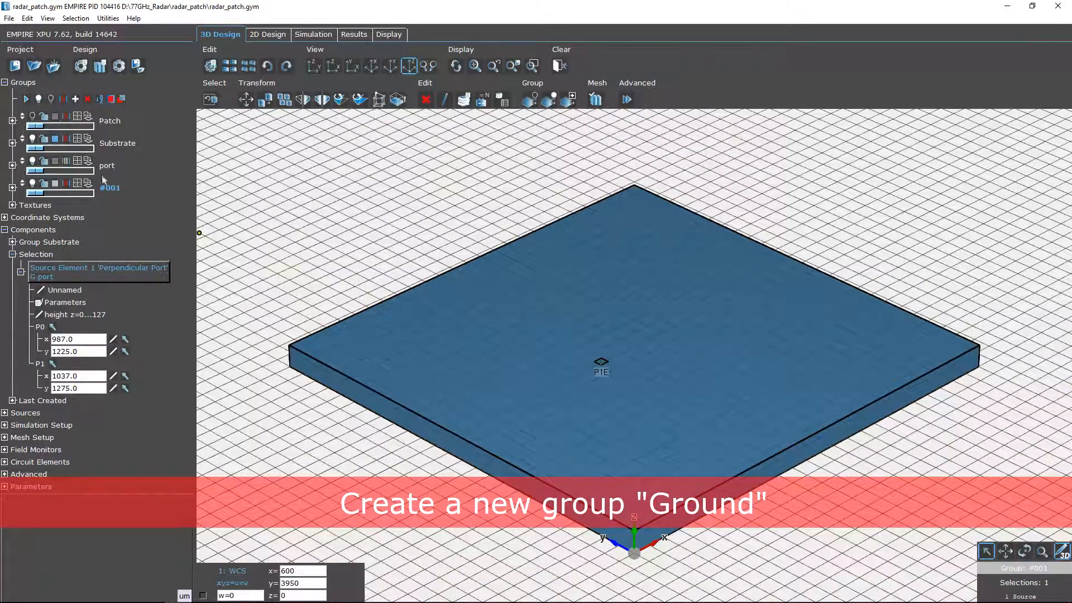
double_click(111, 189)
text(Ground)
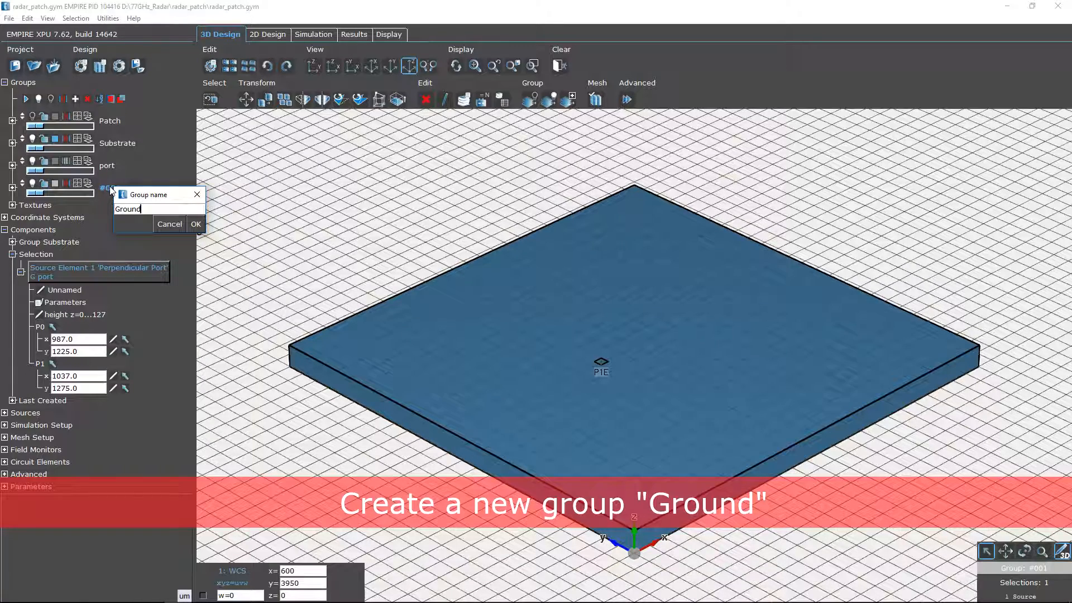
click(195, 224)
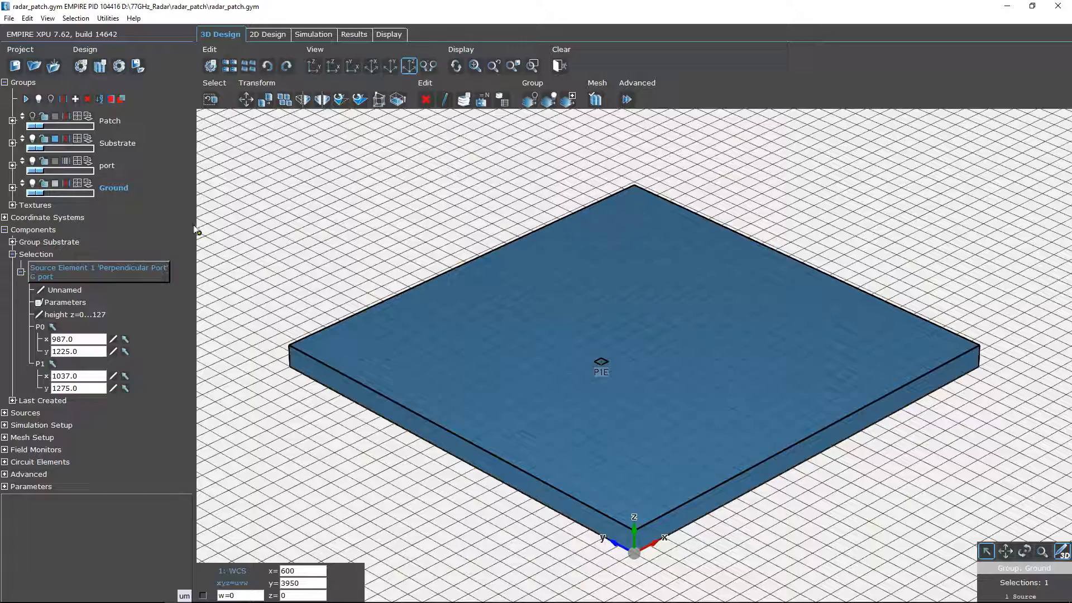
Draw a box in the Ground group covering the substrate's underside, from x 2500, y 0 to x 0, y 2500, with height -50.
click(426, 66)
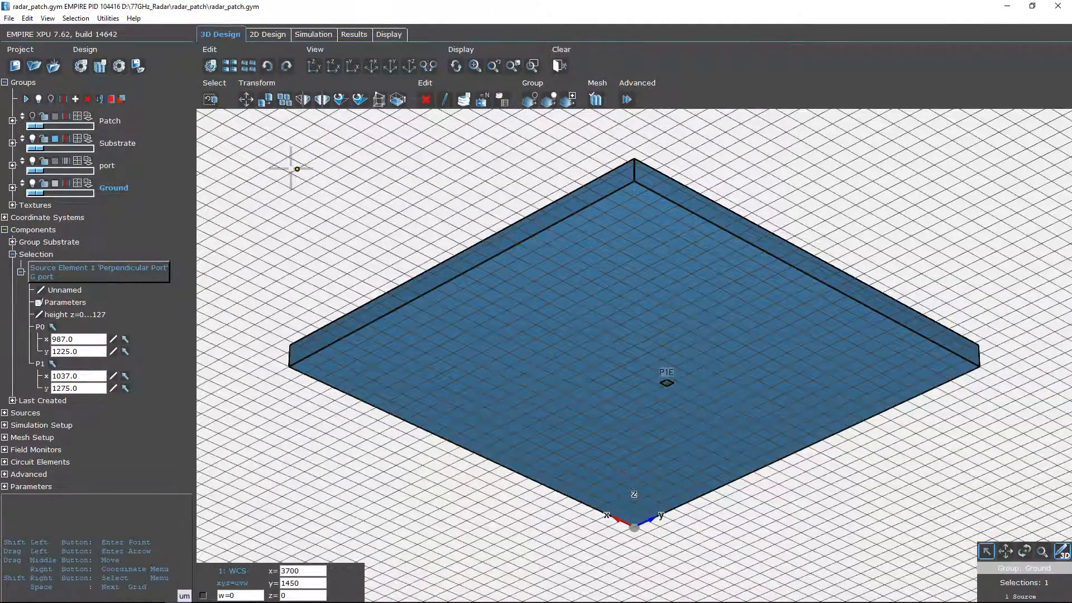
key(Escape)
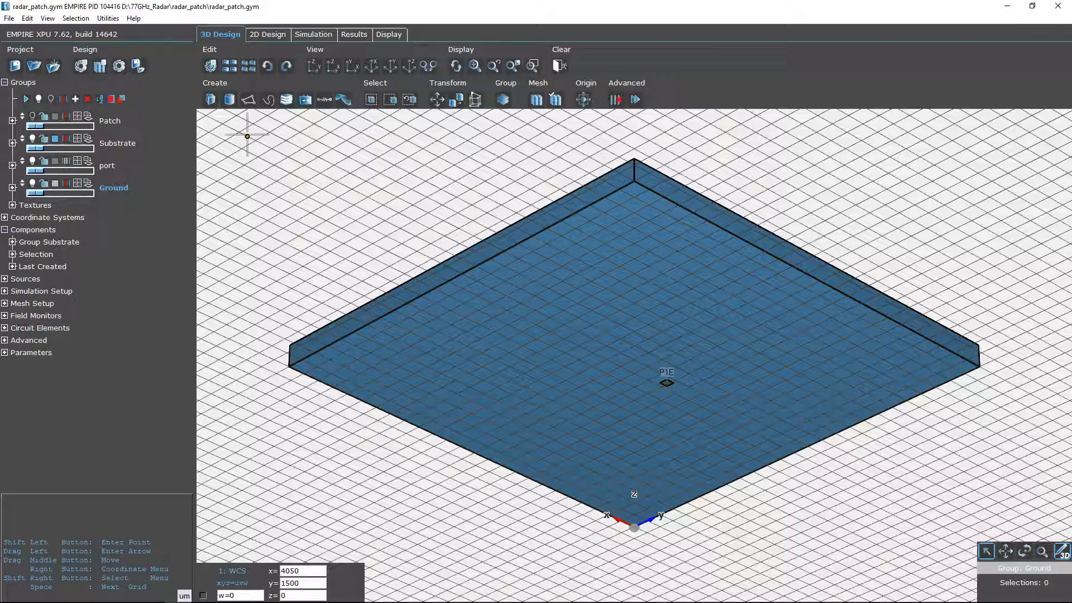
click(211, 100)
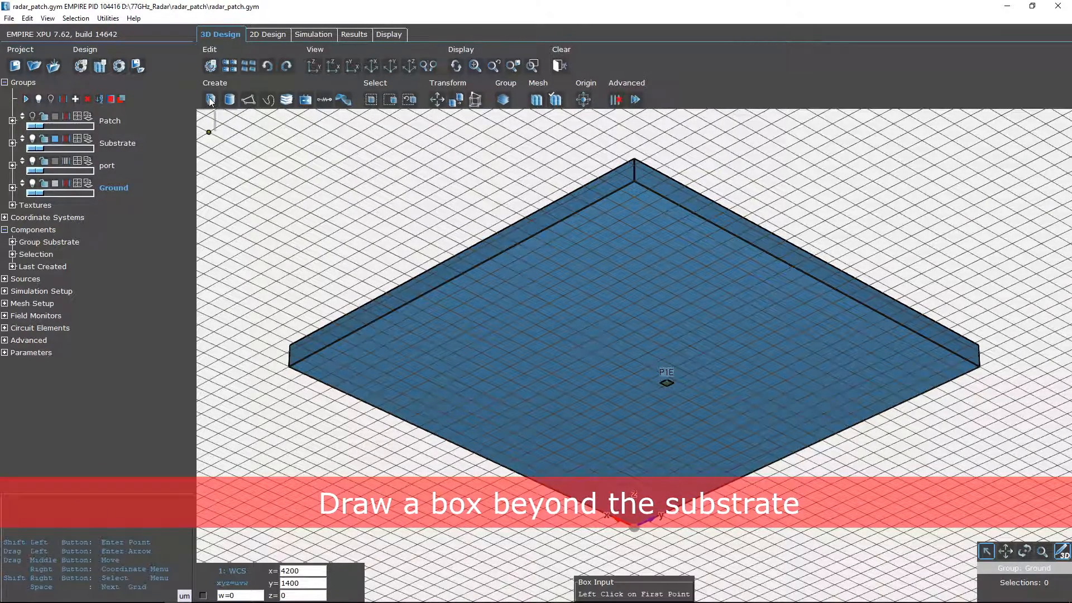
click(289, 367)
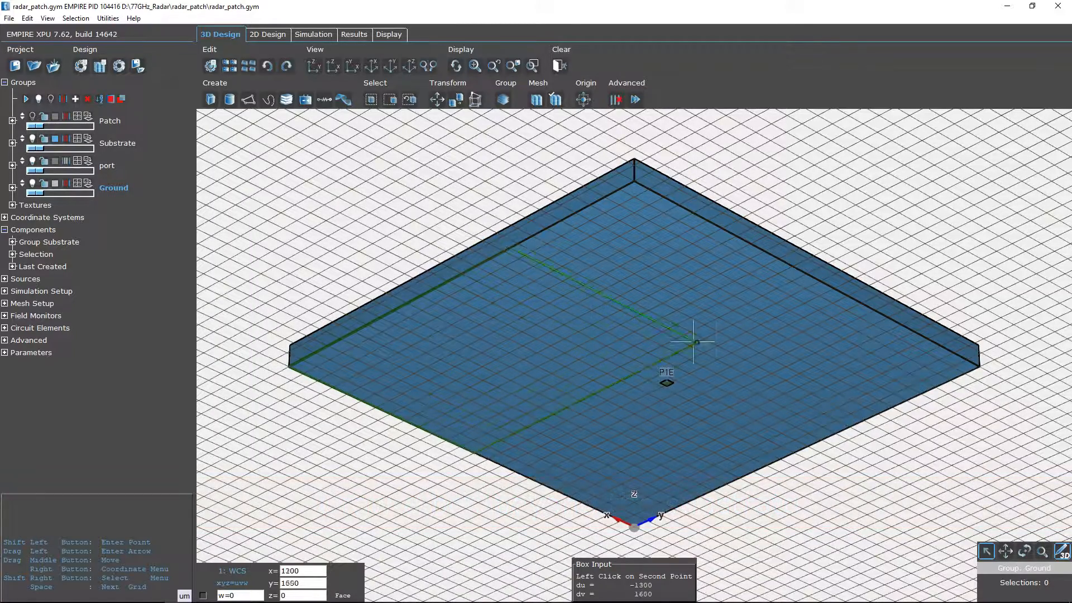
click(979, 367)
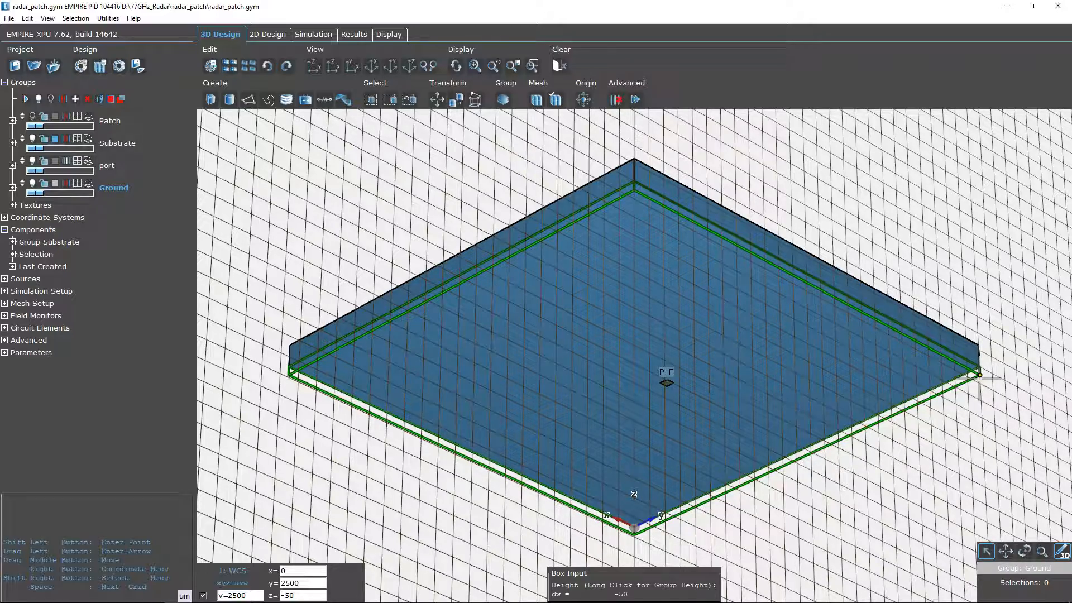
click(980, 374)
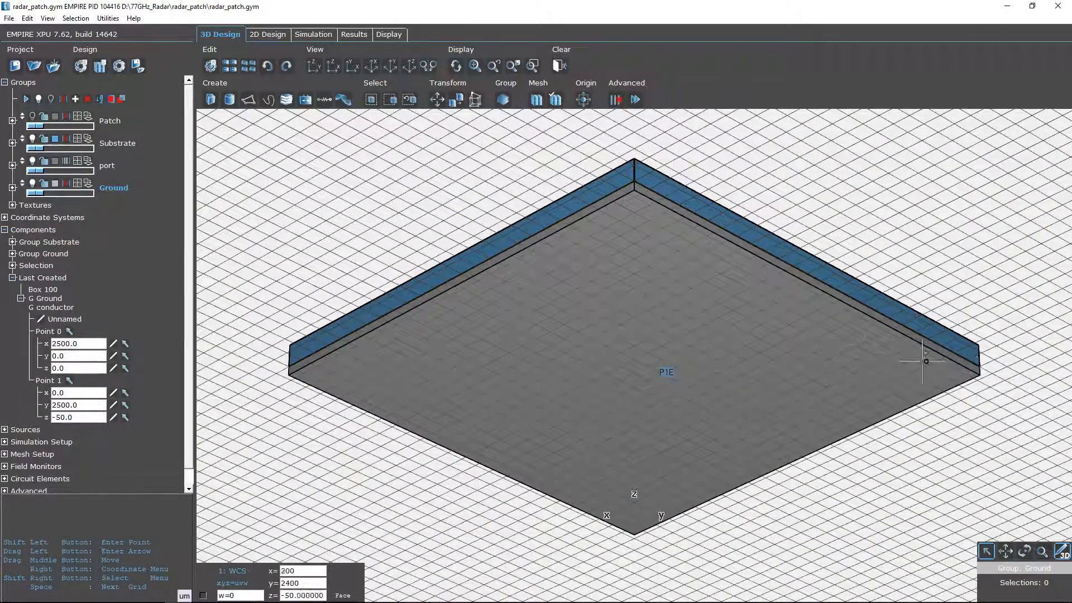
Return to the 3D view from above and make all groups visible.
click(414, 68)
click(414, 68)
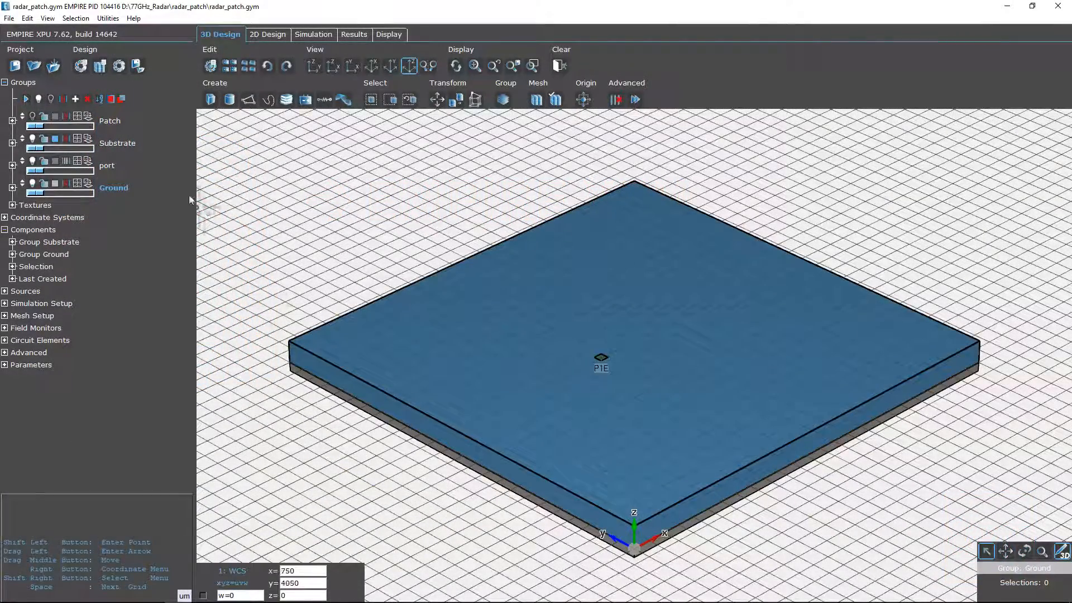
click(39, 99)
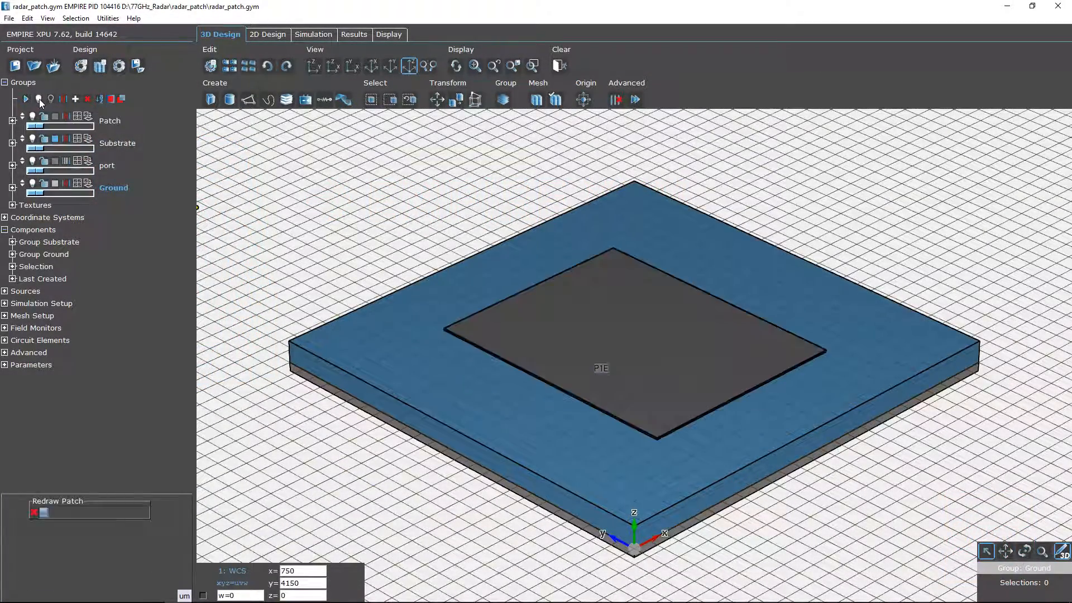
Set the simulation's start frequency to 0 and its end frequency to 100e9.
click(81, 65)
triple_click(485, 179)
text(0)
triple_click(511, 205)
text(100)
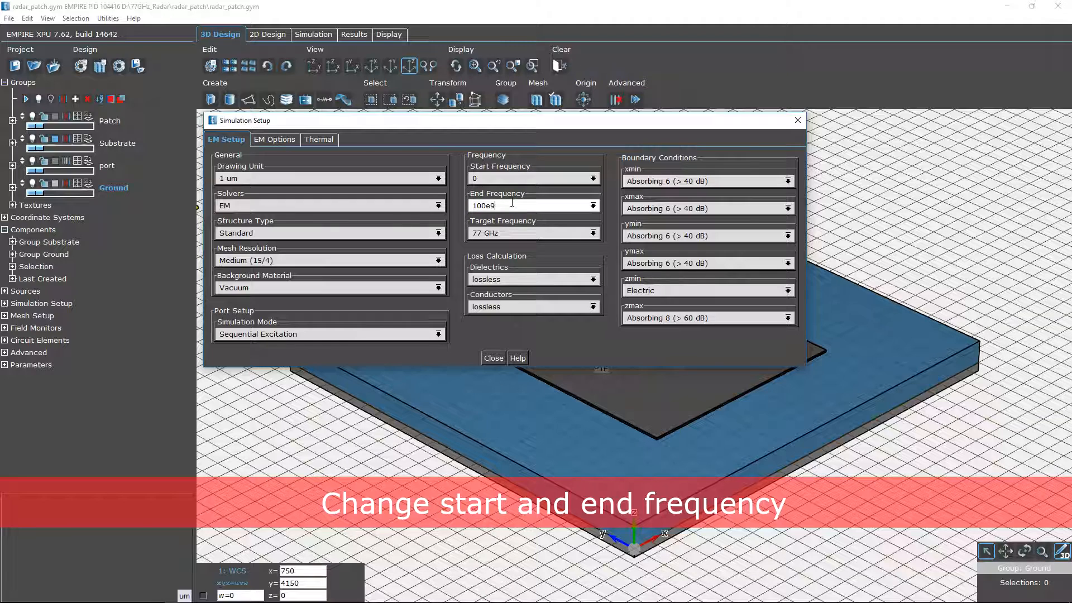
text(e9)
key(Return)
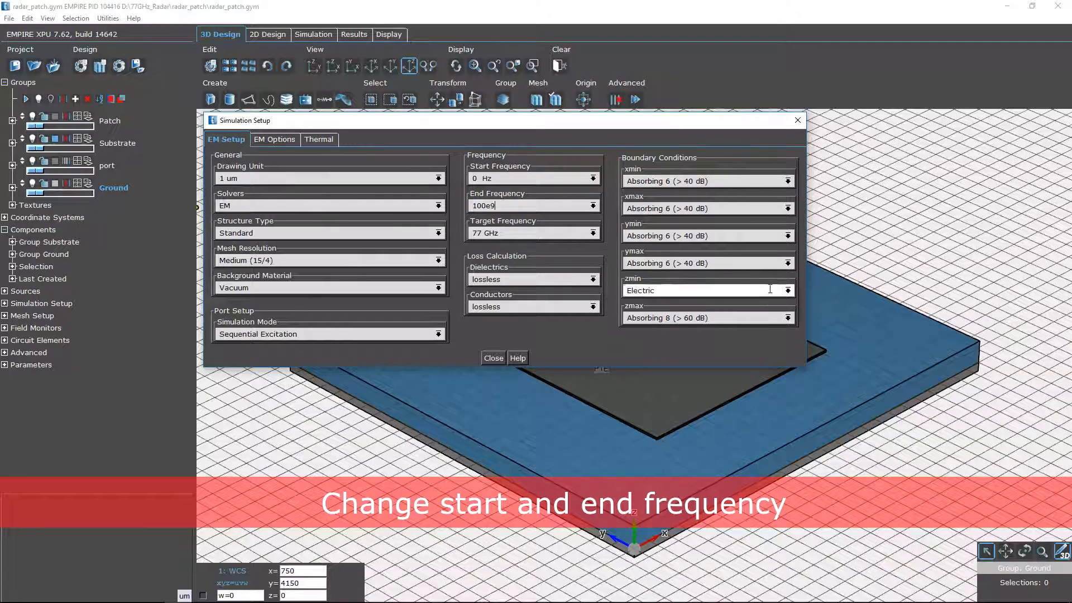
Set the zmin boundary condition to Absorbing 6 (> 40 dB) and close the simulation setup.
click(787, 290)
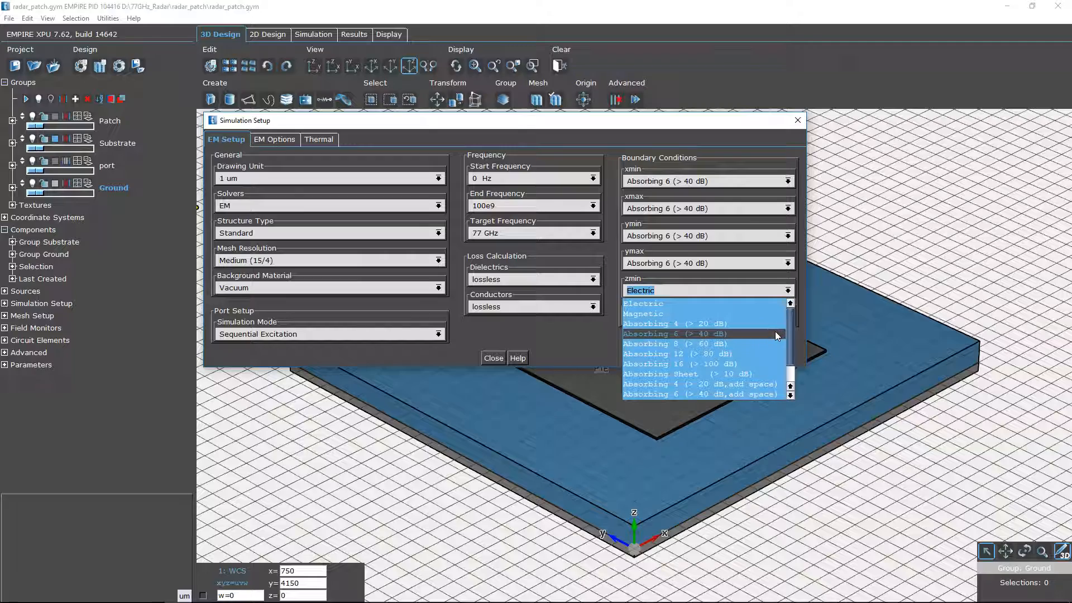
click(775, 333)
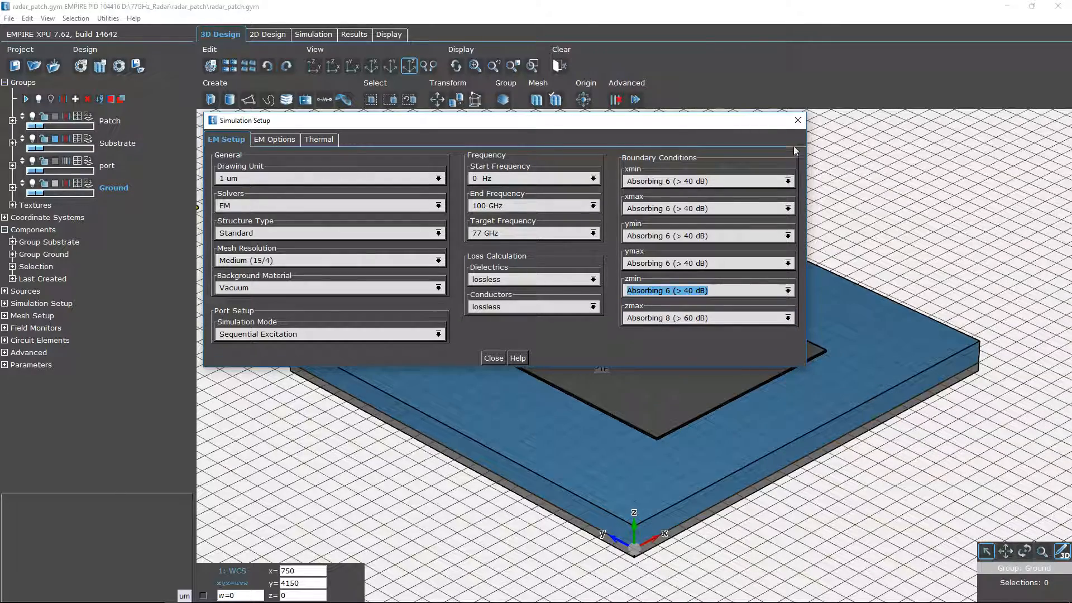
click(797, 121)
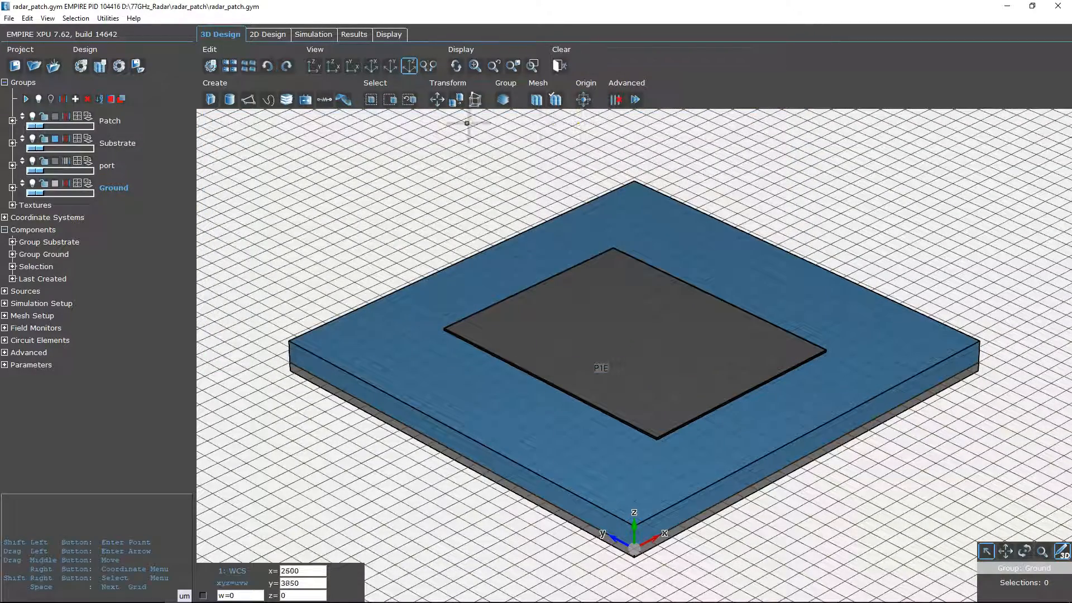
Set the width parameter of the patch to 1250 to check its influence on the geometry.
click(4, 365)
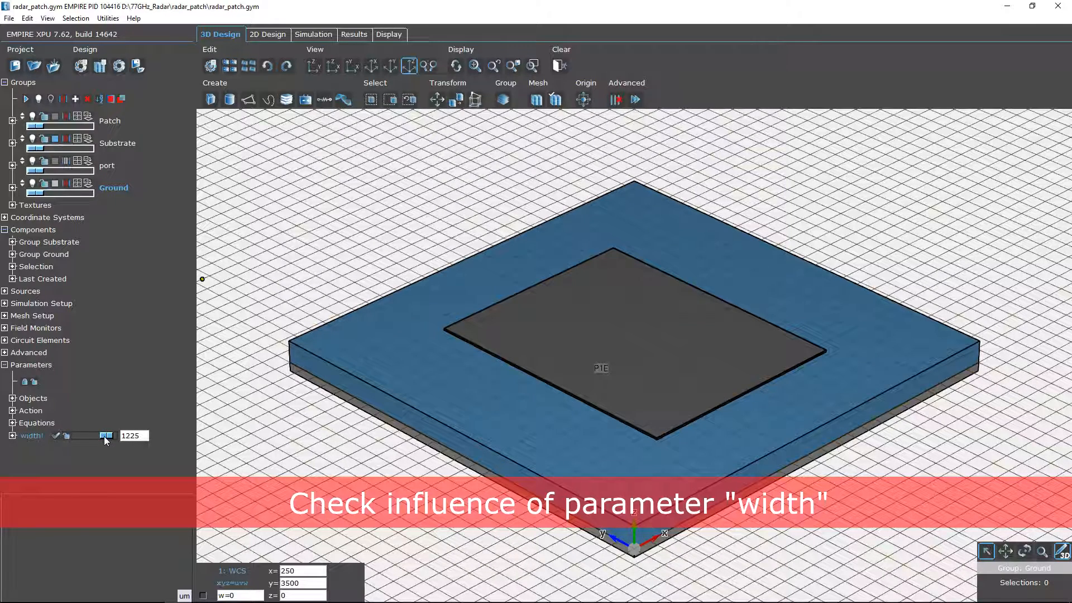
mouse_move(105, 438)
mouse_down()
mouse_move(71, 440)
mouse_move(109, 439)
mouse_up()
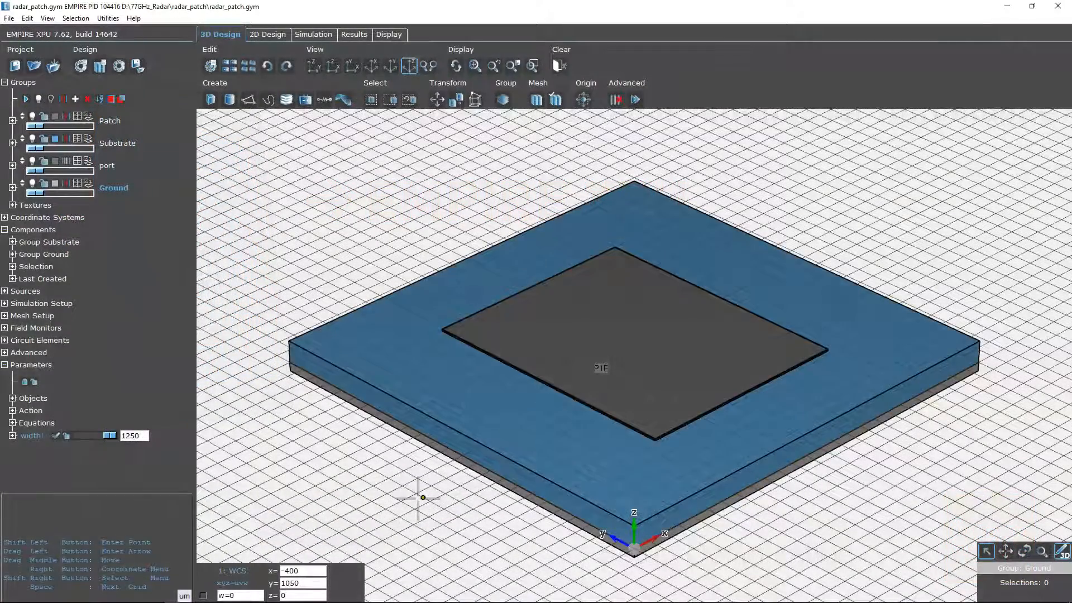
Set up an optimization and add the source file sub-1/s1_1 as s1_1 to its goal terms.
click(119, 66)
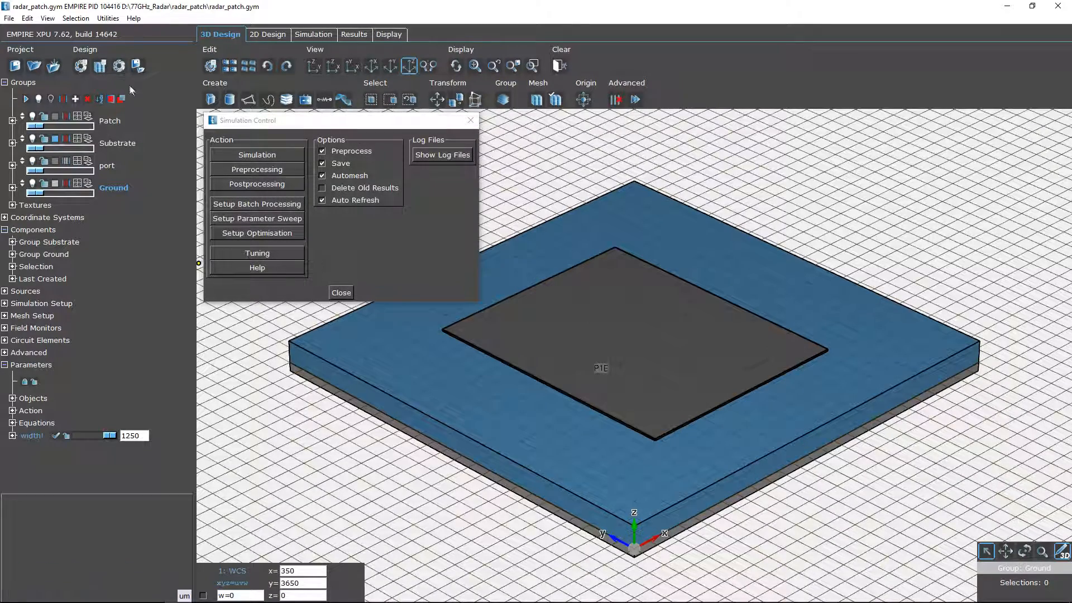
click(231, 234)
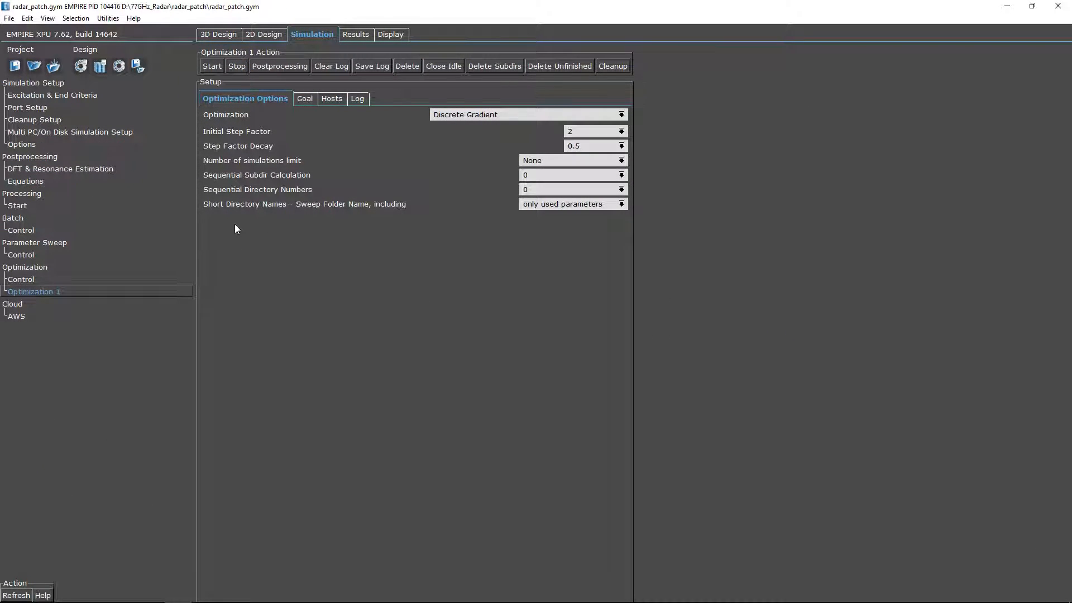
click(303, 99)
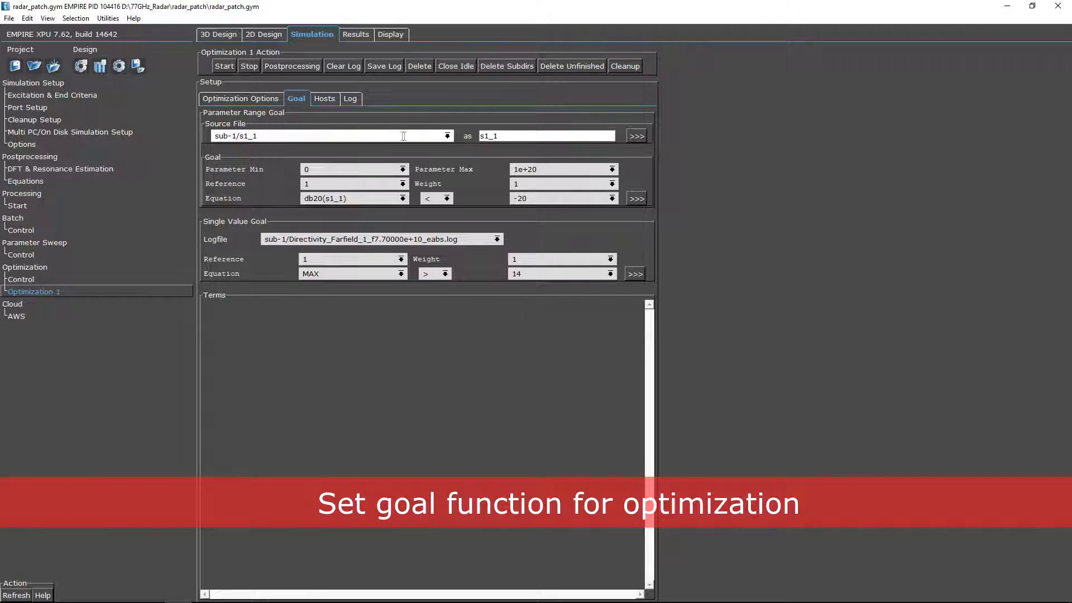
click(635, 137)
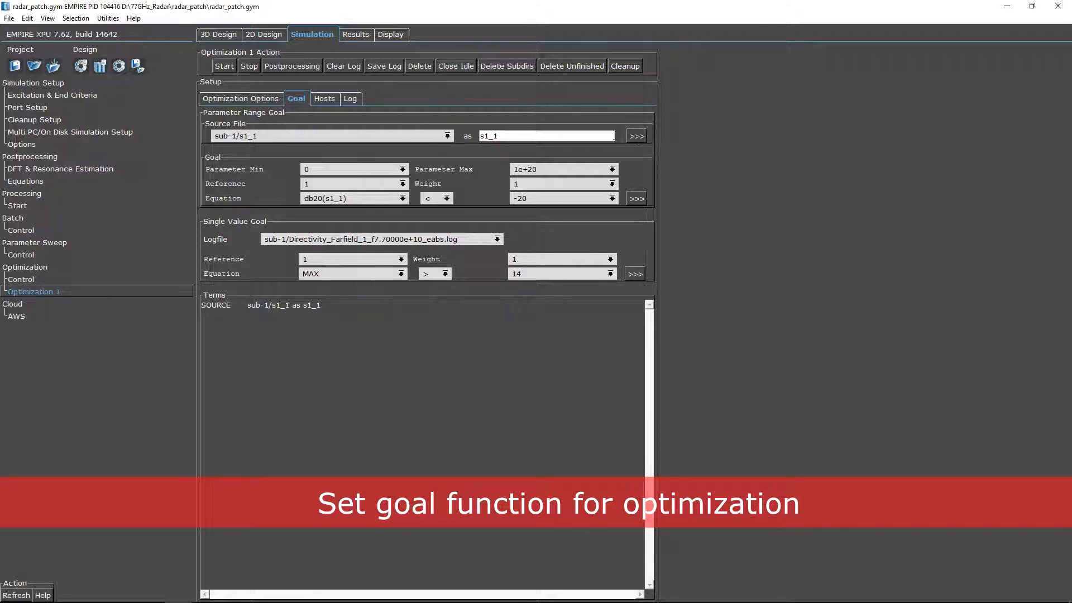
Add the goal term db20(s1_1) < -10 for the parameter range 76e9 to 78e9.
click(371, 168)
text(76e9)
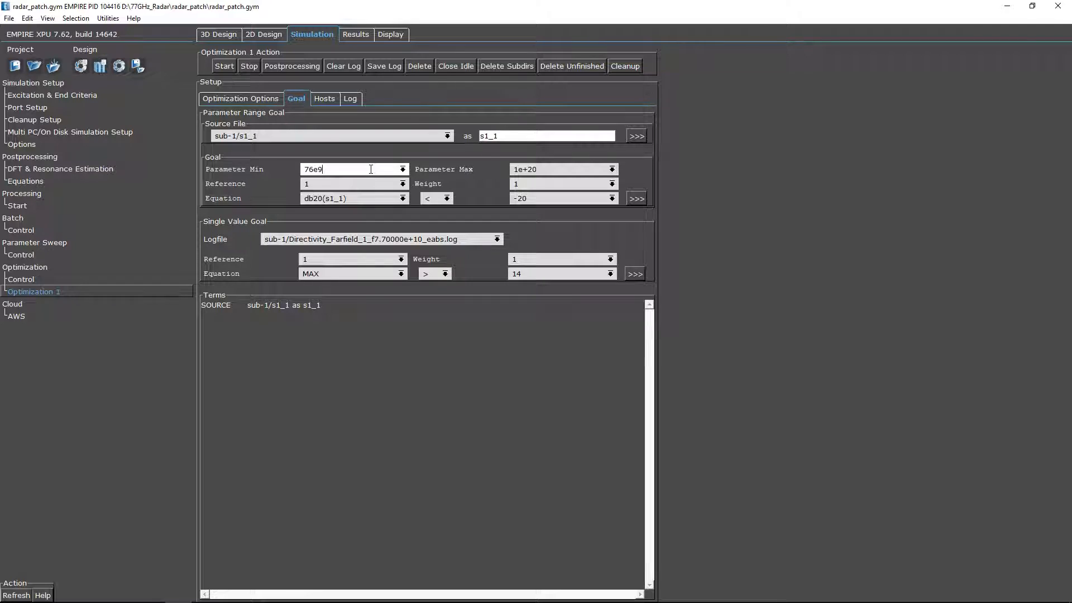
click(550, 170)
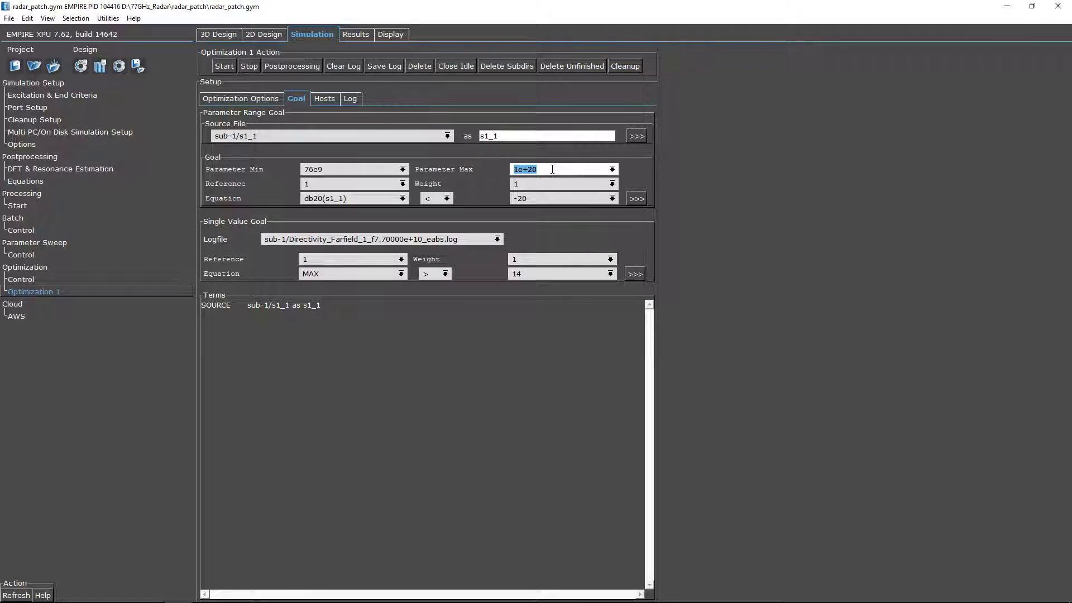
text(78e9)
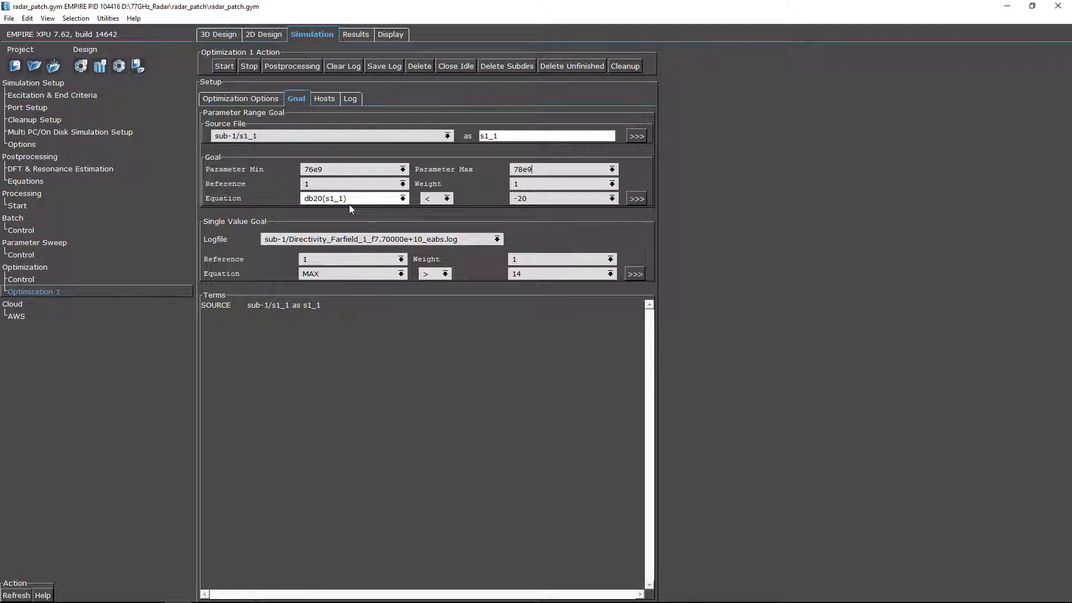
click(612, 198)
click(597, 222)
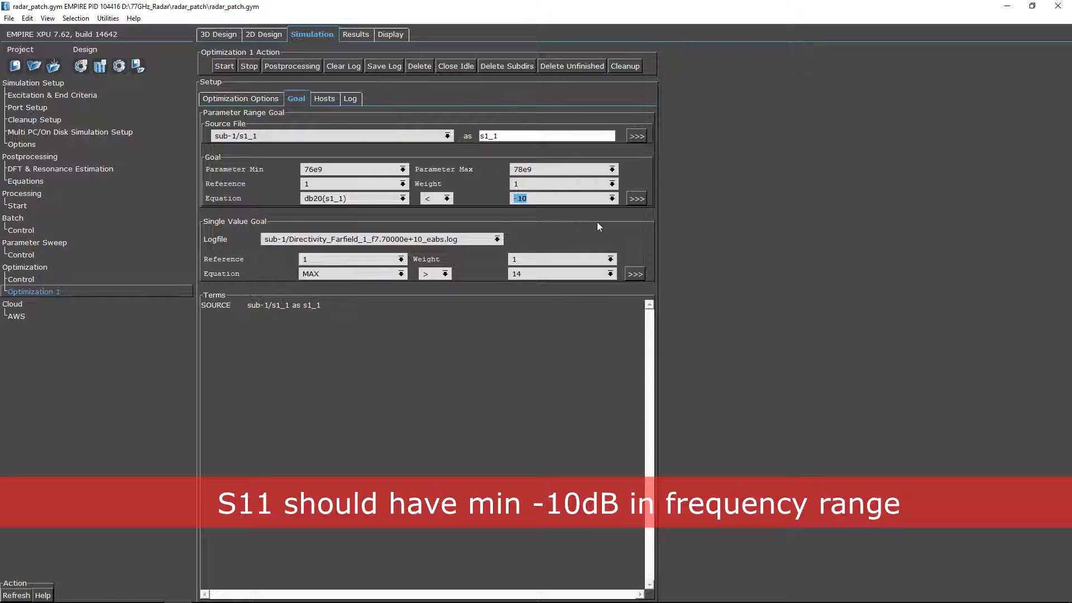
click(636, 198)
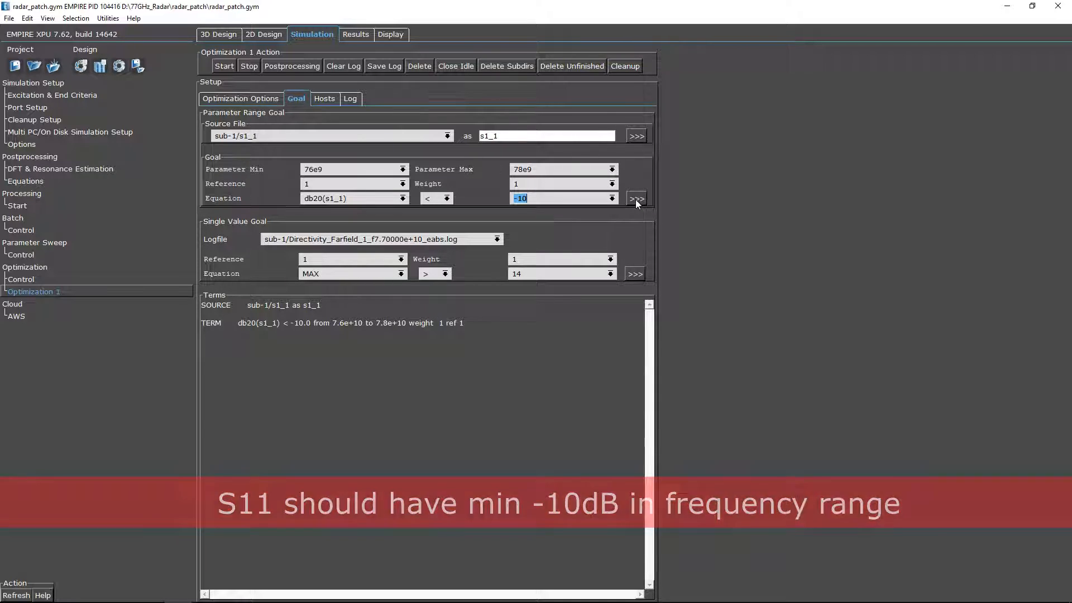
Fetch a new host table, enable hosts imst4054 to imst4057 and start the optimization.
click(328, 99)
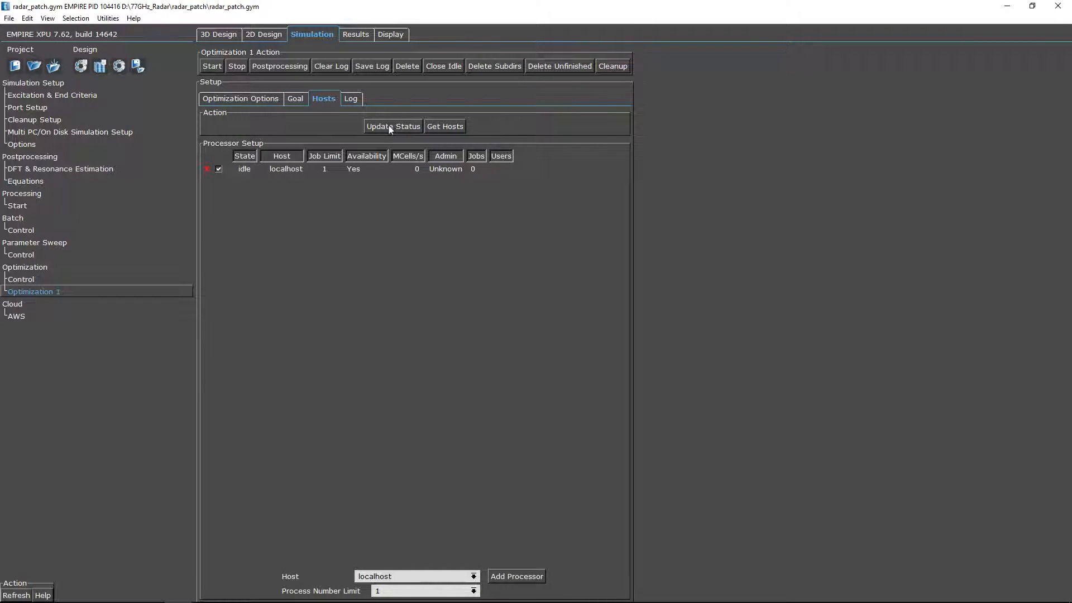
click(446, 128)
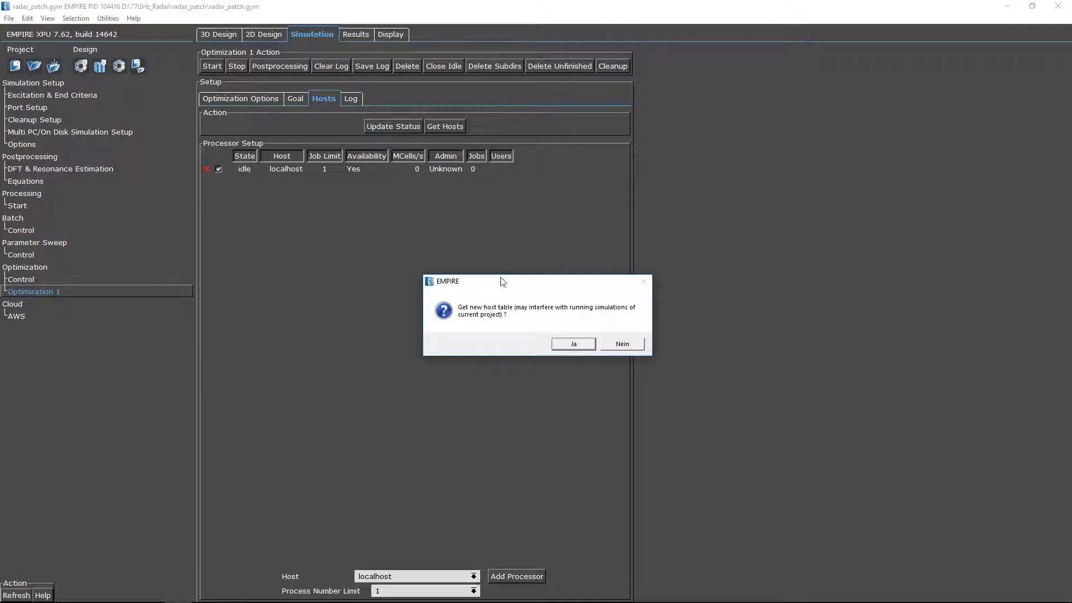
click(574, 344)
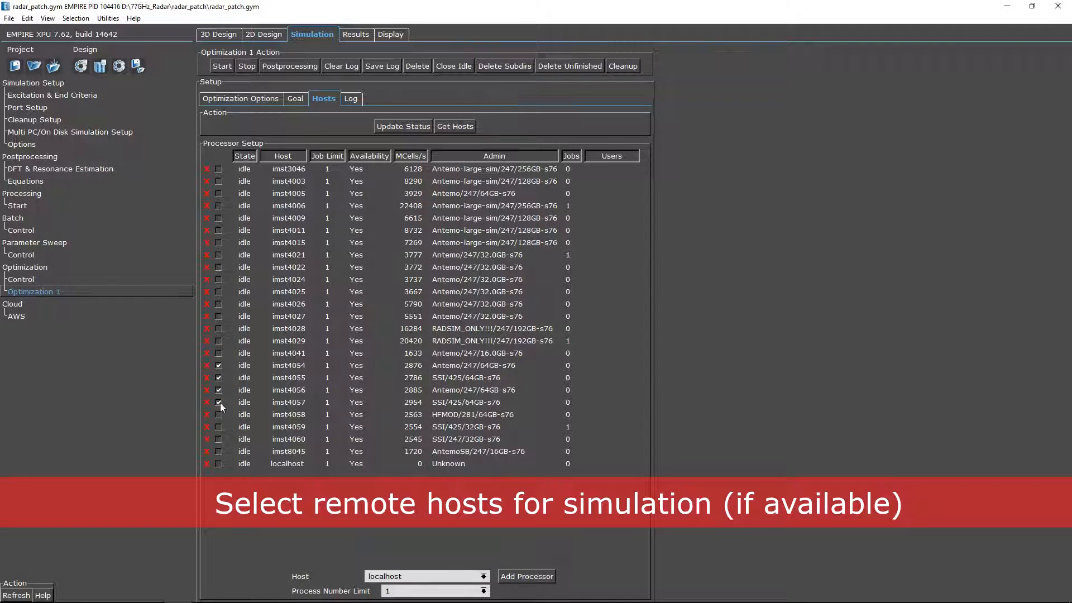
click(222, 66)
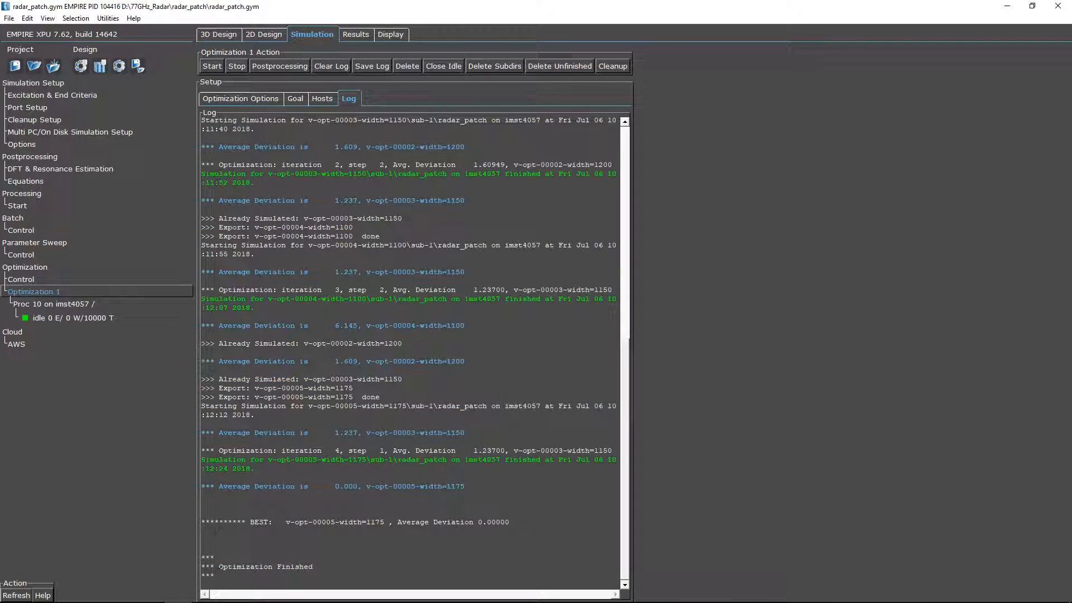
Examine the best variant in the optimization log and display the S-parameter results.
drag(218, 568, 355, 573)
drag(284, 521, 388, 526)
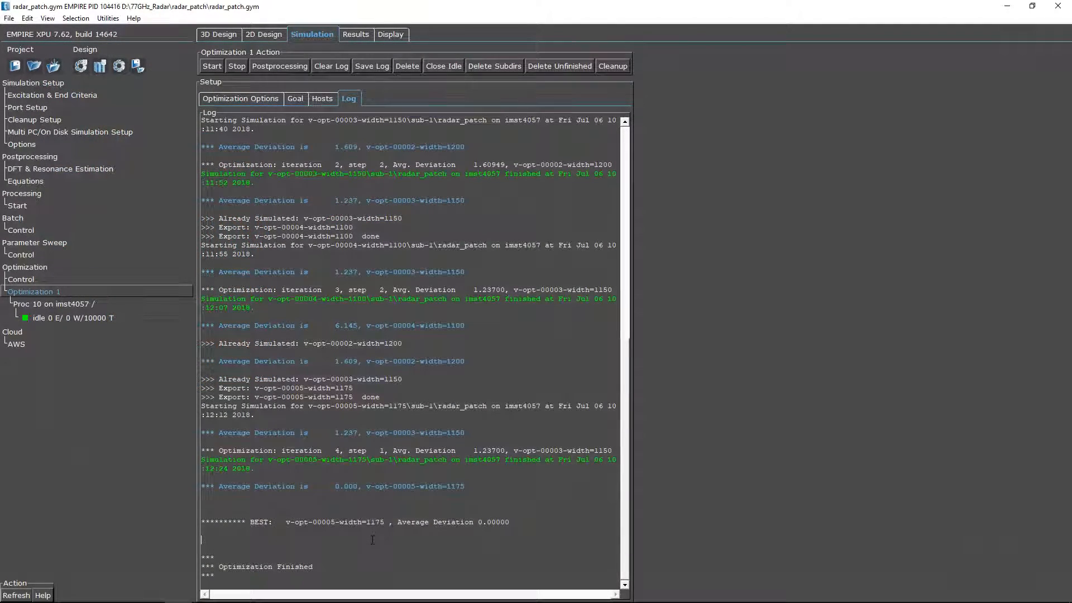
click(358, 34)
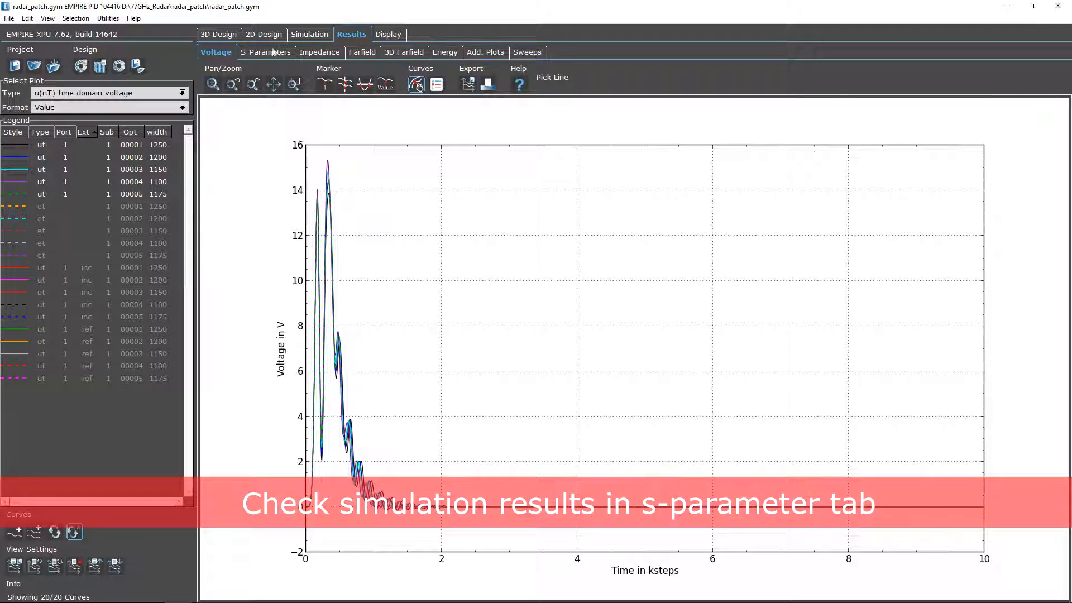
click(274, 52)
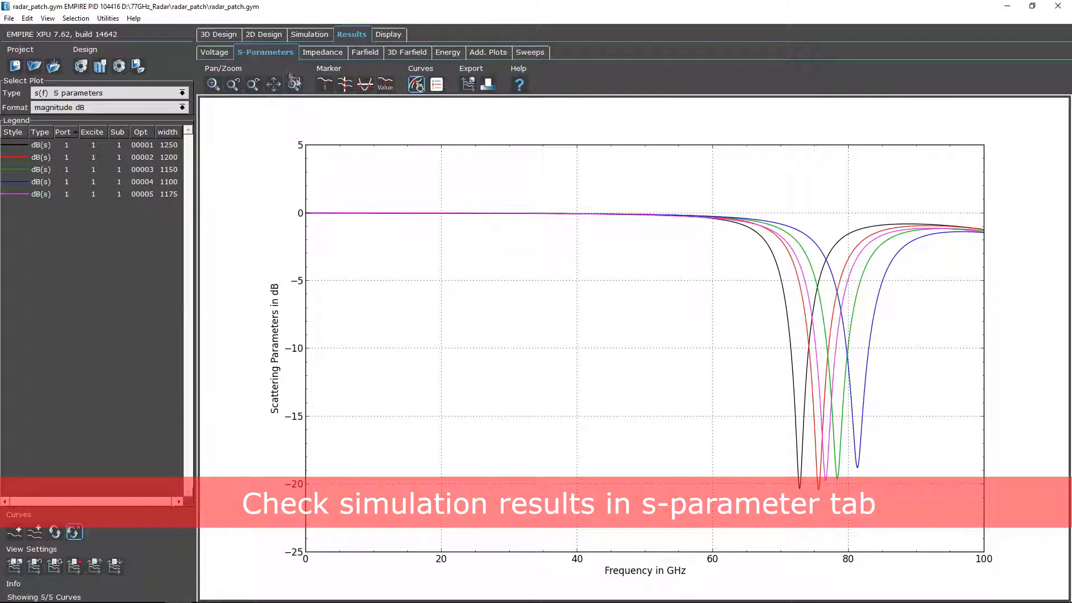
Limit the S-parameter plot's frequency axis to 72–81 GHz and highlight the curve for width 1175.
right_click(490, 367)
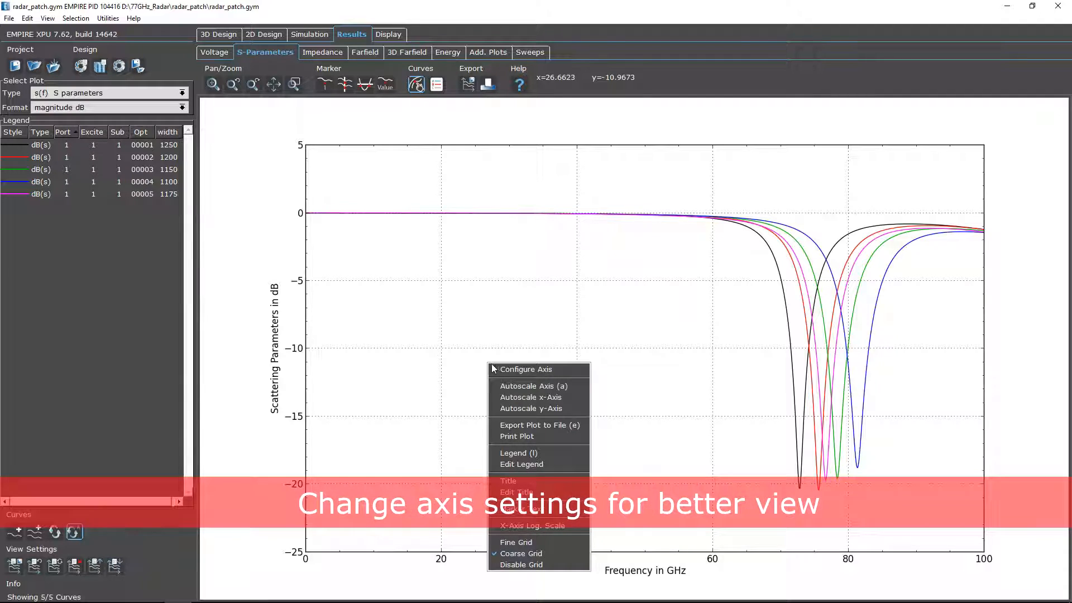
click(500, 369)
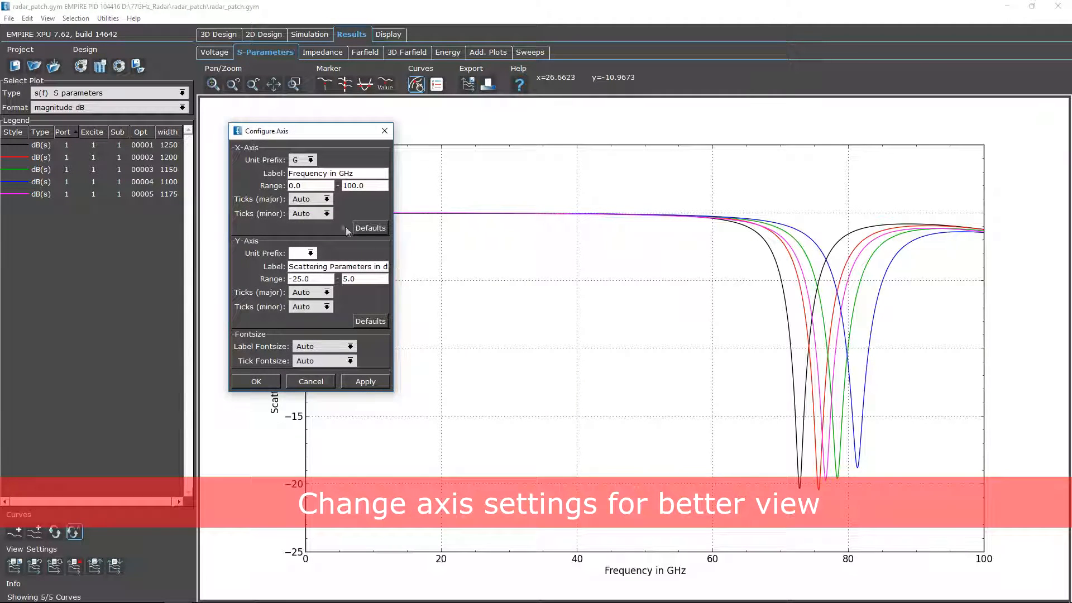
double_click(309, 185)
text(72)
double_click(373, 186)
text(81)
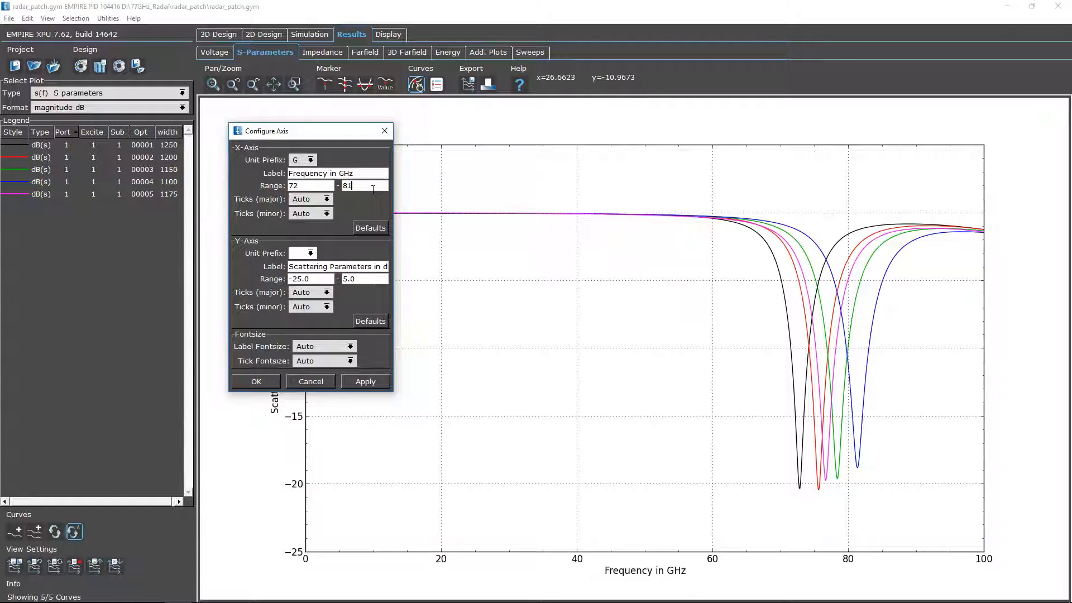
click(256, 382)
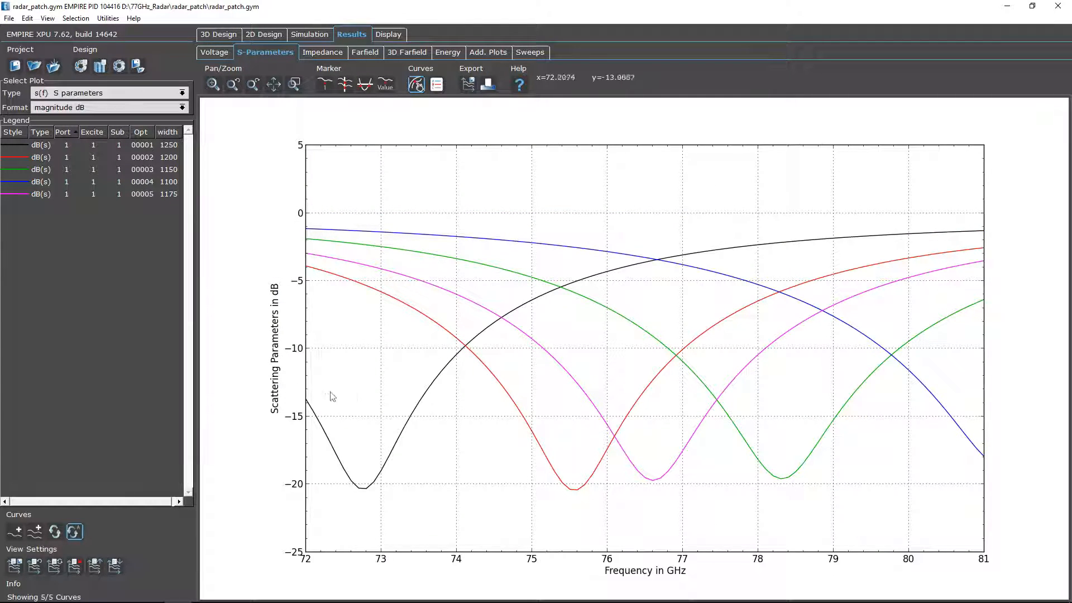
click(656, 482)
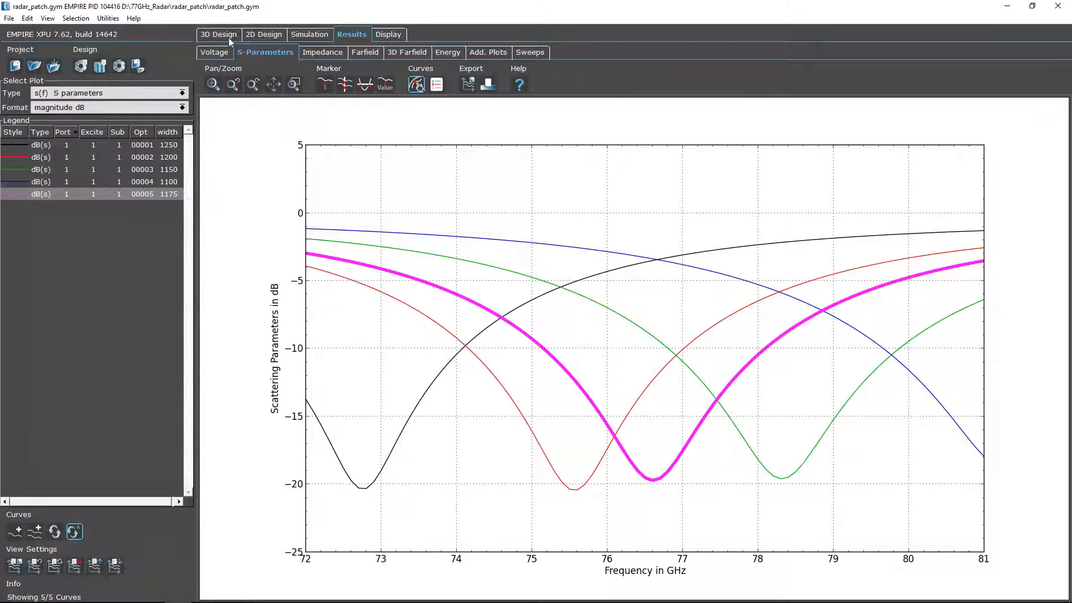
Save the project as radar_patch.gym in a new folder radar_array inside 77GHz_Radar.
click(225, 35)
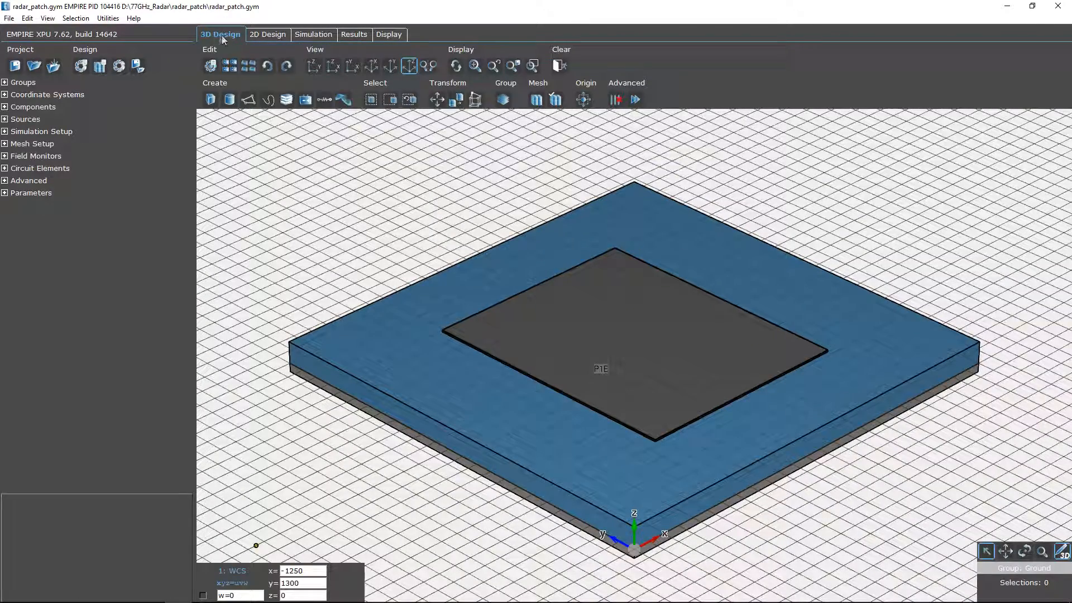
click(9, 18)
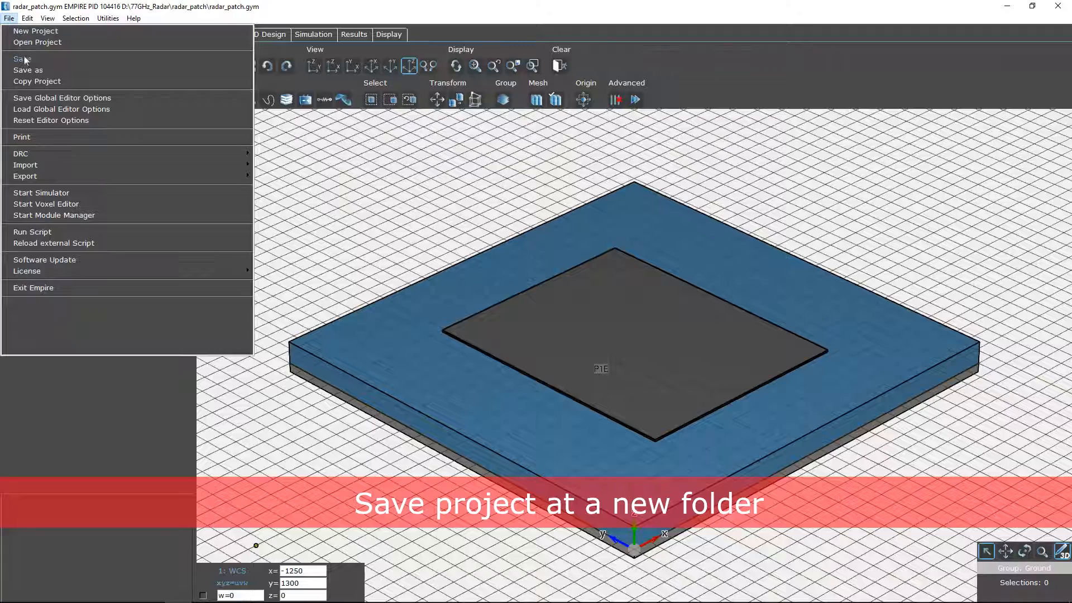
click(34, 72)
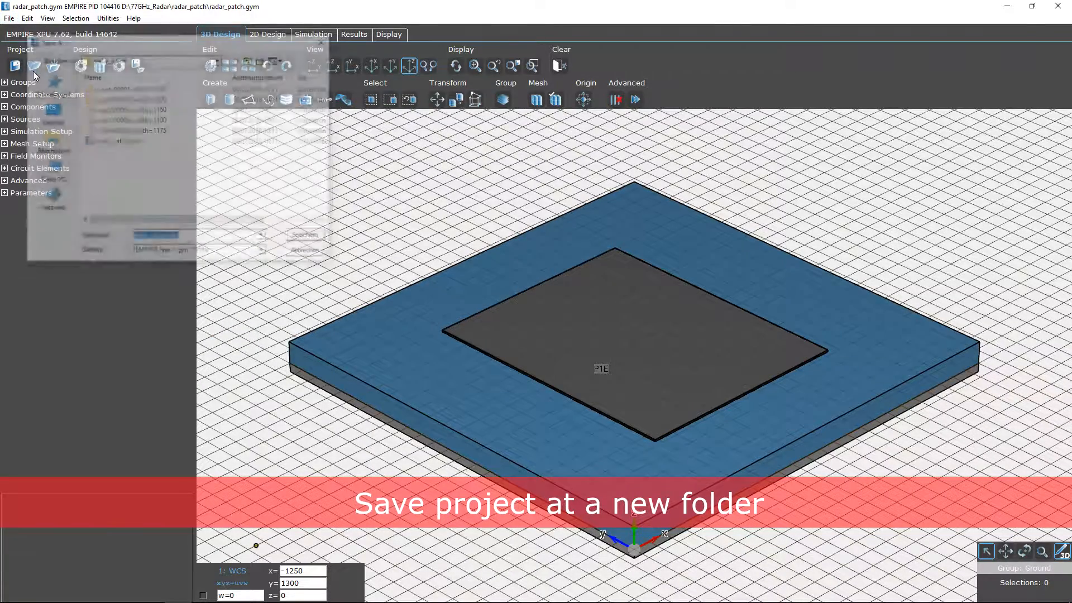
click(249, 60)
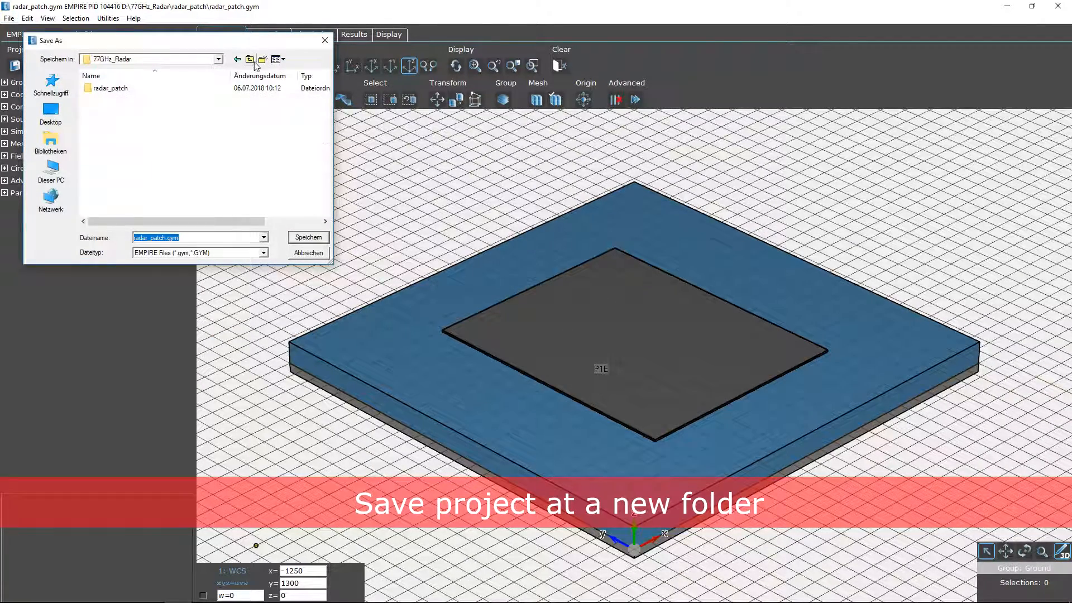
click(263, 59)
text(ra)
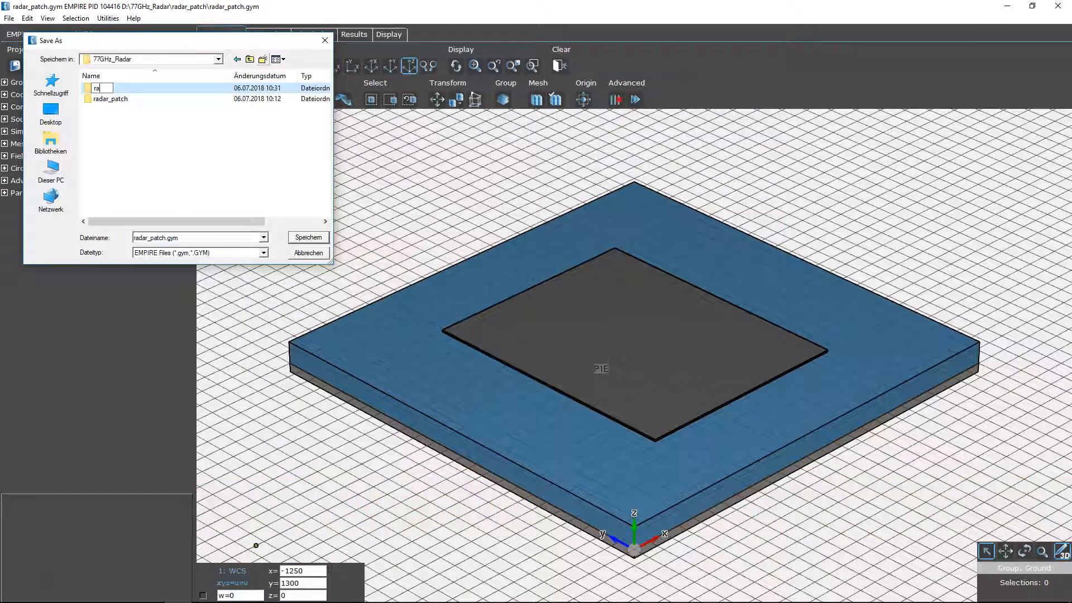
text(dar_array)
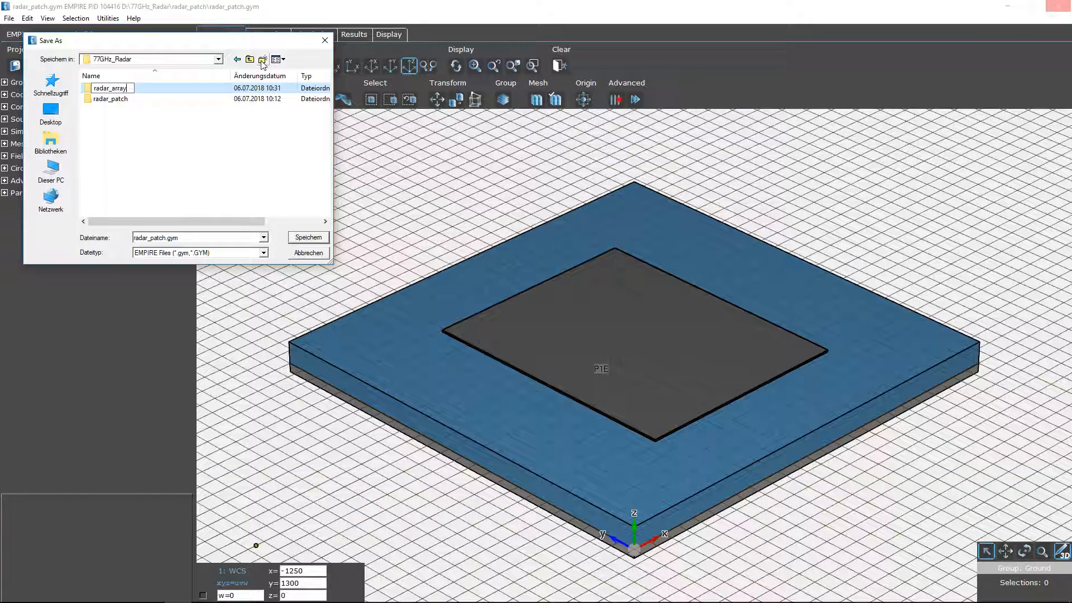
key(Return)
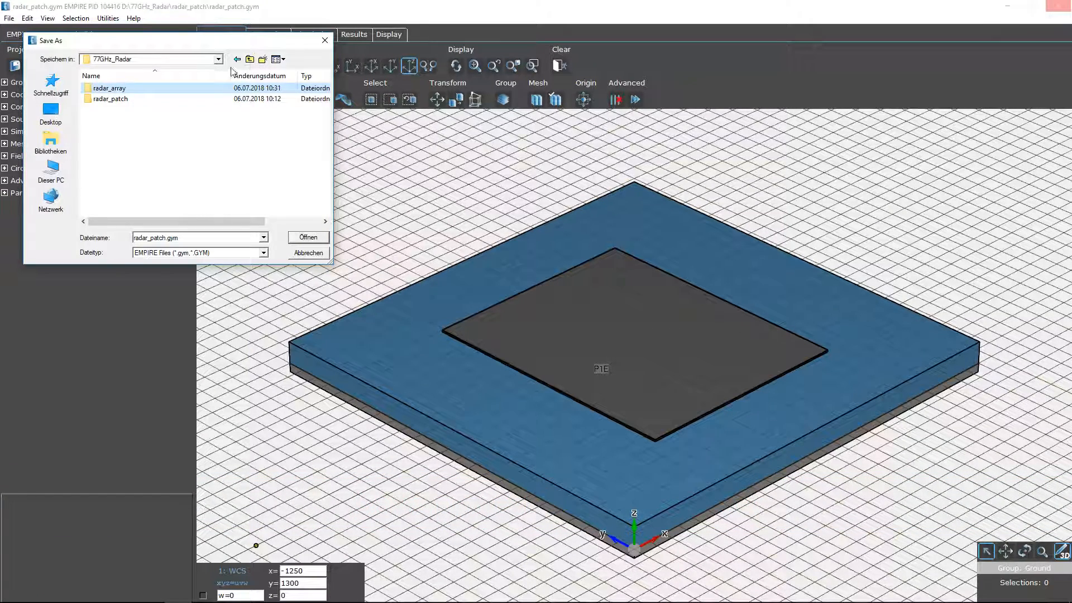
double_click(175, 88)
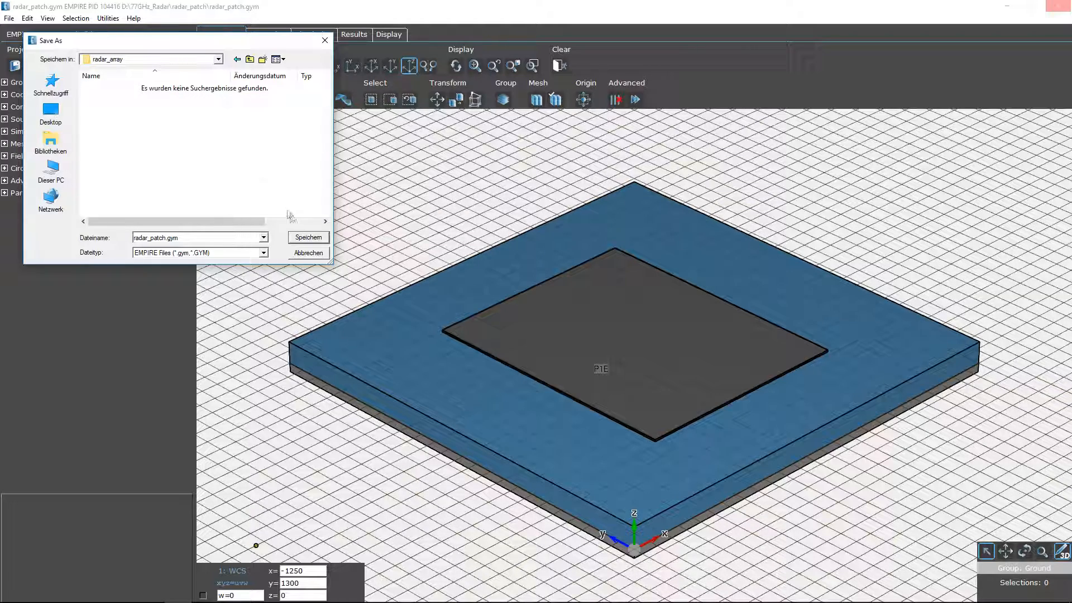
click(306, 237)
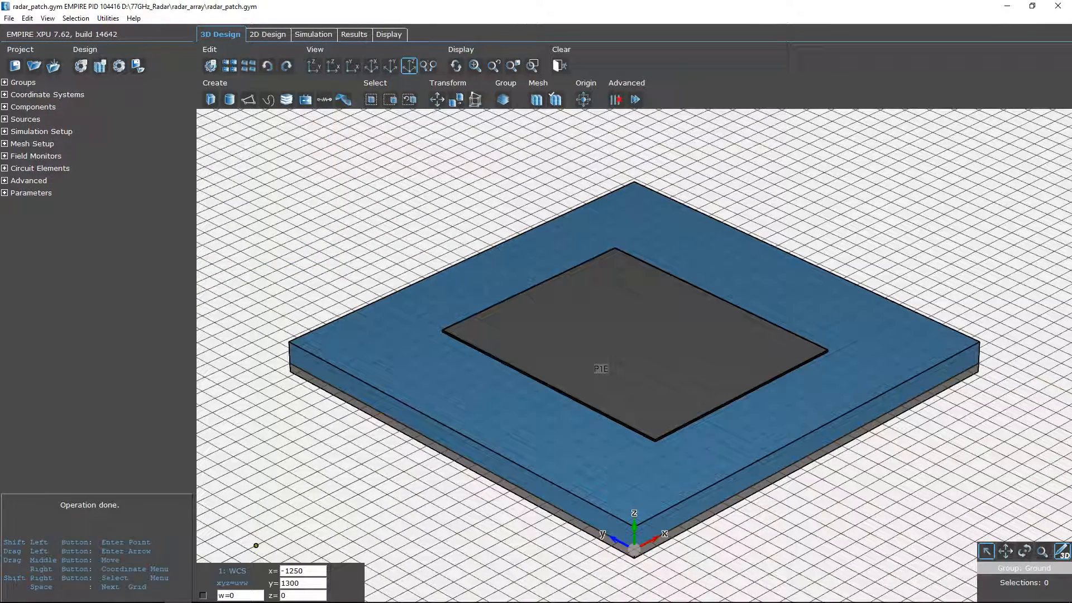
Select the Ground box for editing and set its Point 0 to x -12500 and y -17000.
click(5, 82)
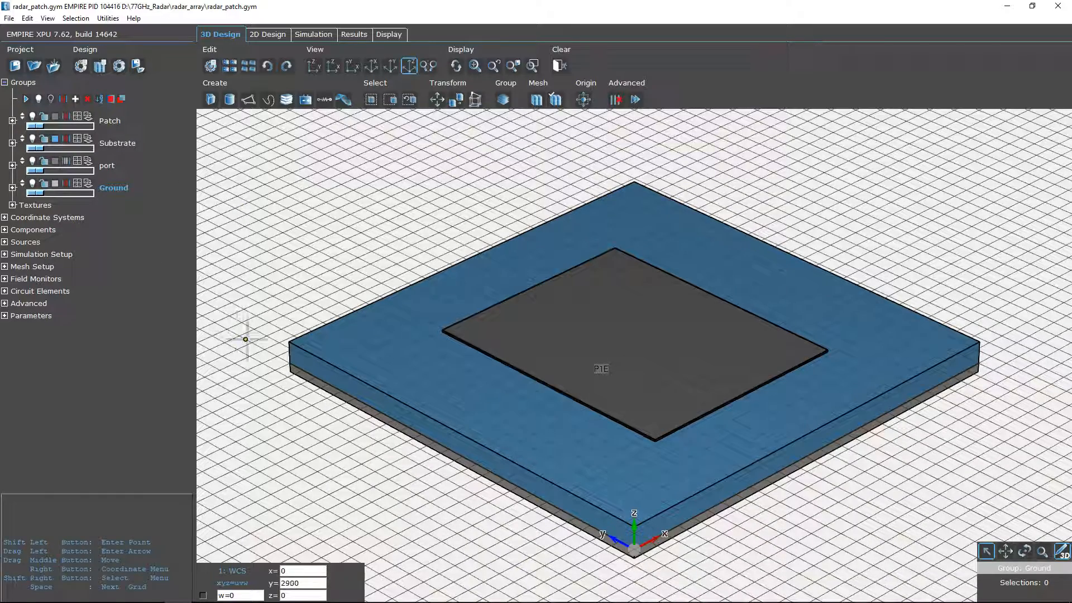
click(290, 367)
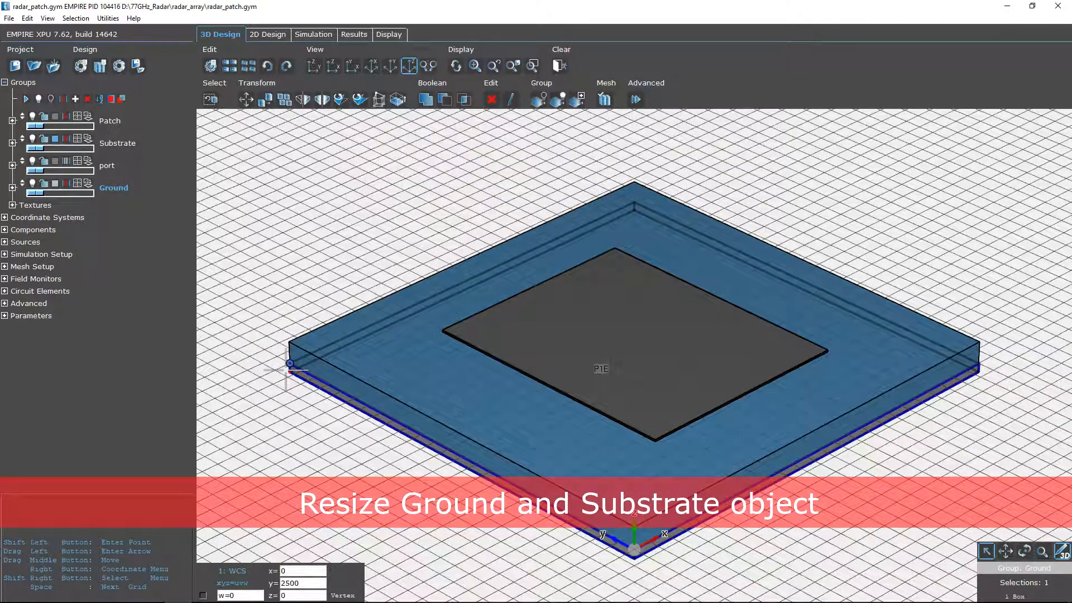
click(510, 102)
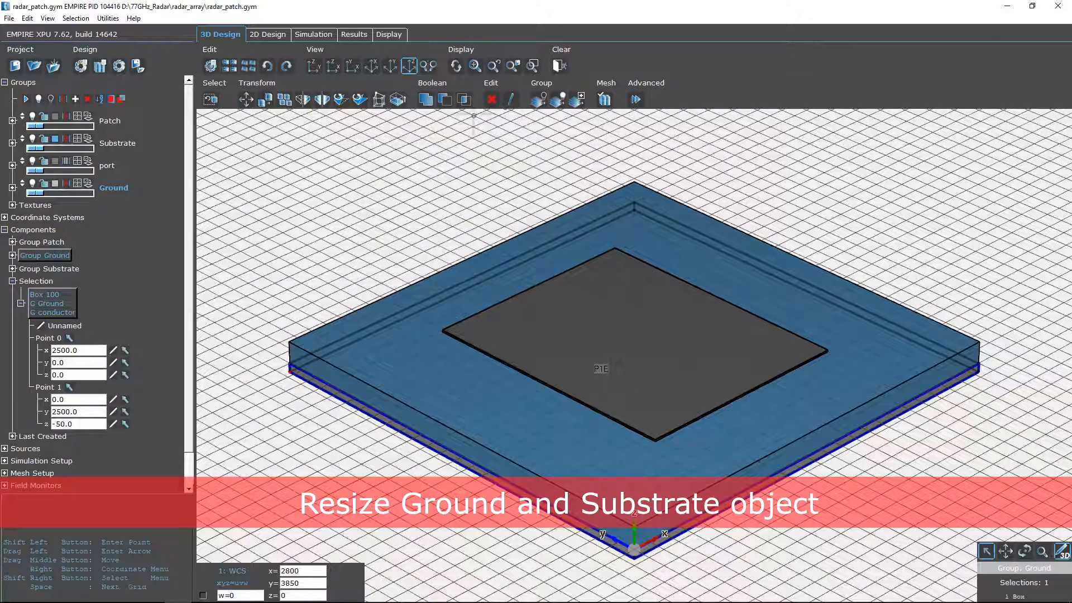
double_click(91, 353)
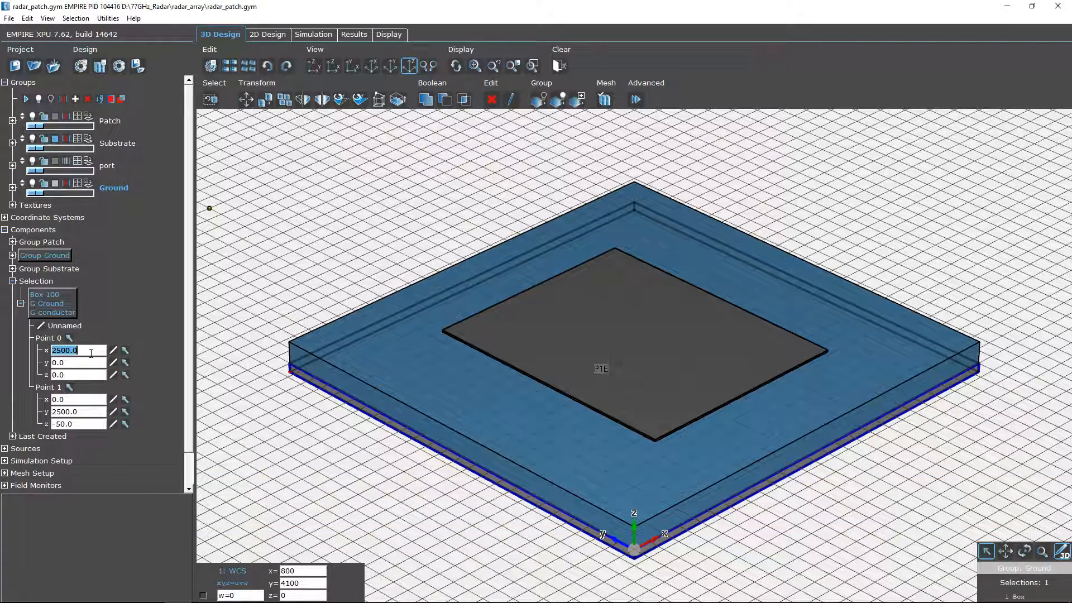
text(-12500)
double_click(88, 365)
text(-17000)
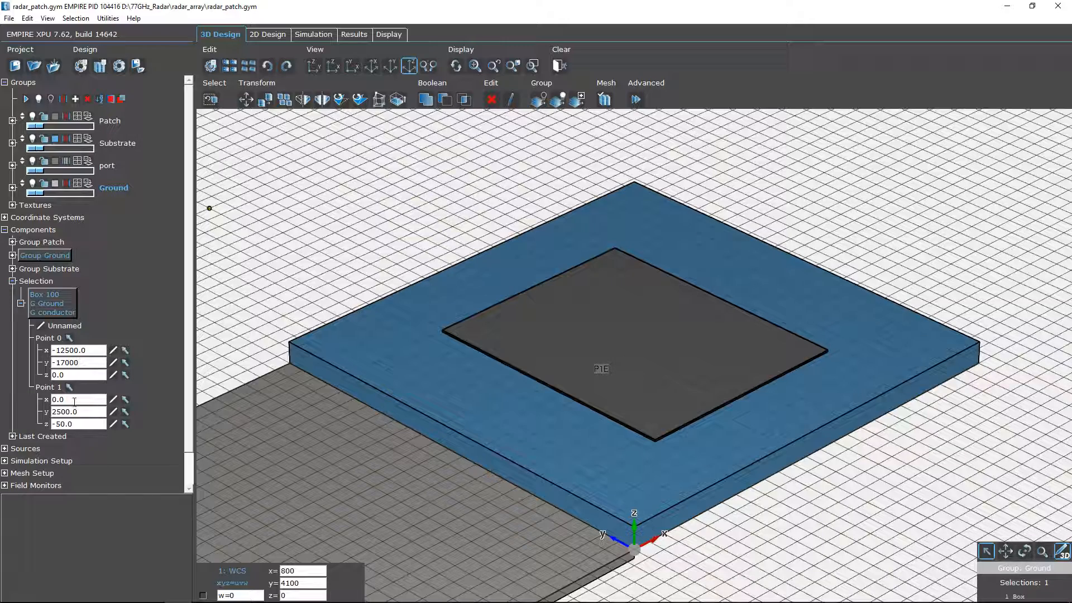
key(Return)
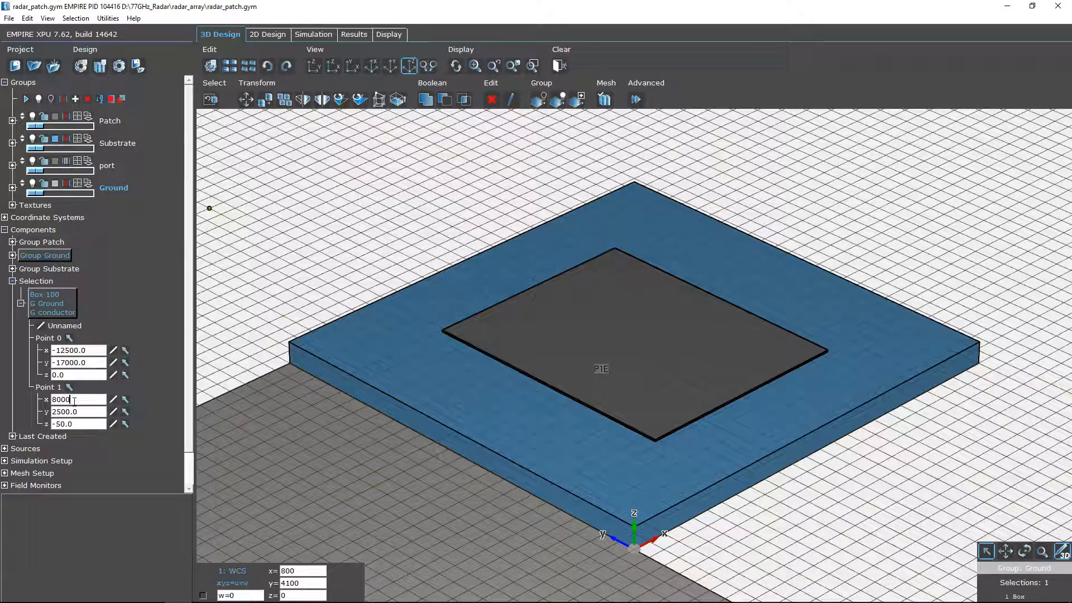
Set Point 1 of the Ground box to x 8000 and y 4700.
key(Return)
double_click(74, 412)
text(4700)
key(Return)
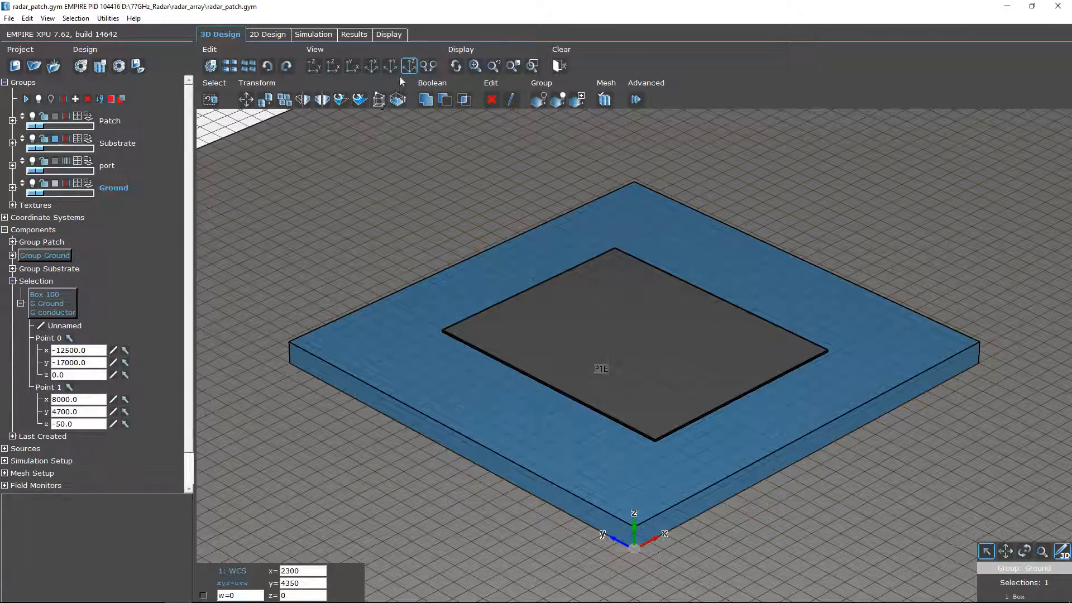
Open the Substrate box for editing and set its Point 0 to x -12500 and y -17000.
click(404, 68)
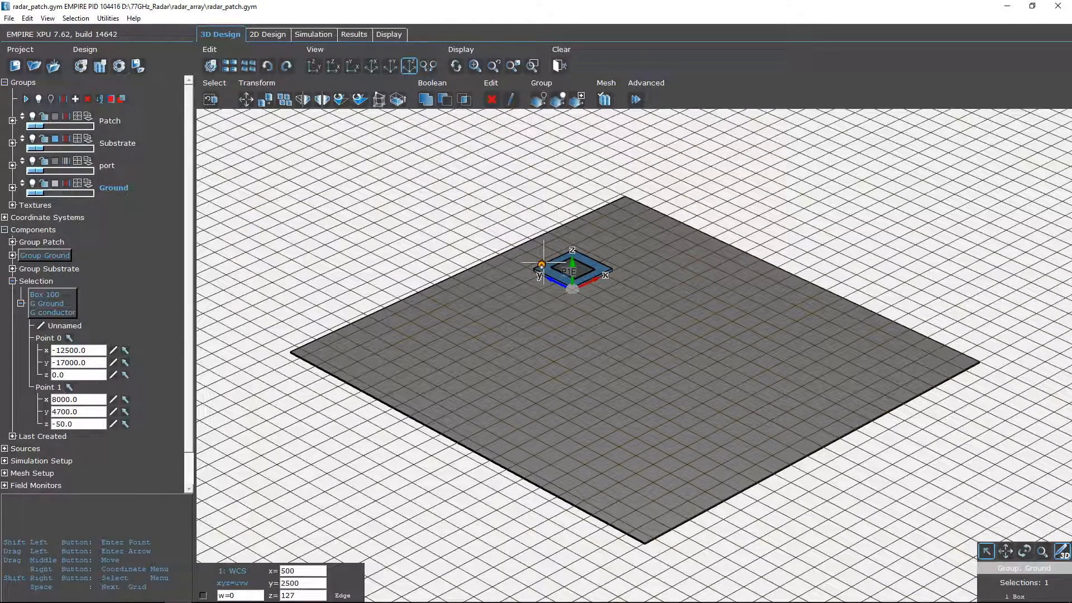
click(542, 264)
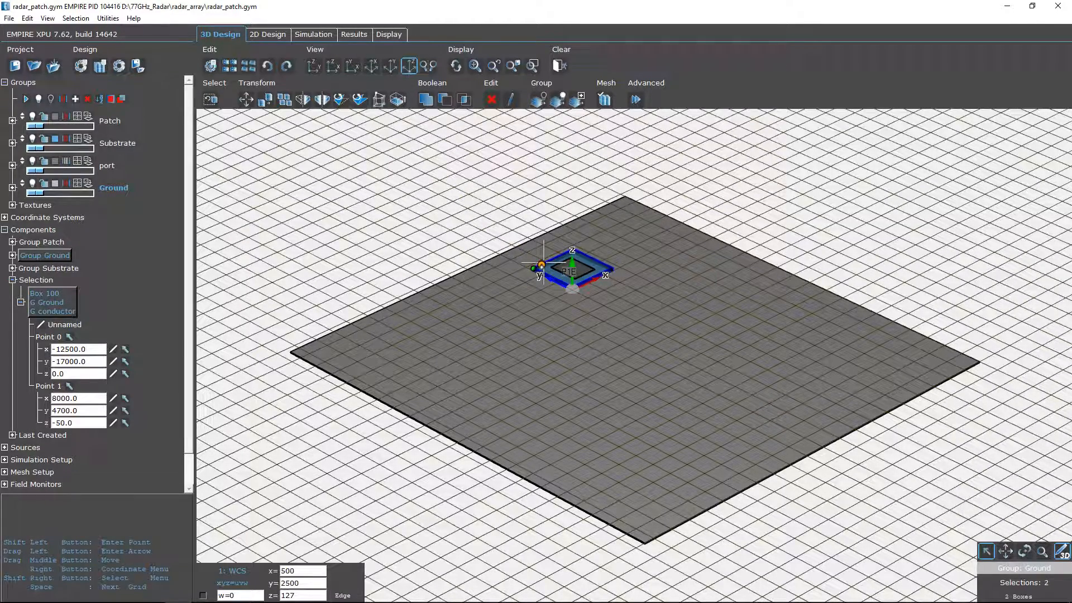
click(516, 105)
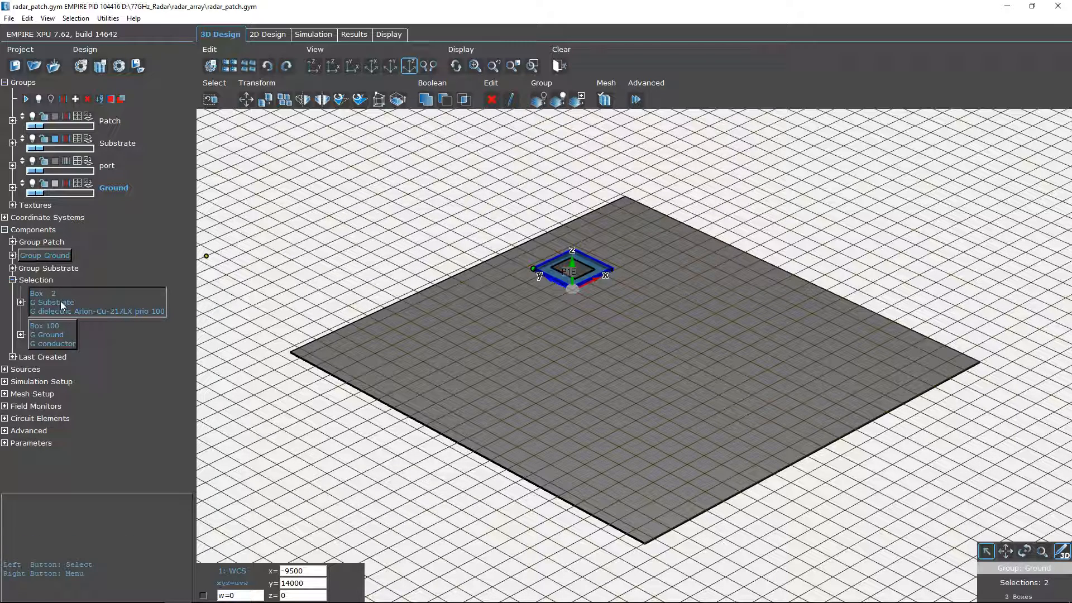
click(21, 302)
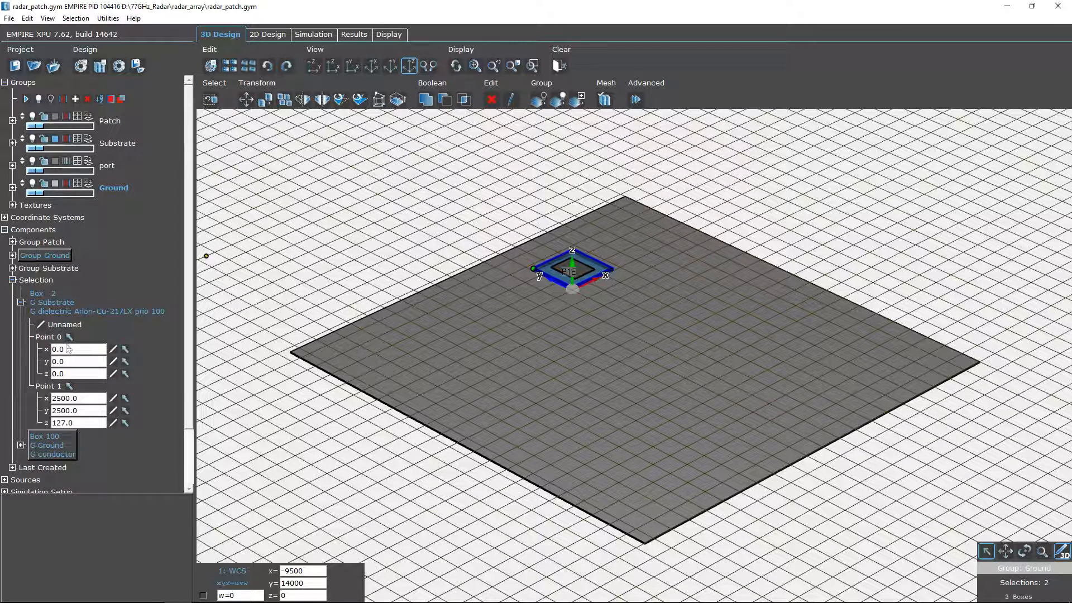
click(71, 348)
text(-12500)
key(Return)
click(73, 361)
text(-1700)
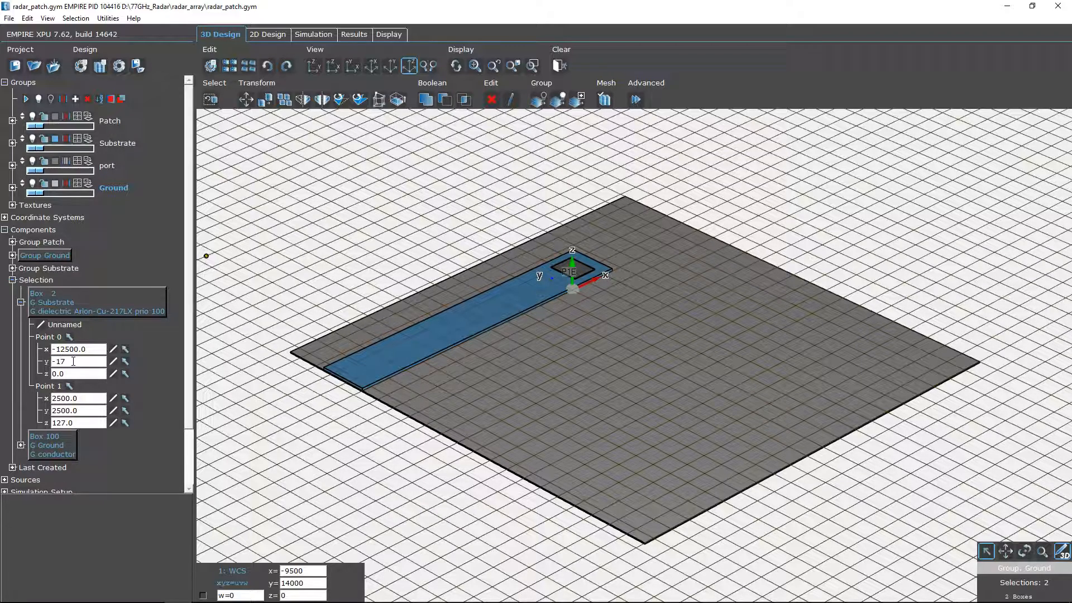
key(Return)
Set Point 1 of the Substrate box to x 8000 and y 4700, then clear the selection.
click(71, 397)
text(8000)
key(Return)
click(74, 411)
text(47)
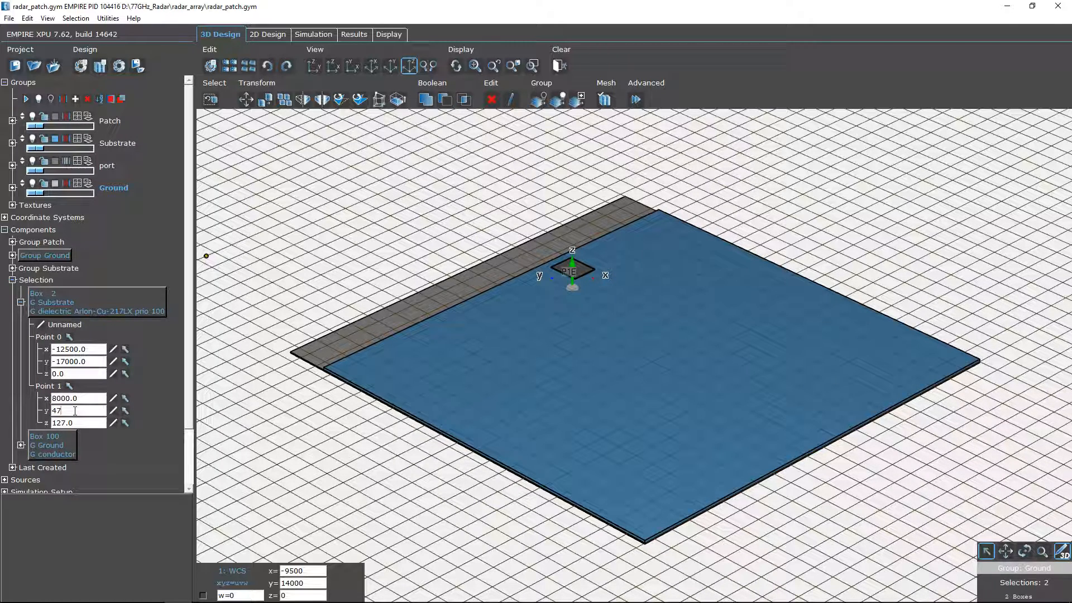
text(00)
key(Return)
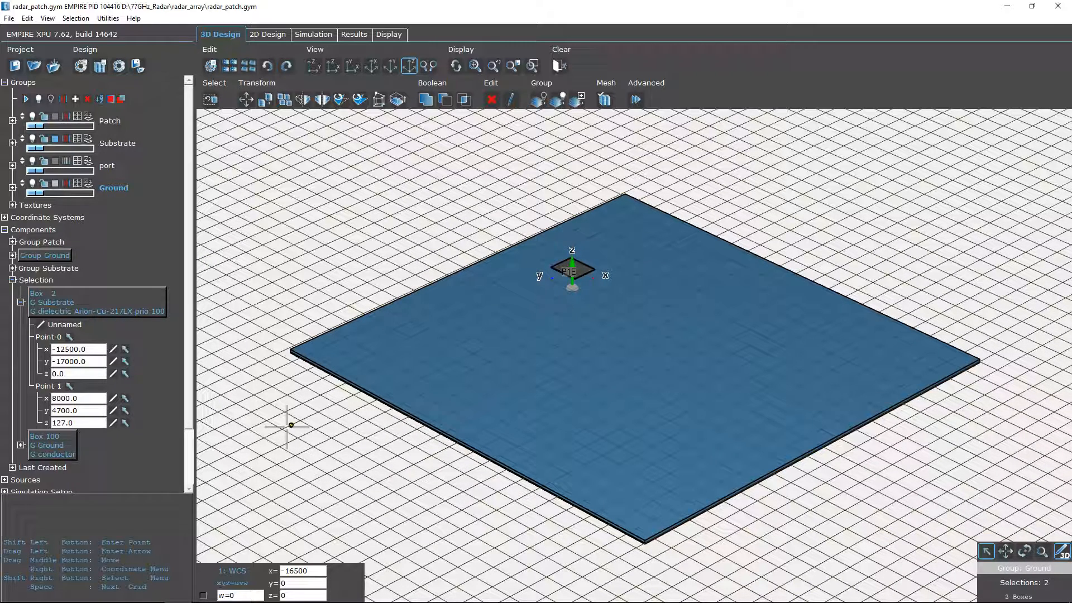
key(Escape)
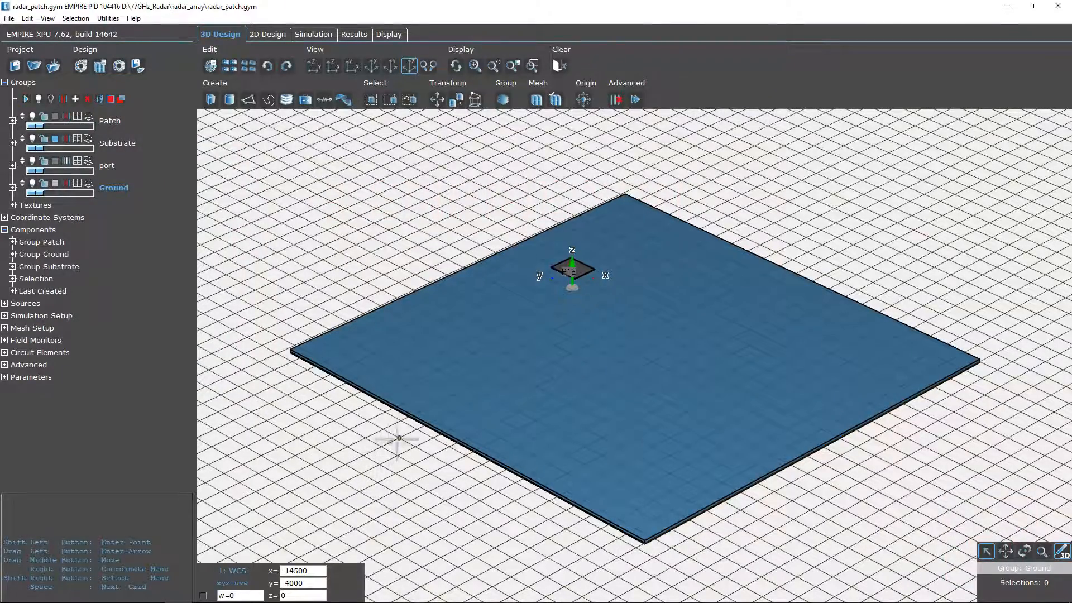
Copy the patch and its port as a rectangular array: X distance -2500, number 2, port increment 10; Y distance -2600, number 7, port increment 1.
ctrl+drag(627, 307, 509, 226)
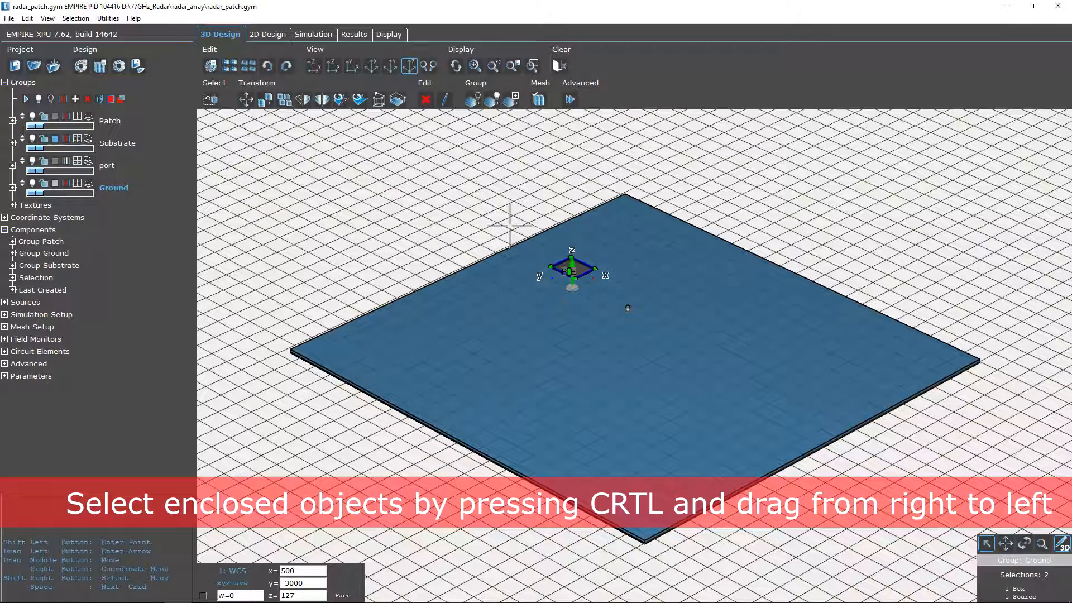
click(285, 106)
double_click(266, 169)
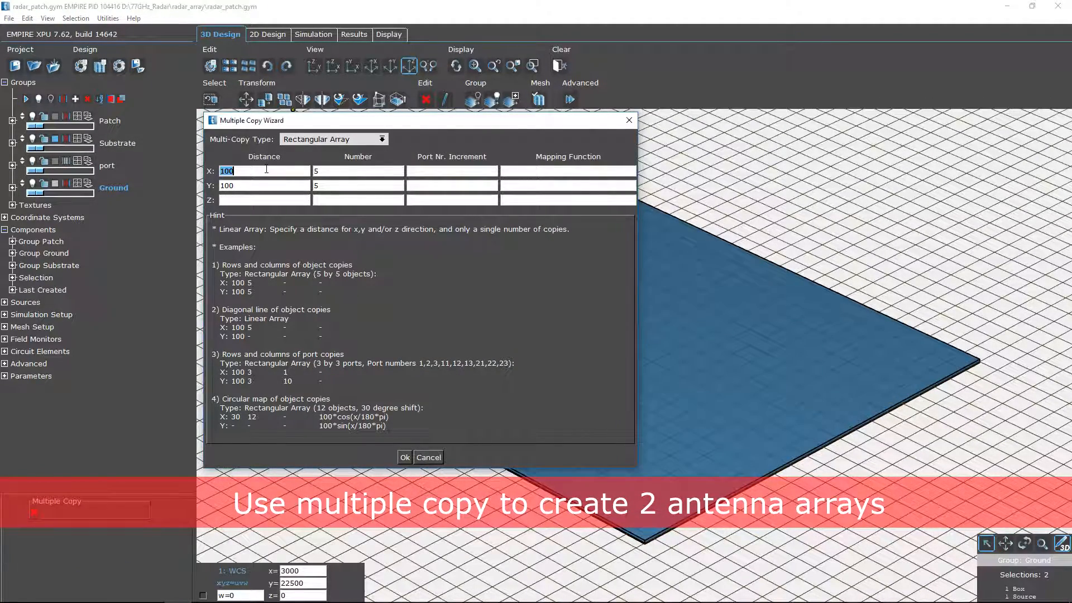
text(-)
text(0)
double_click(265, 185)
text(-2600)
double_click(326, 172)
text(2)
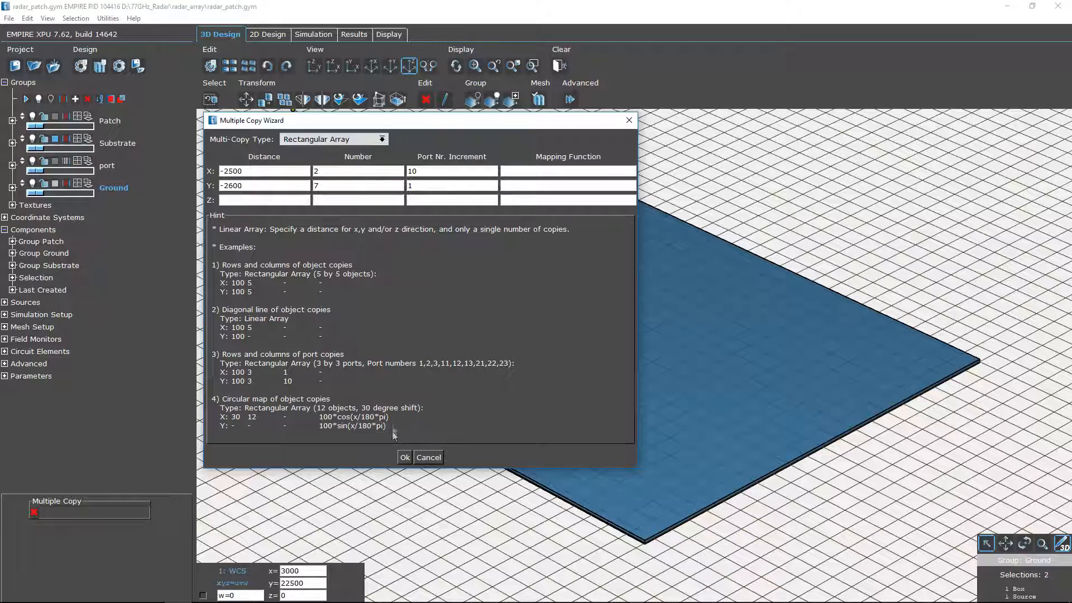
click(405, 457)
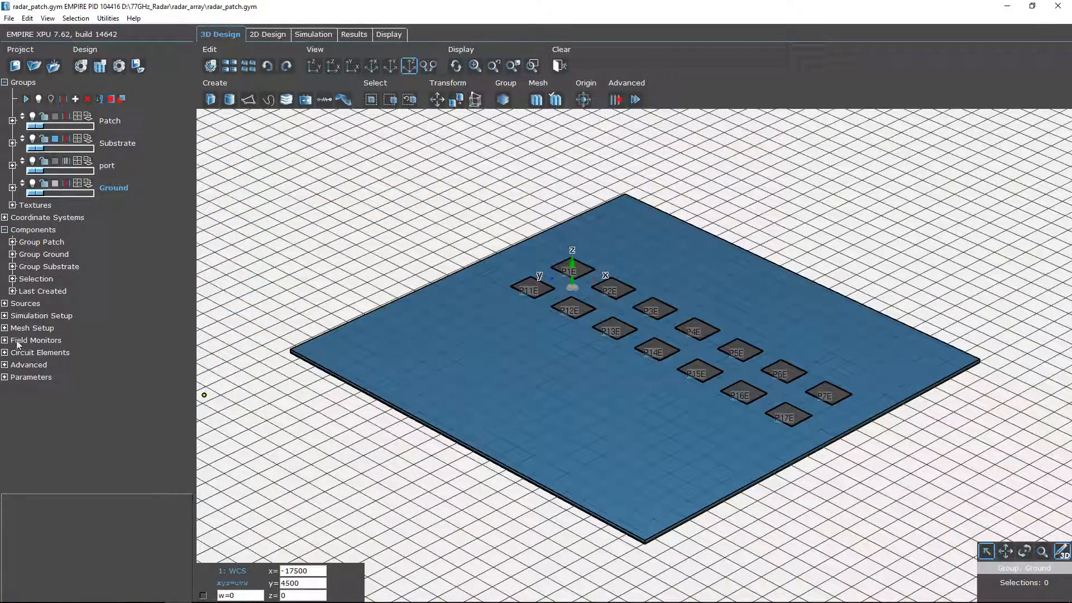
Switch on Monitor 1 'EM Farfield', switch off Monitor 2 'Complete EM Field', and expand the farfield monitor's settings.
click(5, 340)
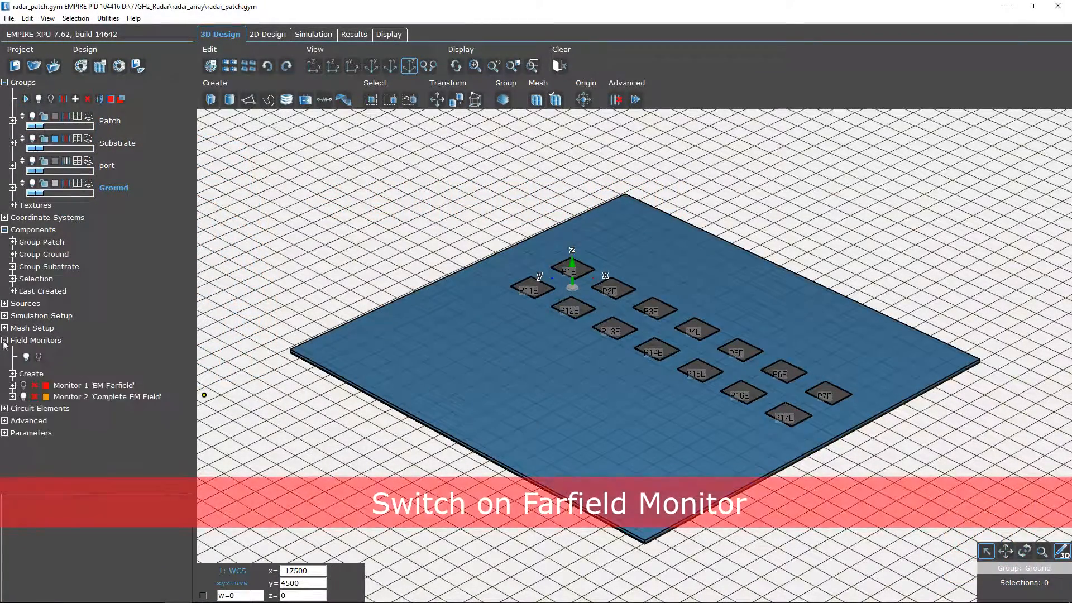
click(24, 385)
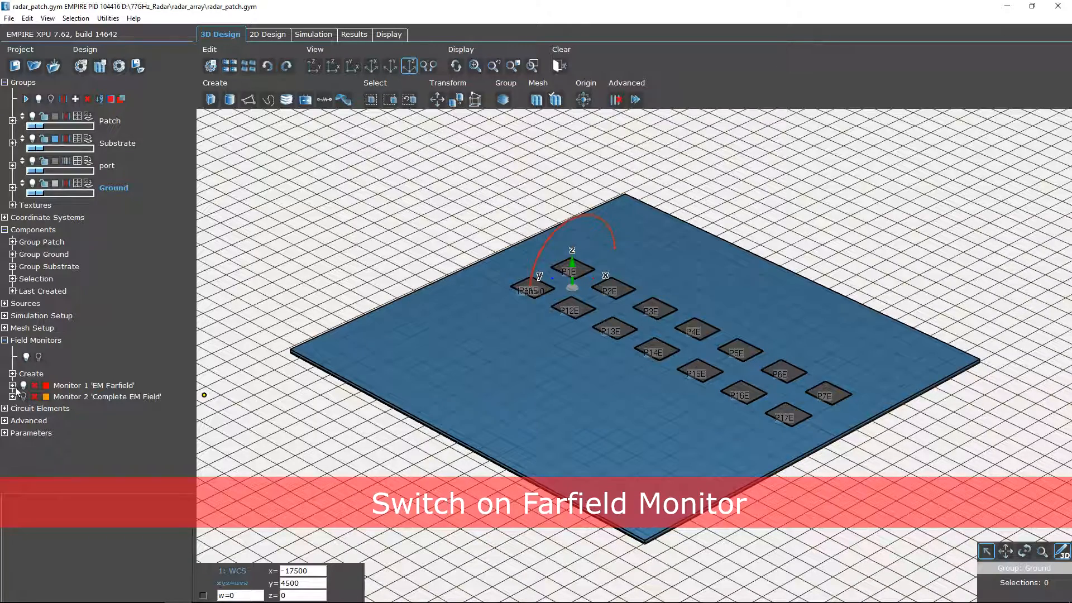
click(12, 385)
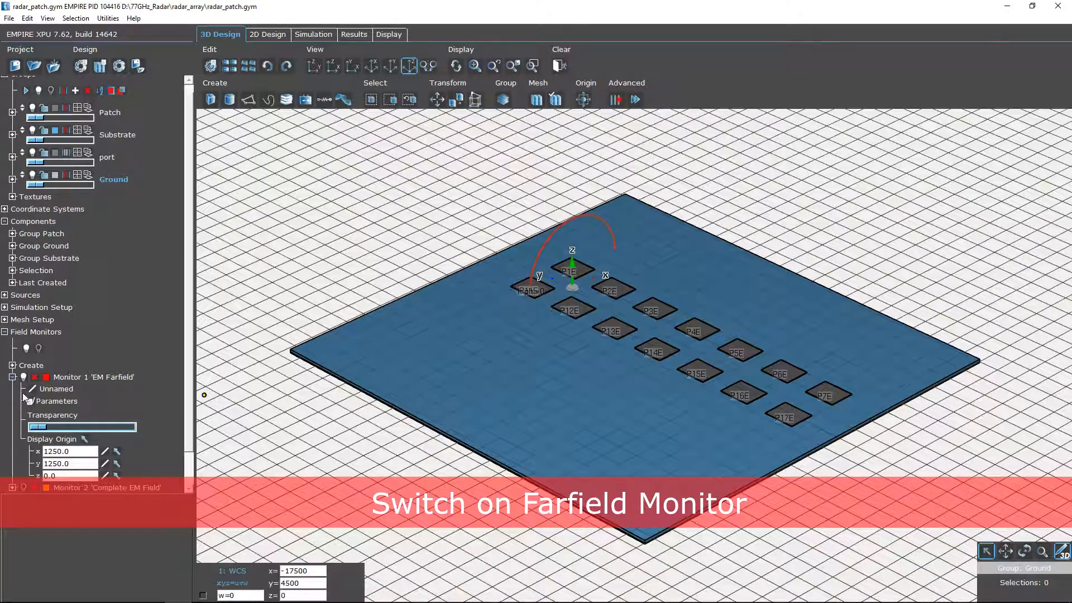
Set the FF Setup 1 theta sweep from -60 to 60 degrees and place the farfield display origin at x 1250, y -6550, z 137.
double_click(55, 402)
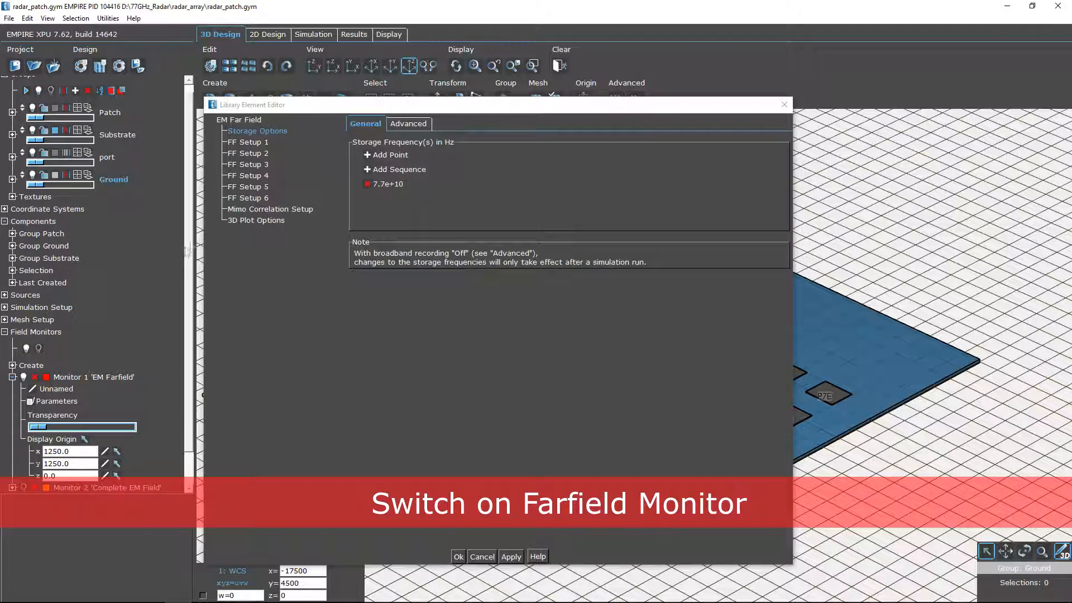
click(257, 143)
drag(420, 214, 397, 215)
text(60)
drag(497, 215, 465, 215)
text(60)
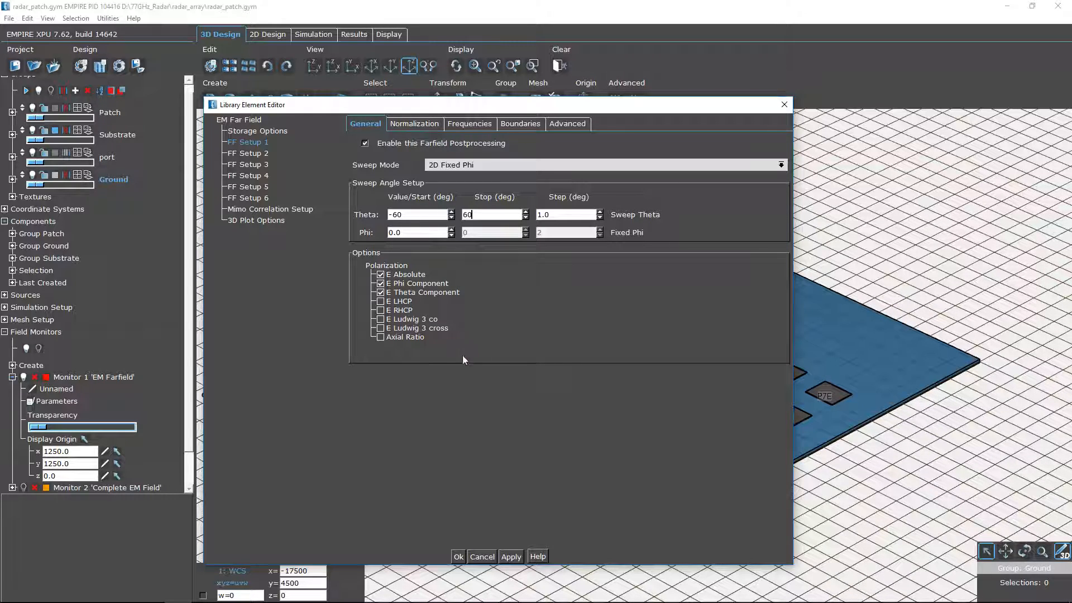
click(458, 556)
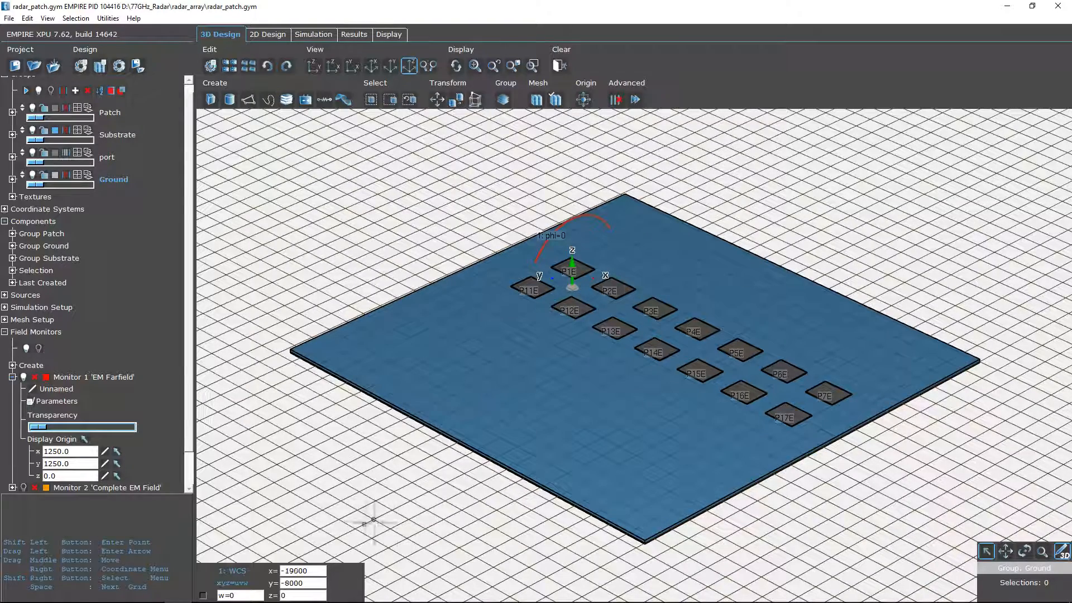
click(85, 440)
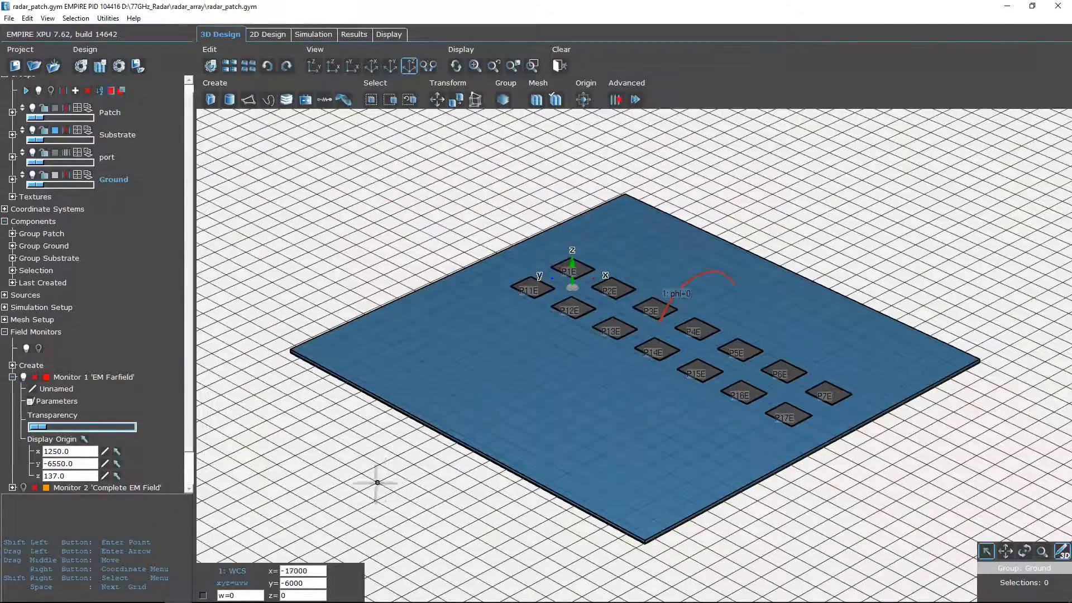
Restrict point picking to the grid plane (z=0) and move the coordinate origin to the board's plane center.
click(204, 596)
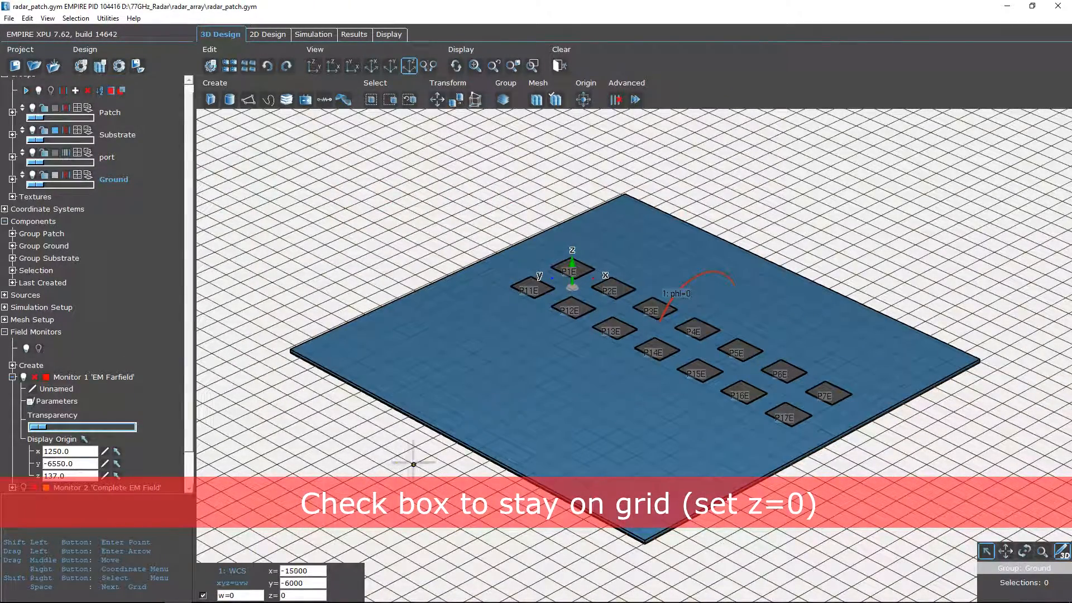
ctrl+click(634, 354)
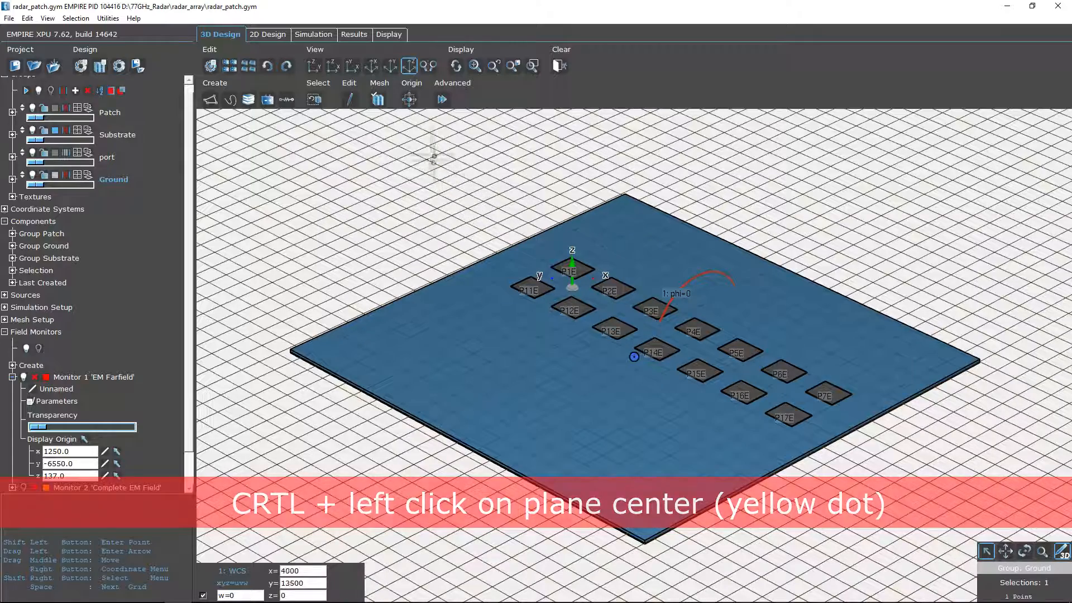
click(413, 106)
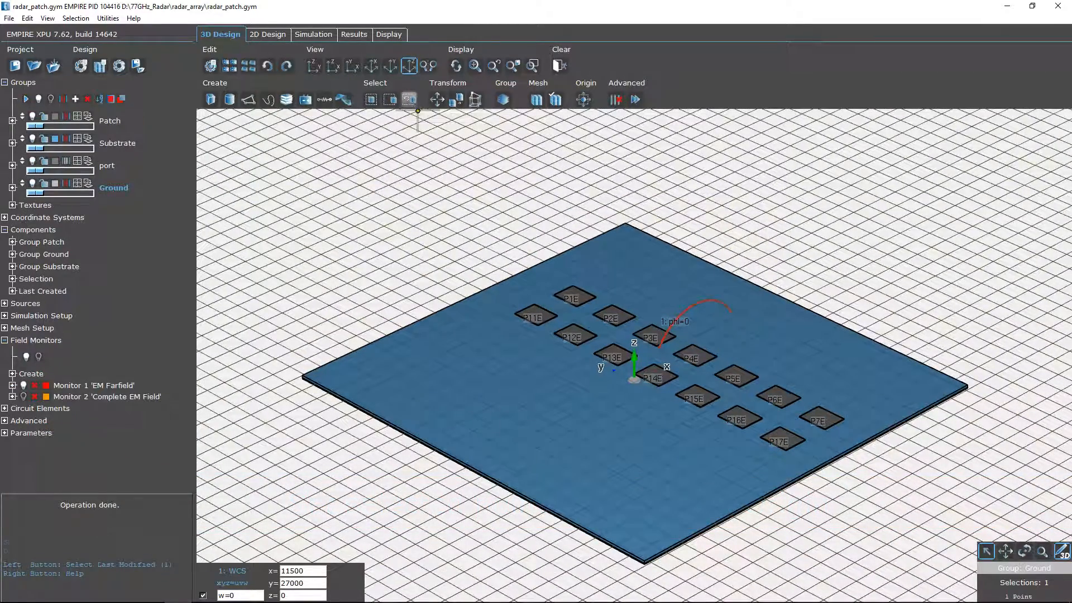
Set the width parameter to 1175.
click(5, 432)
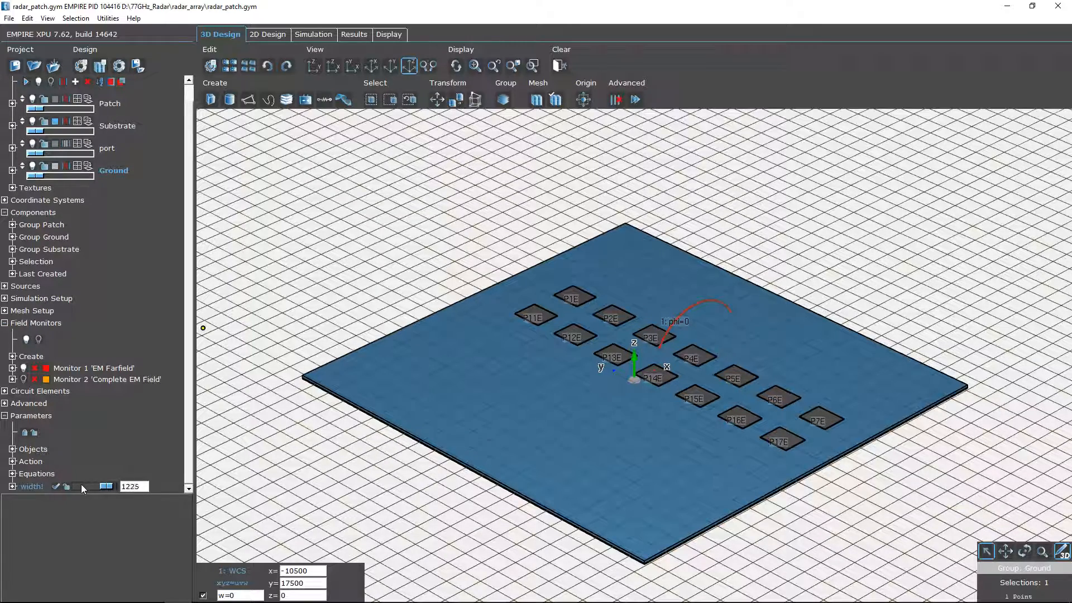
click(82, 485)
click(82, 485)
click(82, 485)
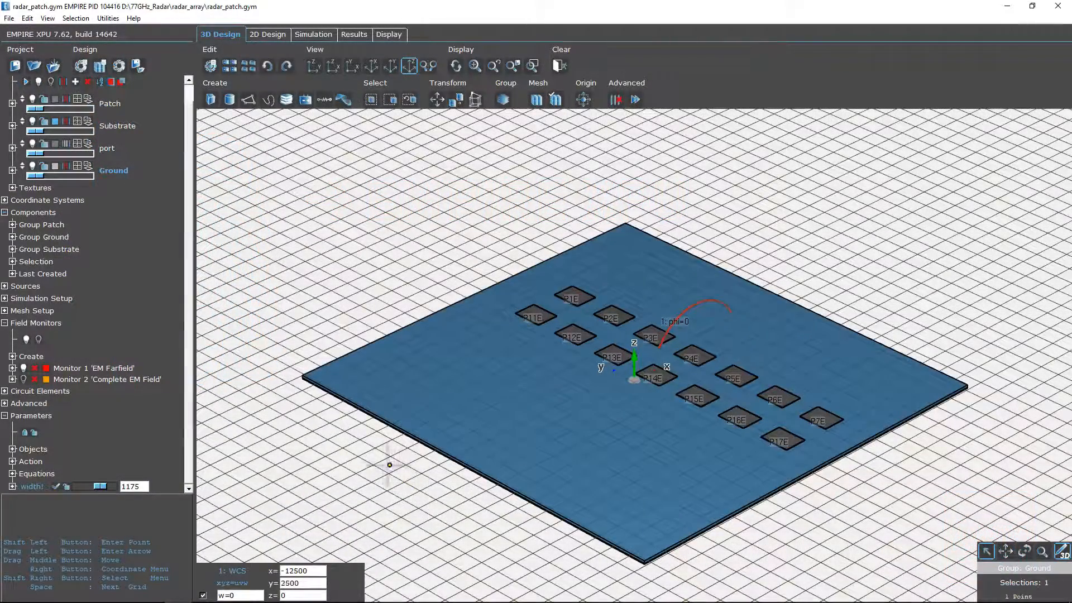
Configure the port excitation so that only ports 1 to 7 of the array are excited.
click(234, 71)
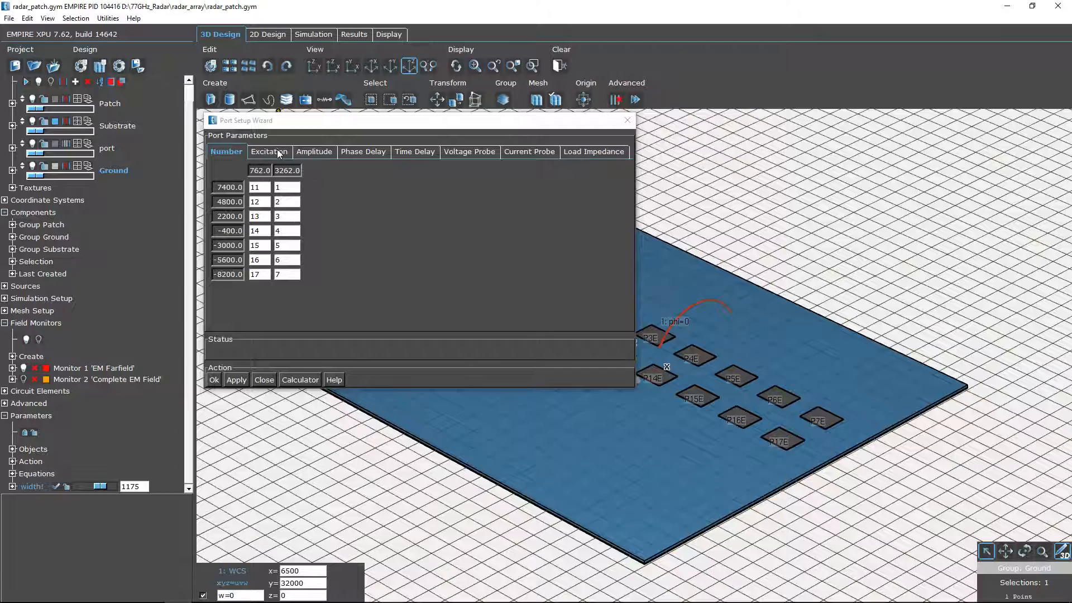
click(279, 153)
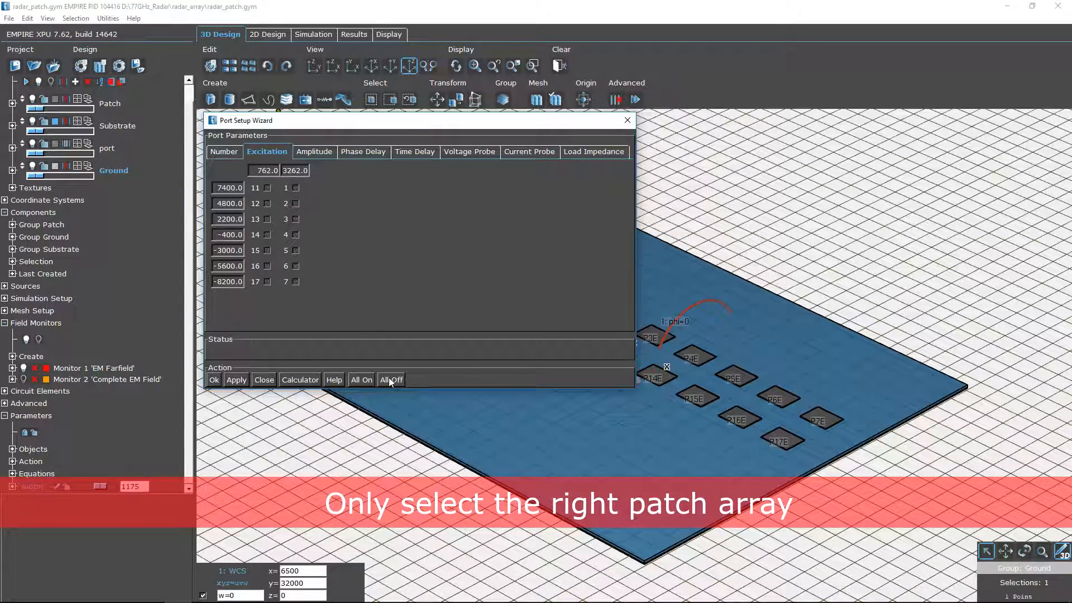
click(296, 188)
click(296, 203)
click(296, 218)
click(296, 235)
click(296, 250)
click(296, 265)
click(296, 282)
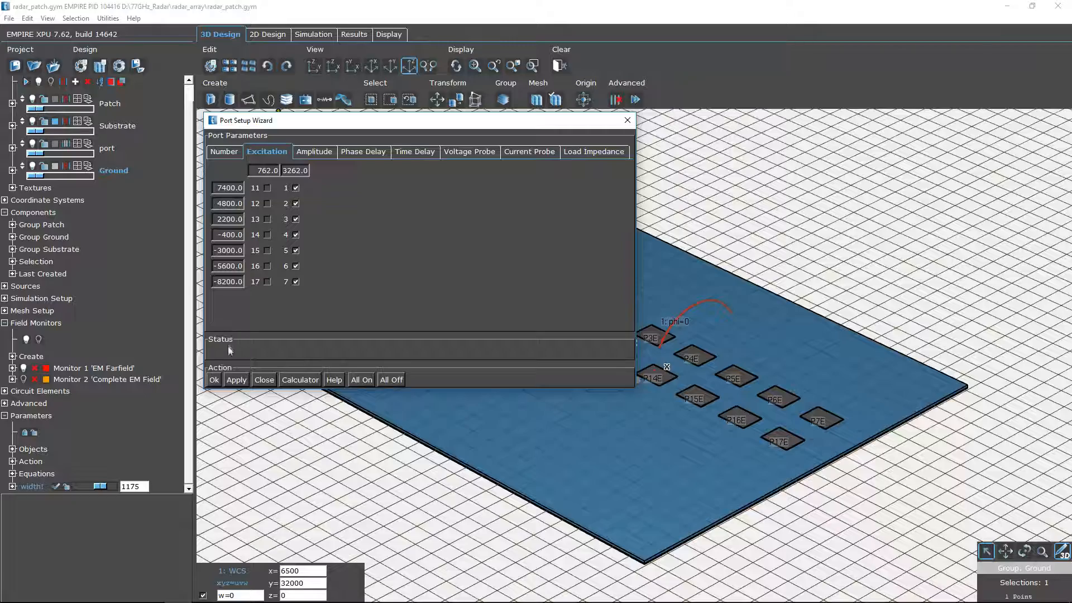
click(215, 380)
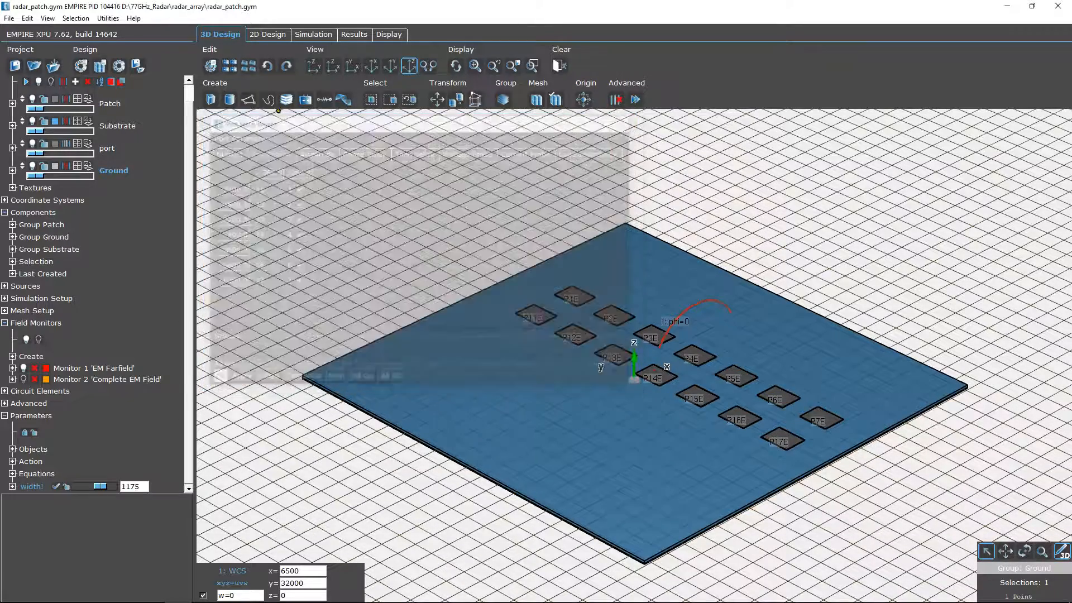
Set the port simulation mode to Simultaneous Excitation (Active Impedance) in the simulation setup.
click(81, 67)
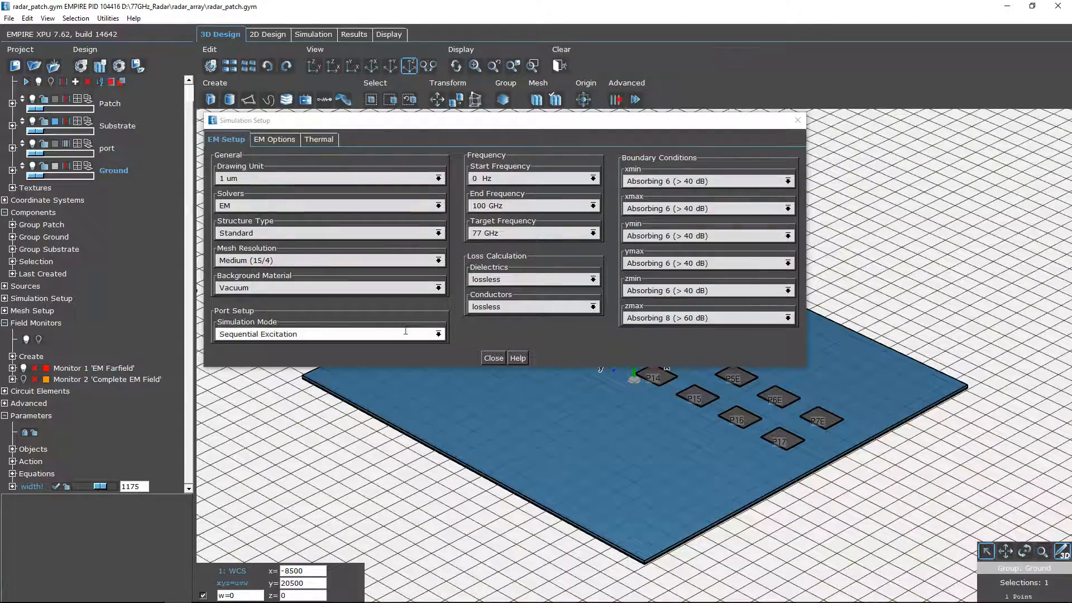
click(439, 334)
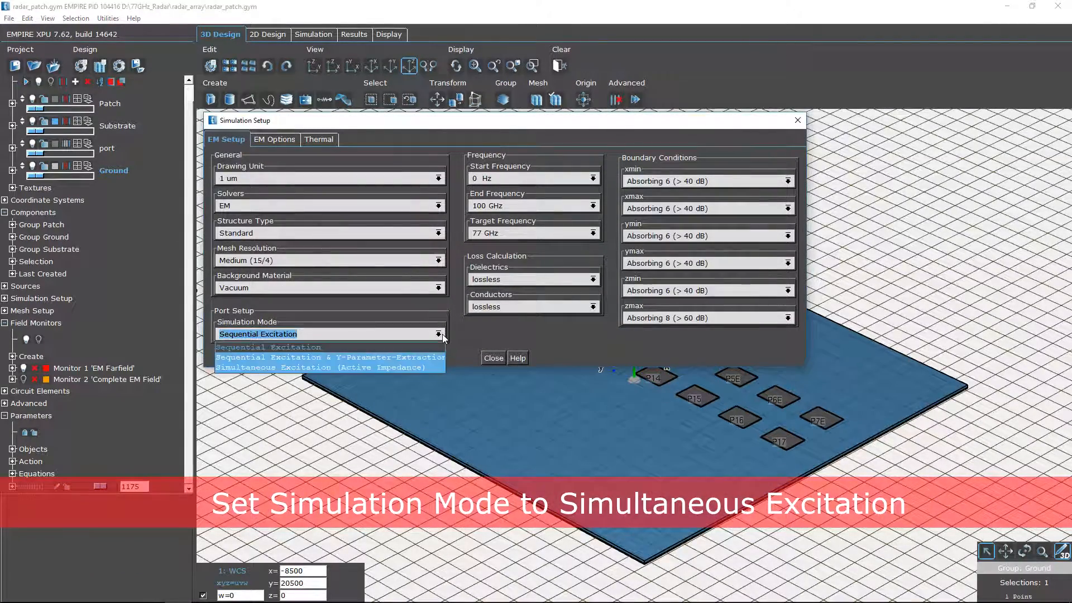
click(423, 367)
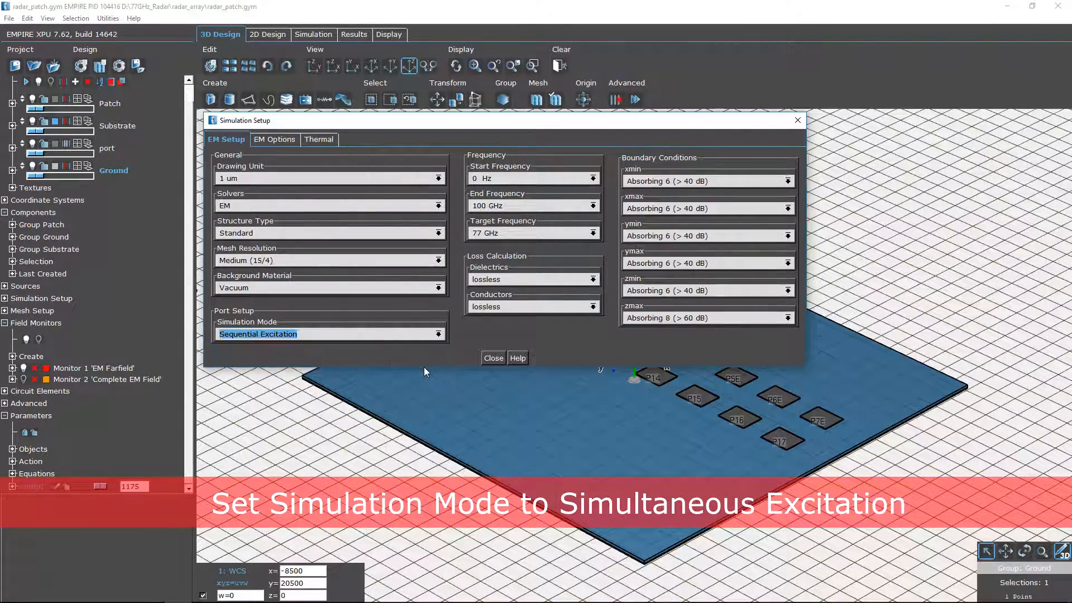
click(491, 359)
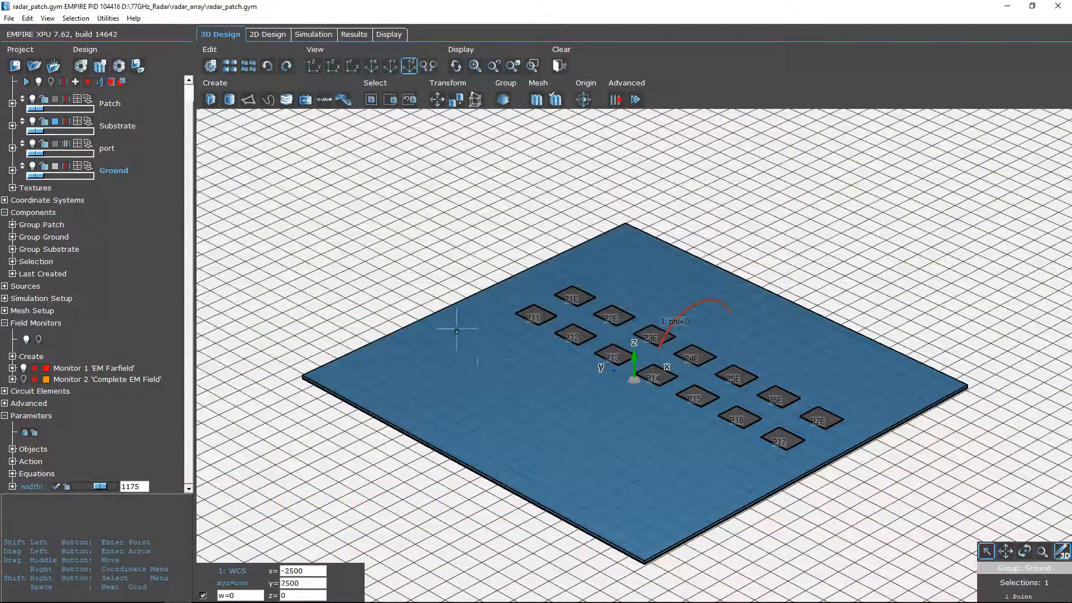
Set up batch processing for the array and include the sub-1 simulation in Batch 1.
click(120, 69)
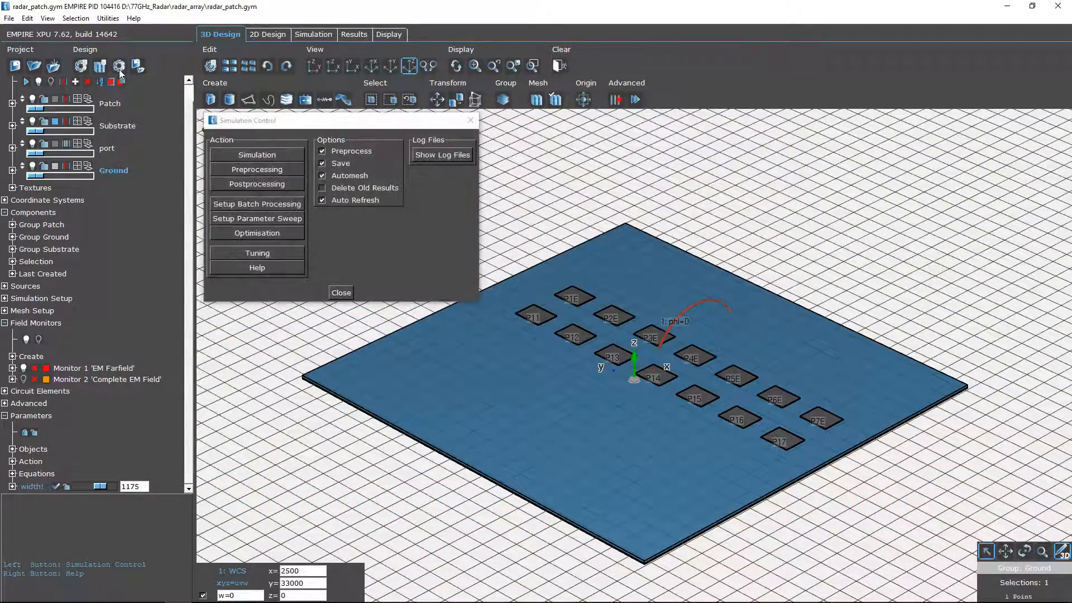
click(221, 202)
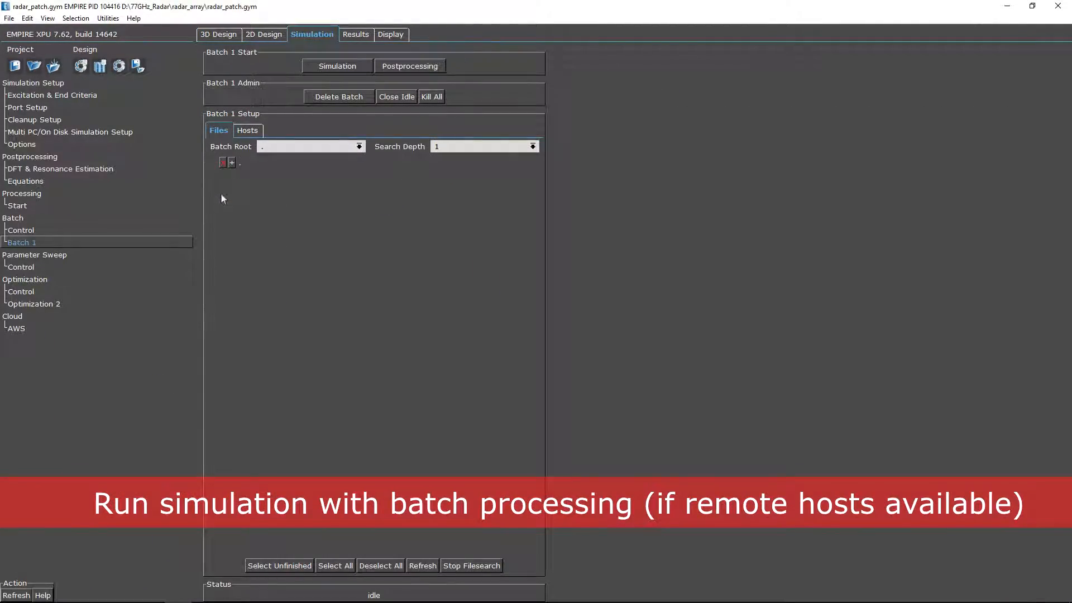
click(231, 163)
click(222, 175)
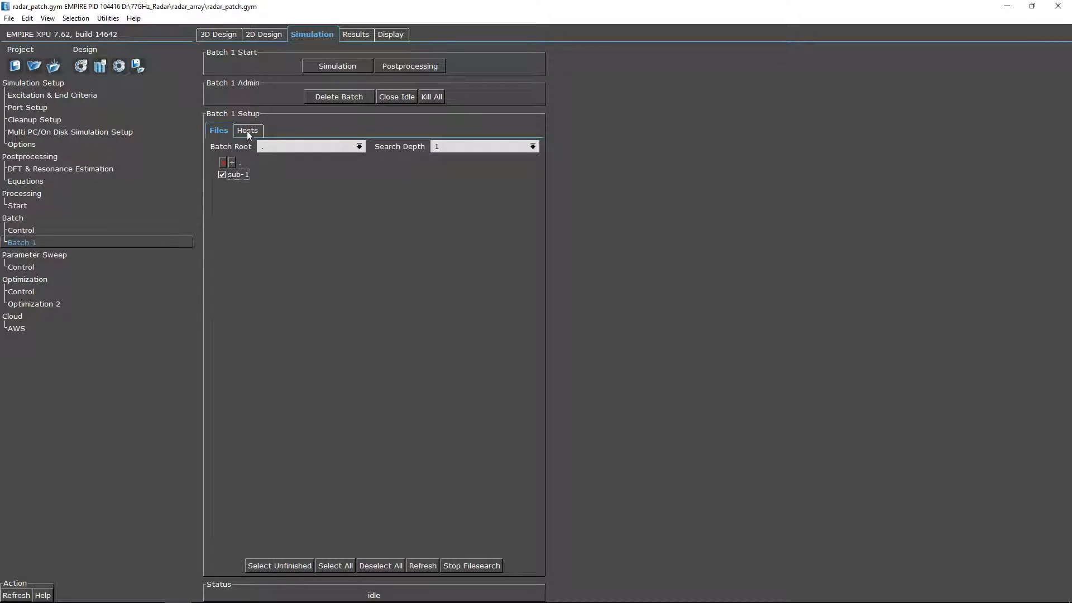
Retrieve the available remote hosts, assign imst4022 to Batch 1, and start the batch simulation.
click(248, 134)
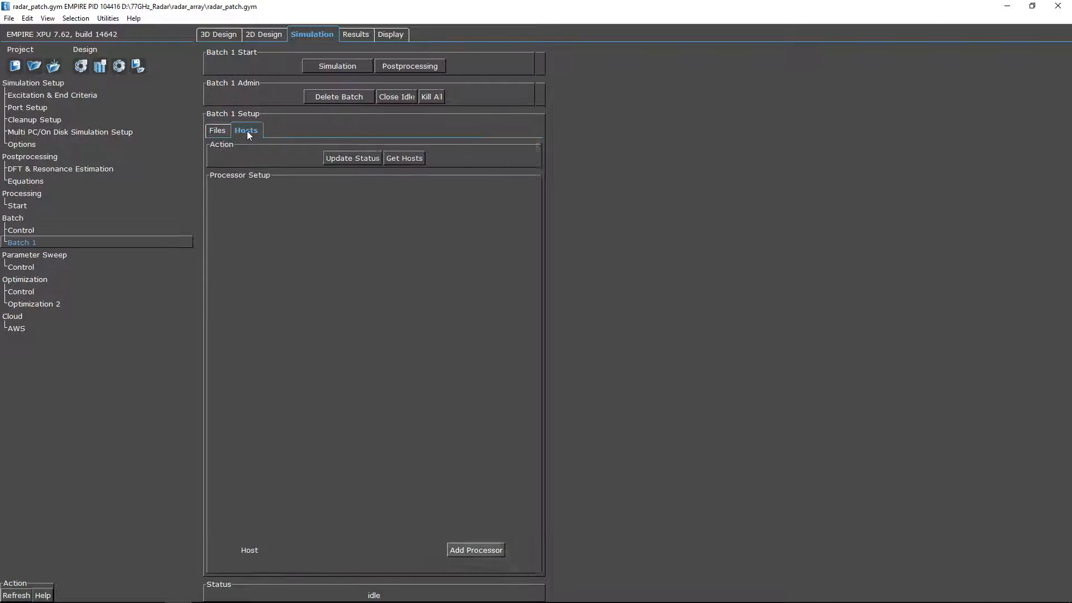
click(394, 159)
click(560, 343)
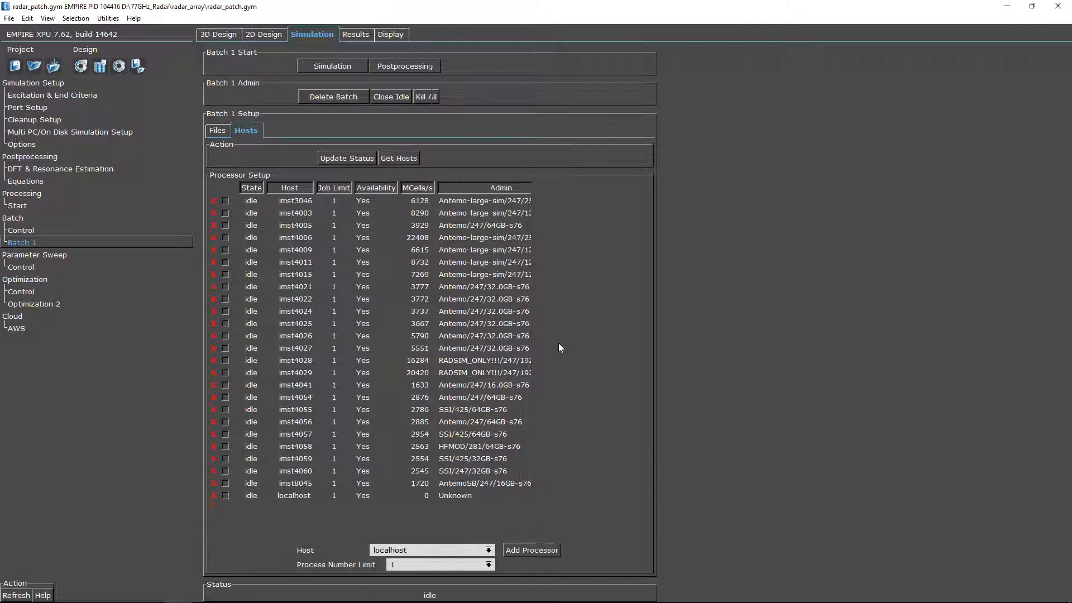
click(225, 298)
click(376, 67)
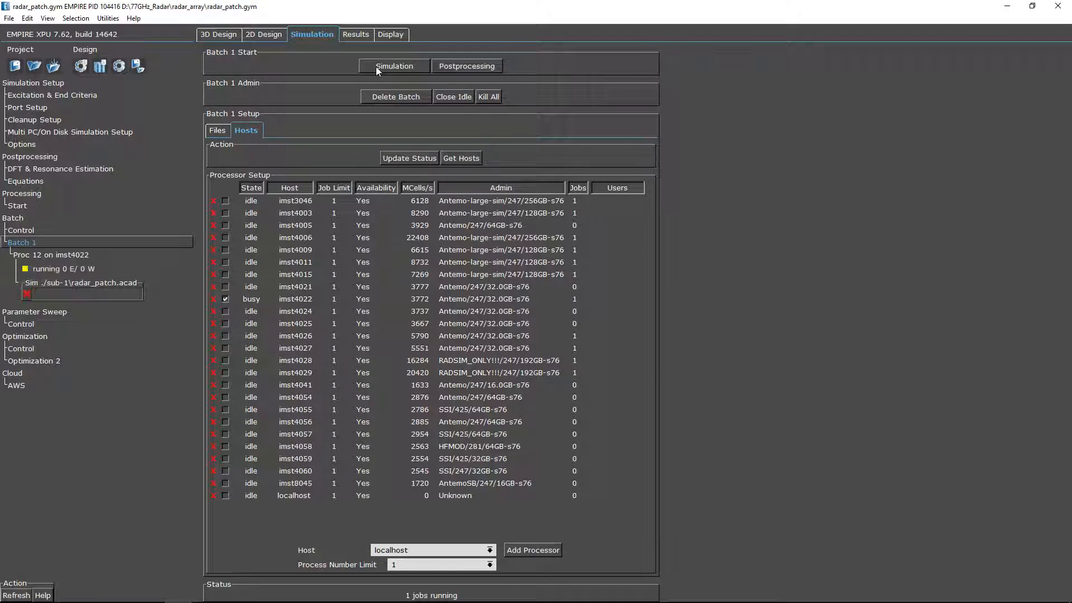
Check the batch job's simulation log and inspect the 3D farfield directivity pattern above the array from the side.
click(73, 267)
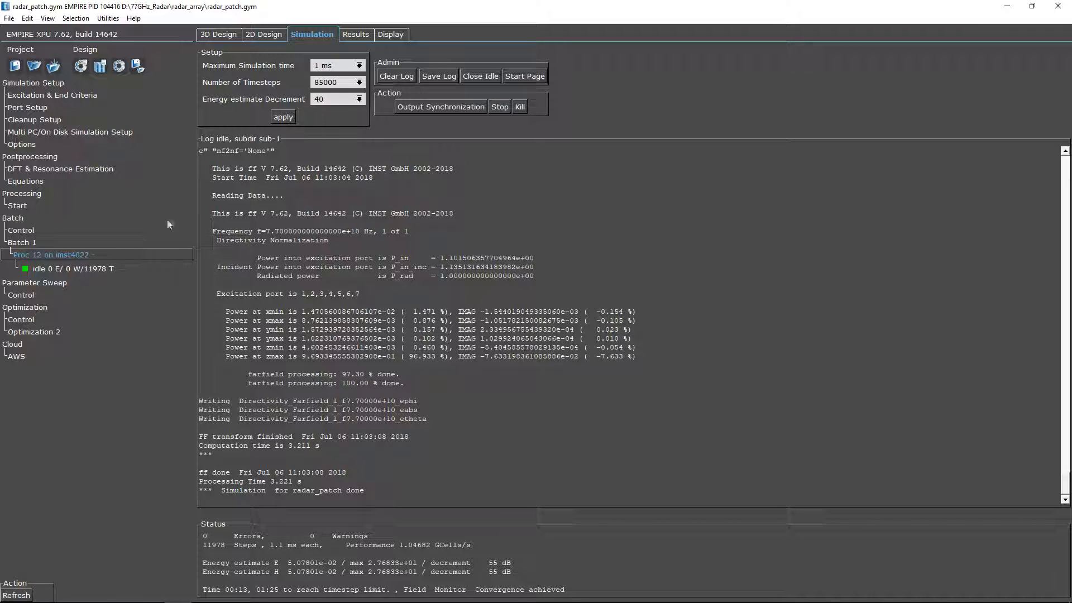
click(390, 35)
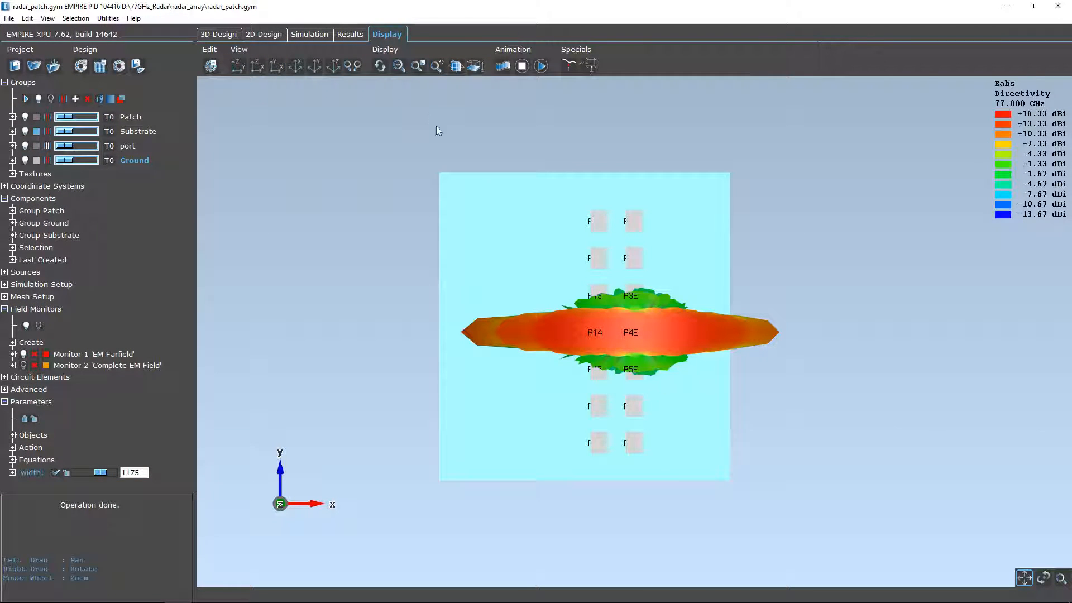
right_drag(650, 445, 876, 305)
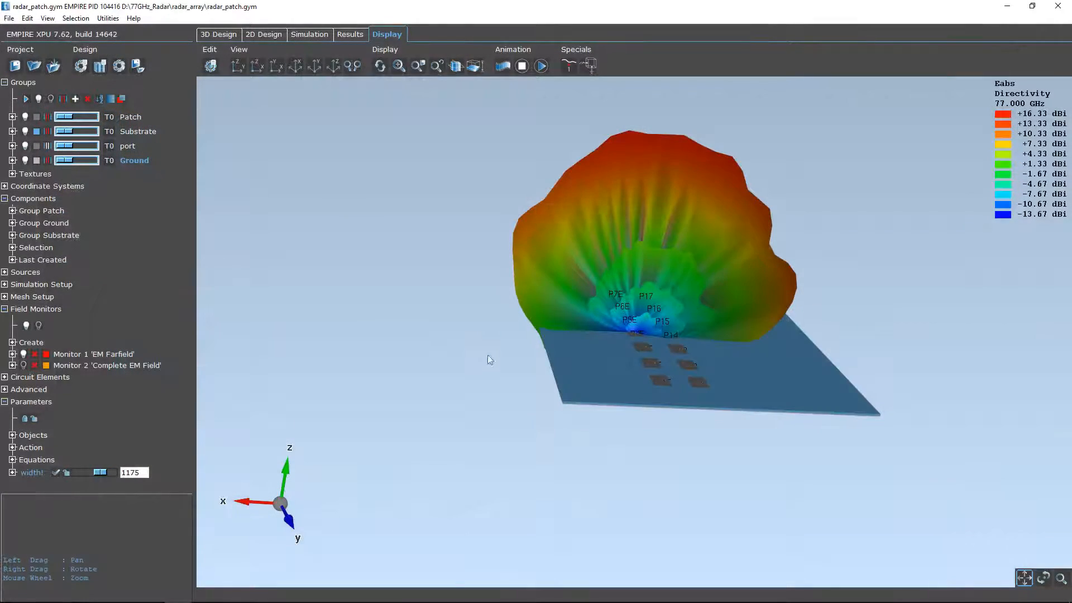
Store the simulation results as a visible variant named orig, cleaning up the working directory.
click(137, 66)
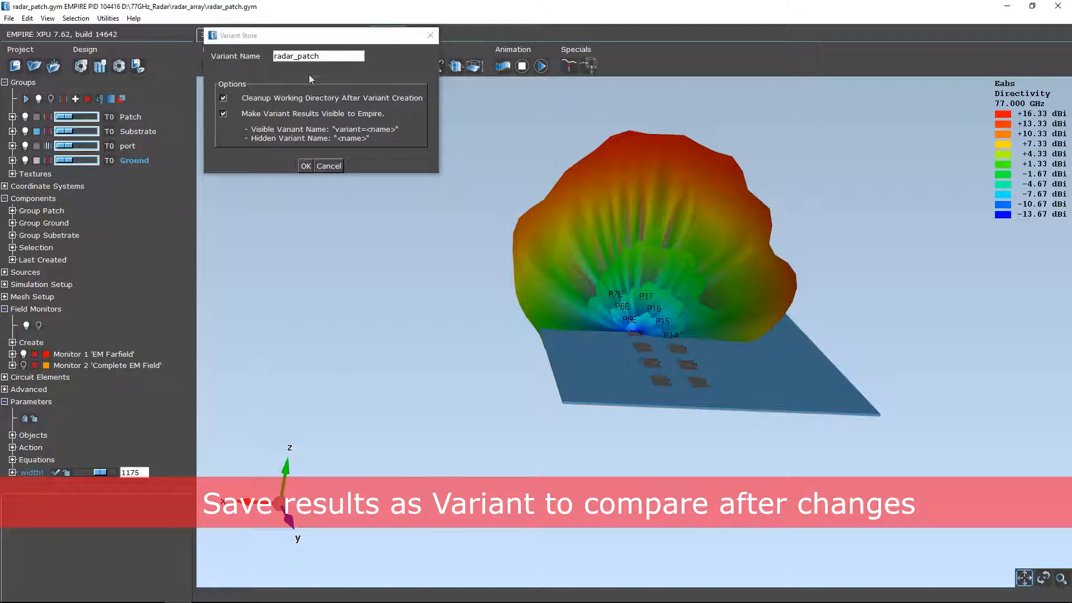
click(330, 56)
text(orig)
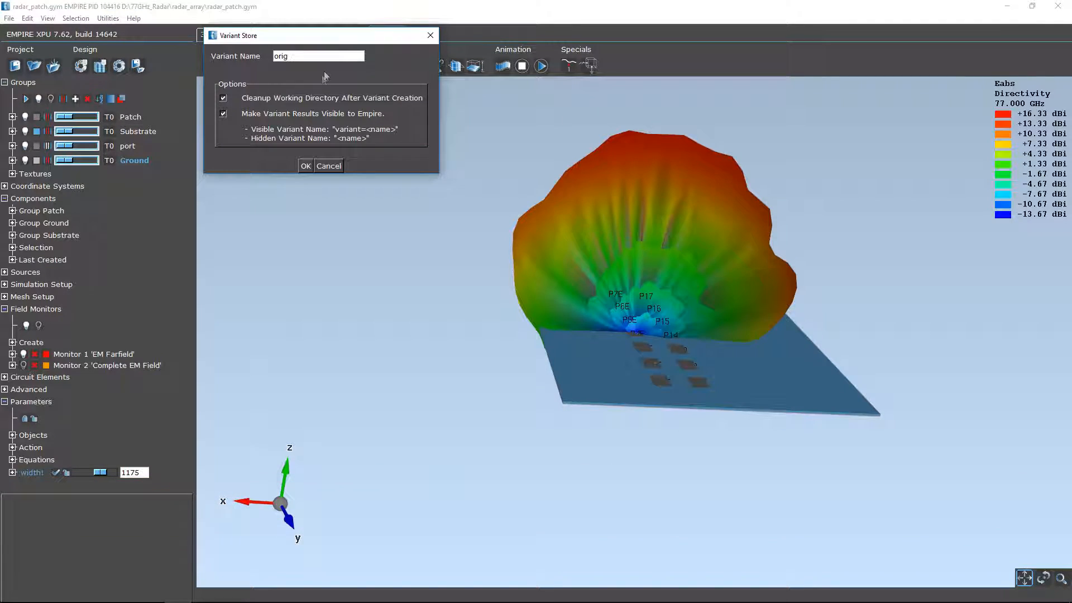
click(305, 166)
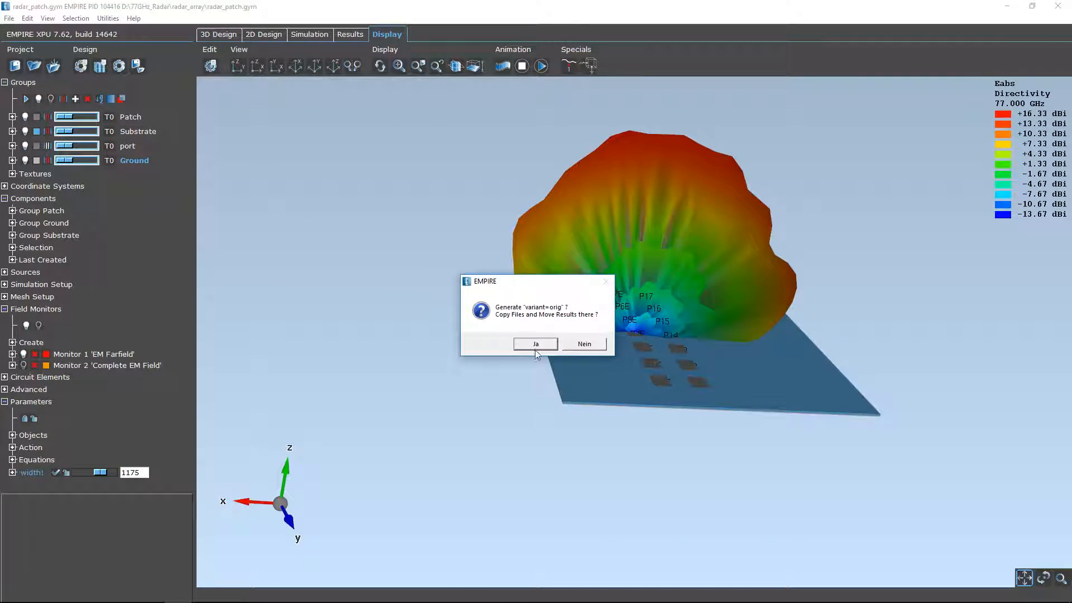
click(536, 345)
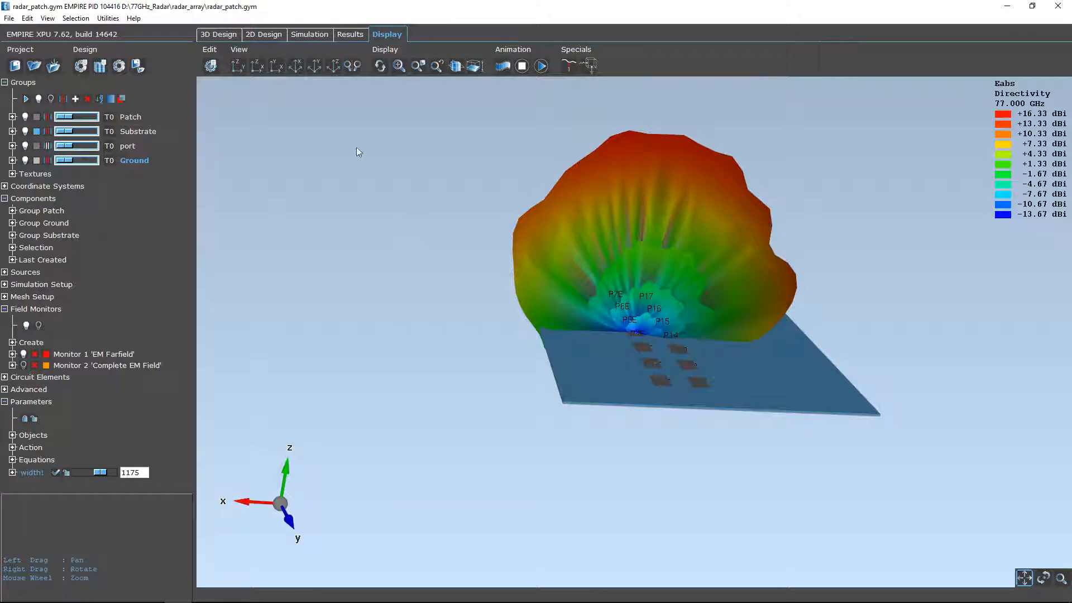
Calculate tapered excitation amplitudes for all array ports with the equation exp(-((iy-3)/3.6)**2) and apply them.
click(226, 33)
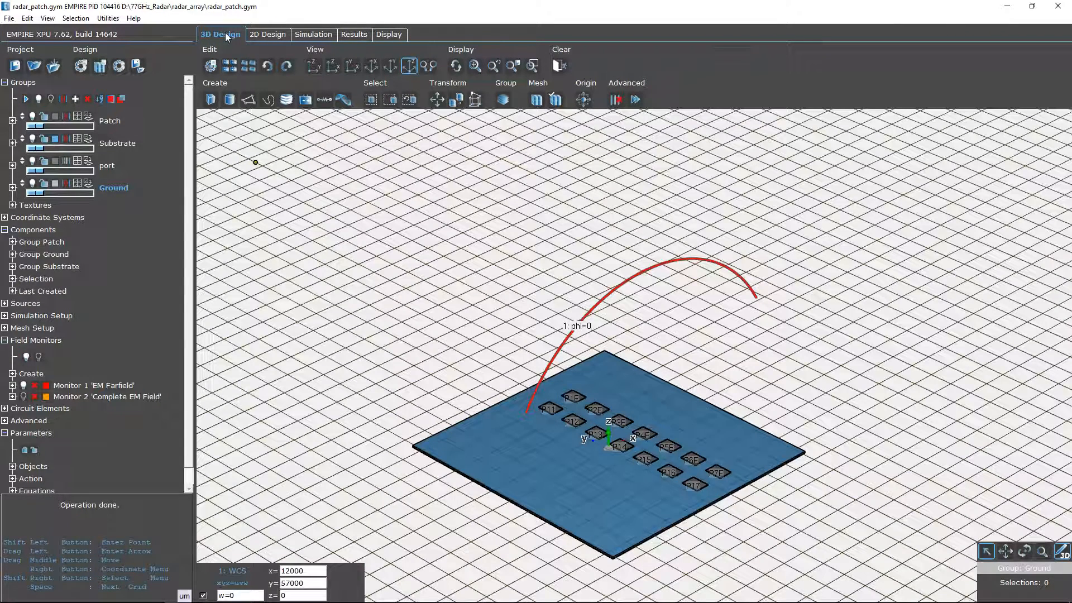
click(234, 66)
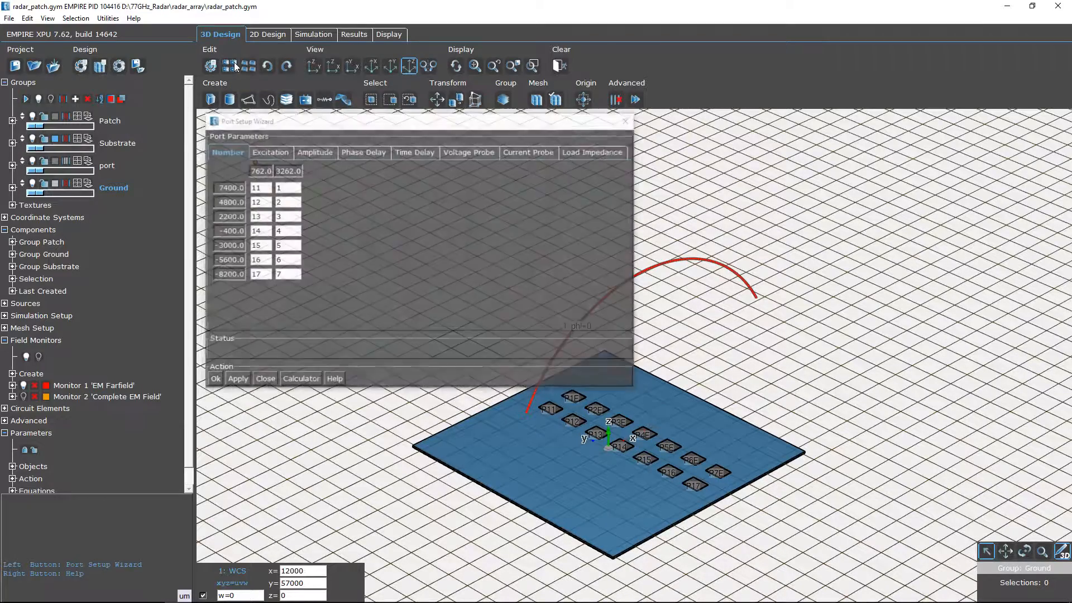
click(313, 151)
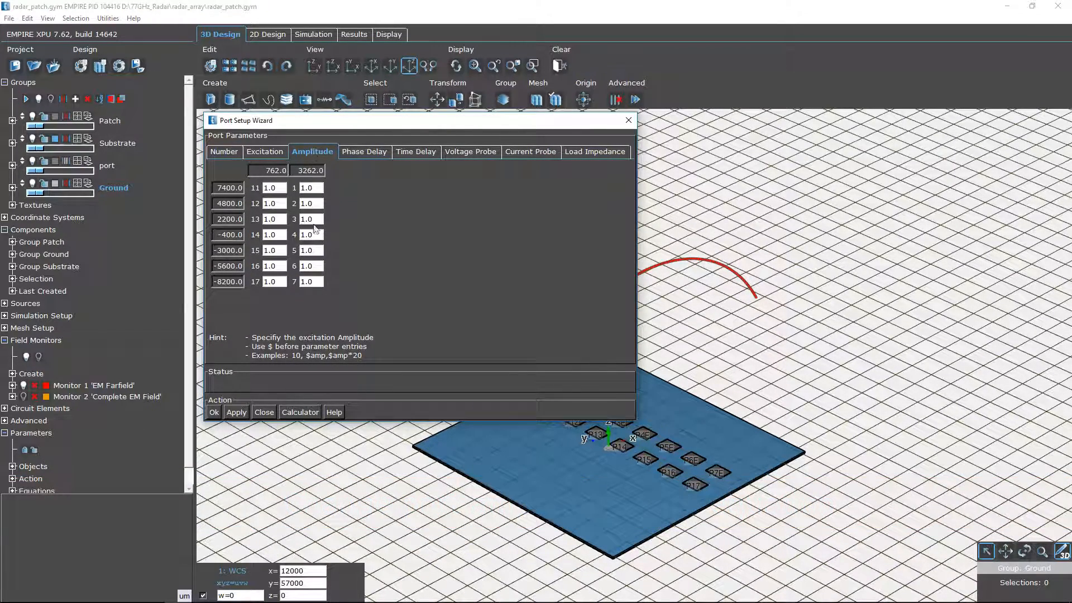
click(300, 412)
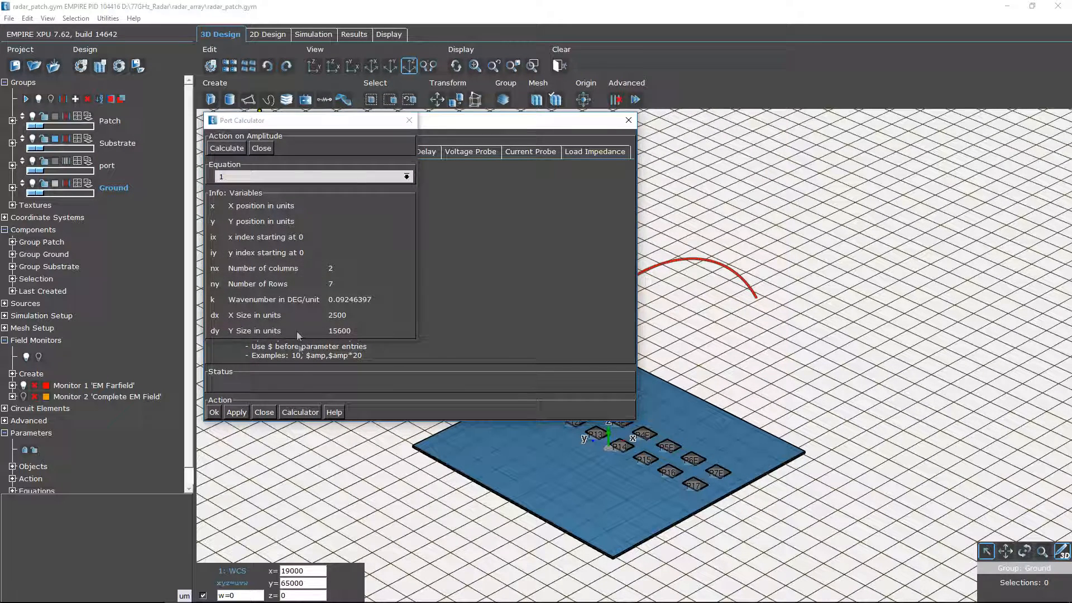
click(269, 178)
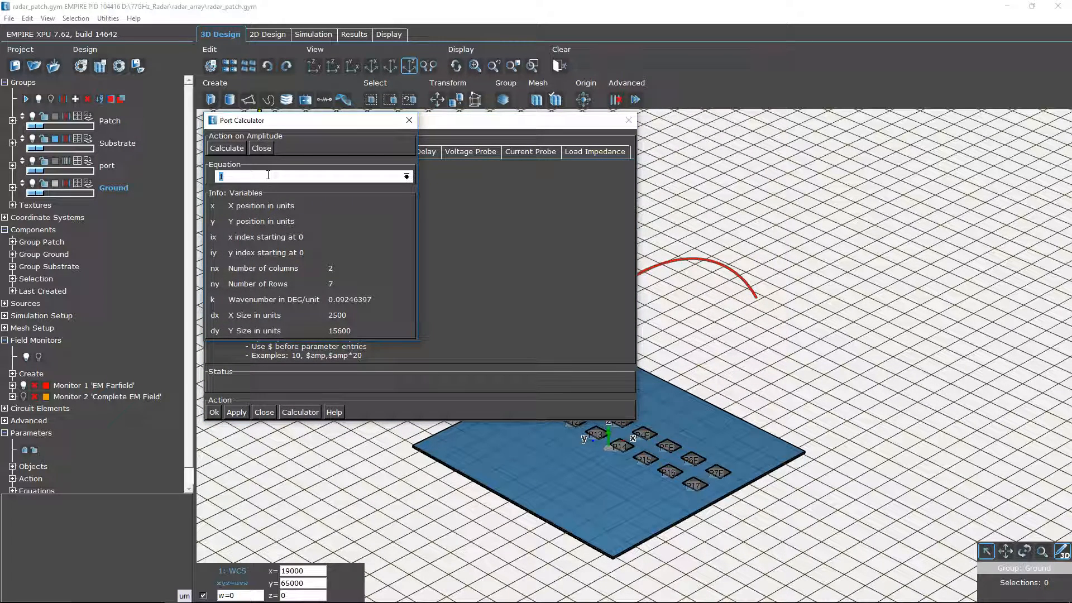
text(exp(-((iy-3)/3.6)
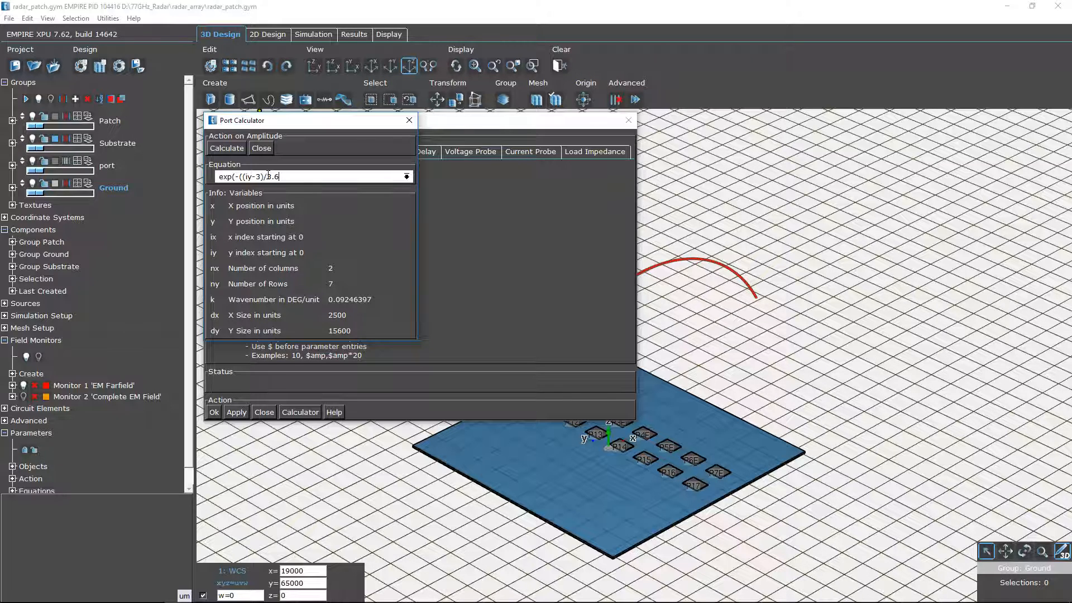
text()**2)
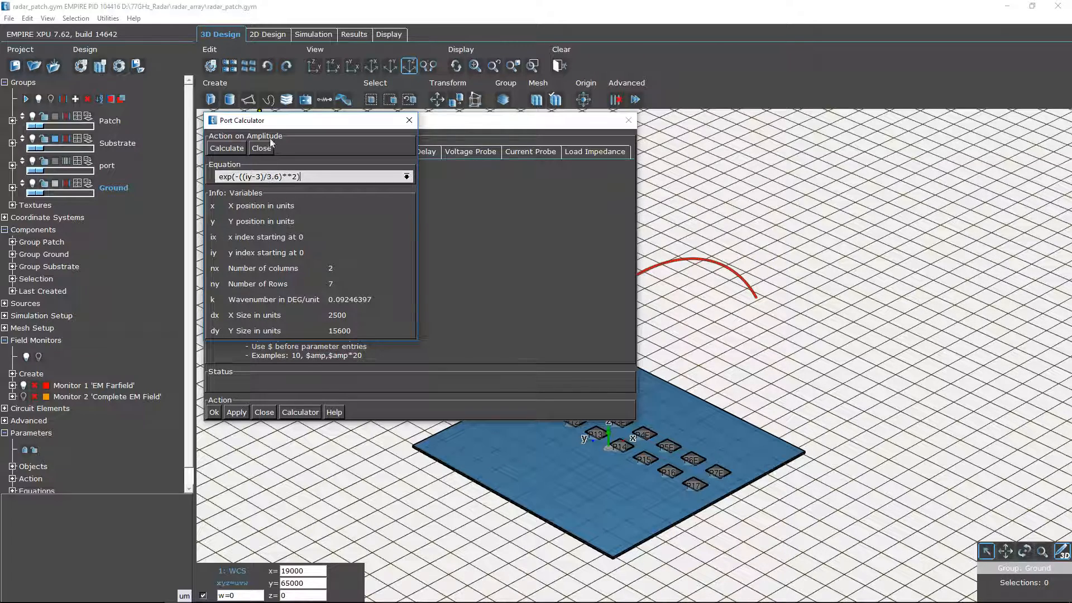
drag(275, 123, 483, 178)
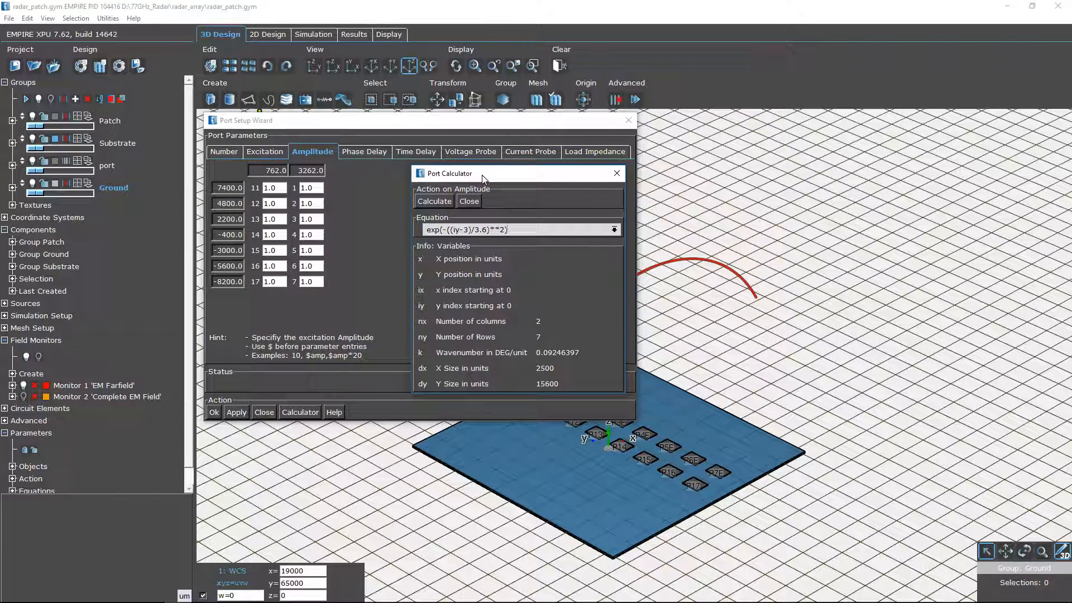
click(444, 202)
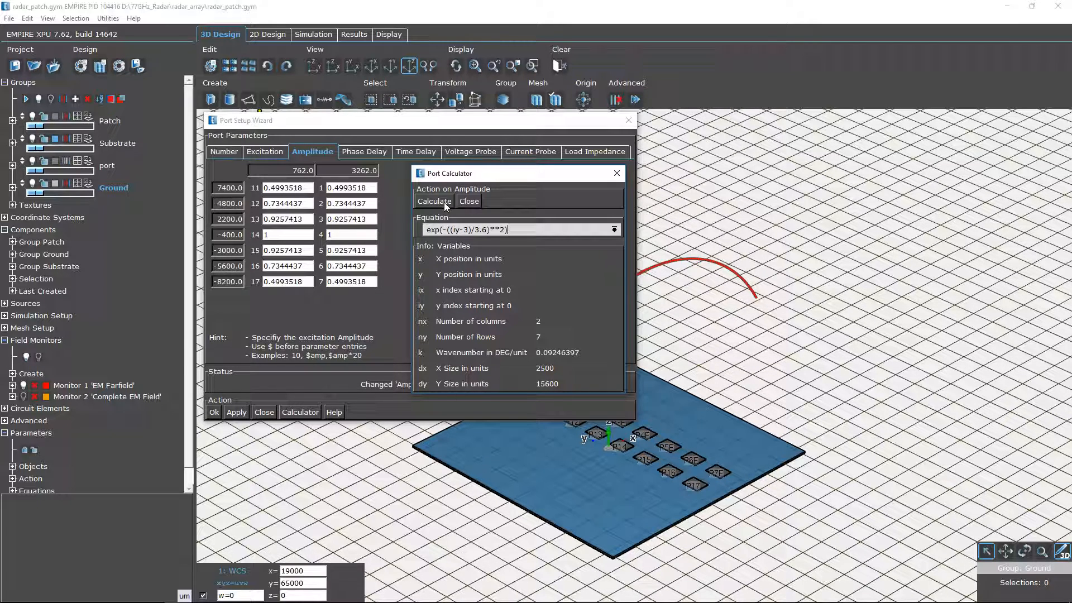
click(468, 202)
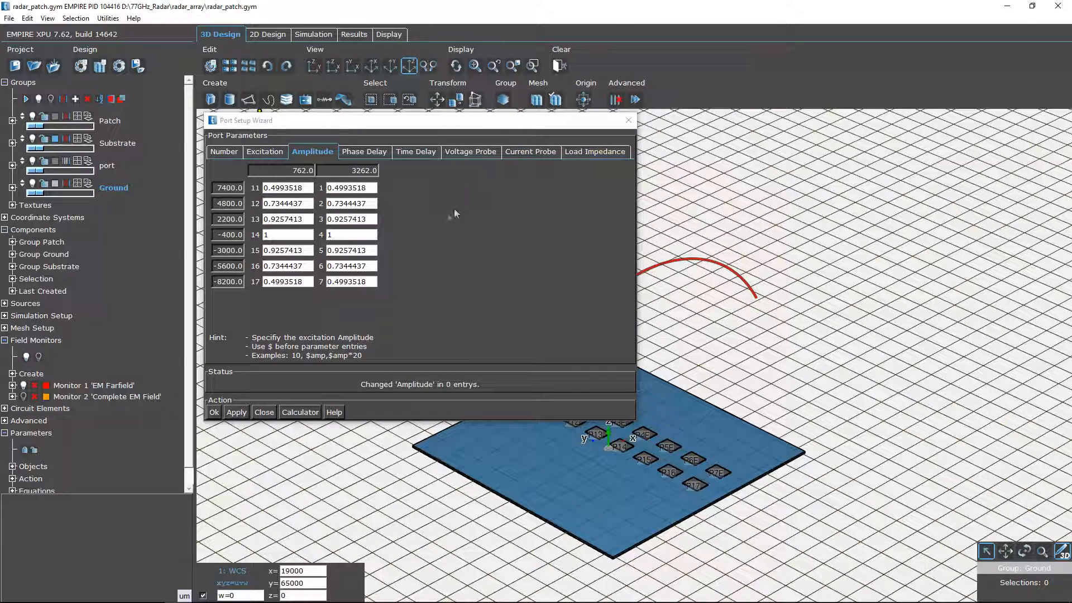
click(213, 412)
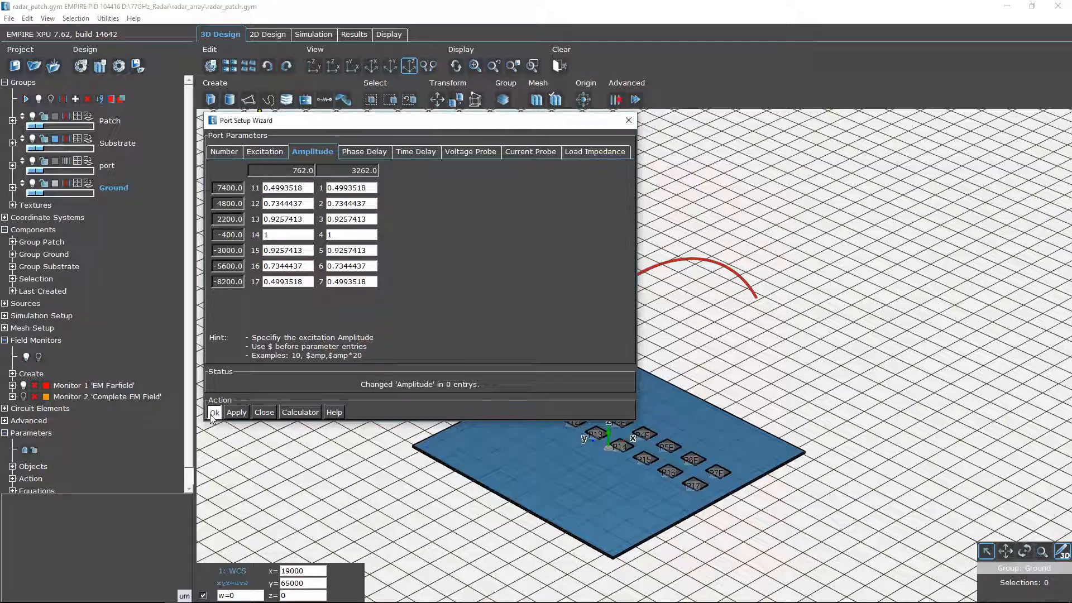
Rerun the Batch 1 simulation of sub-1 using the changed simulation file and view the job's log.
click(121, 68)
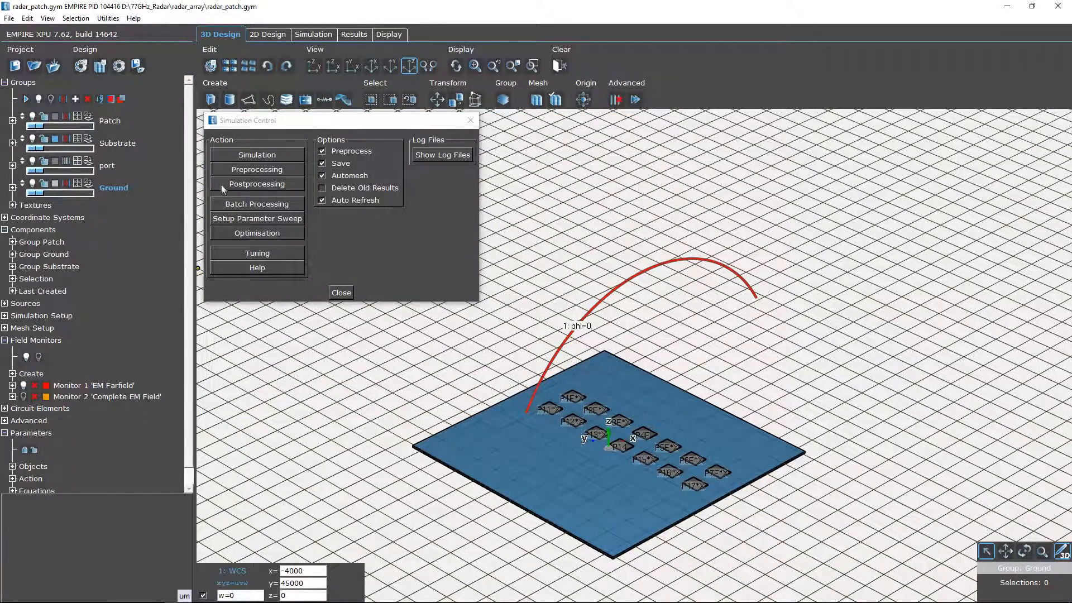
click(235, 205)
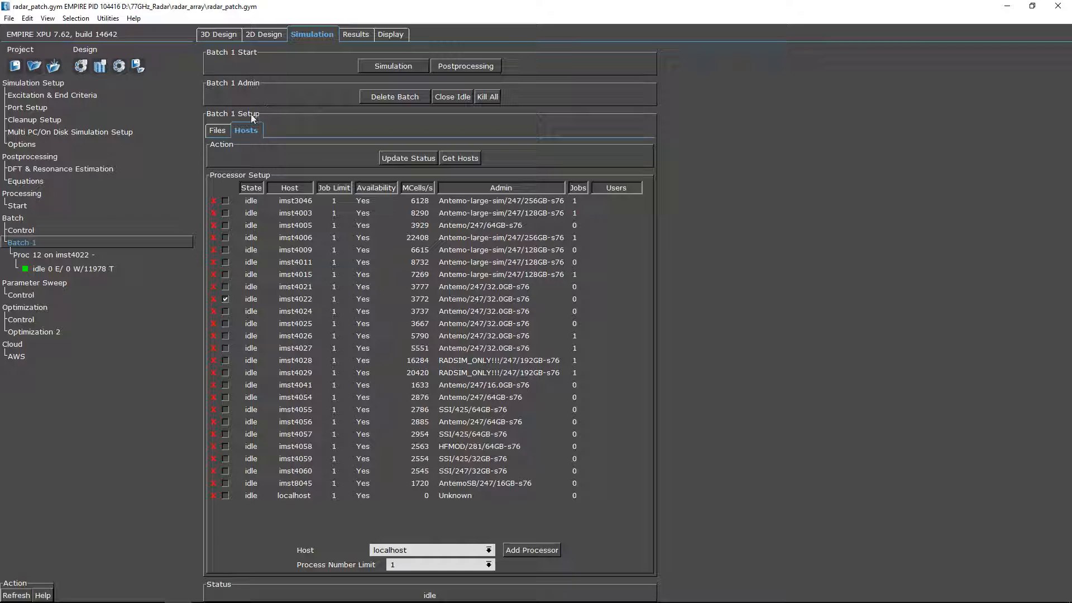
click(218, 130)
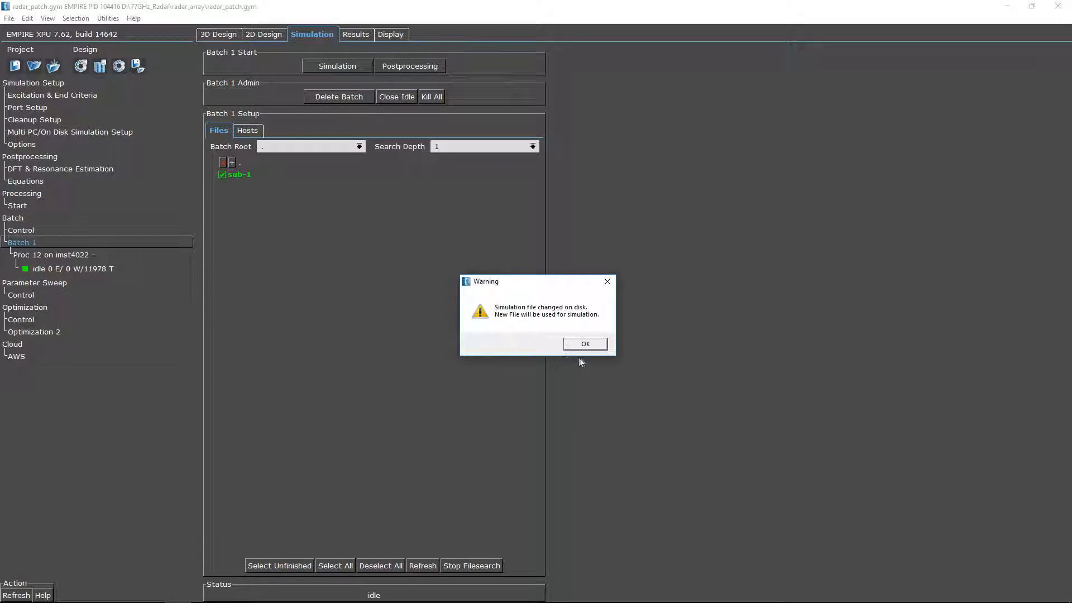
click(585, 344)
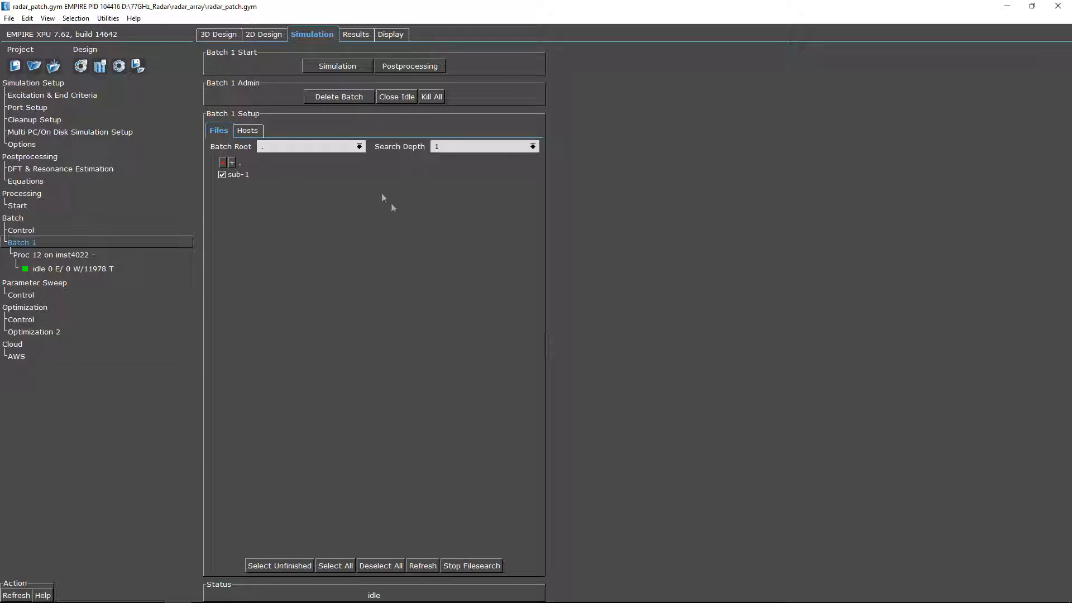
click(316, 67)
click(58, 301)
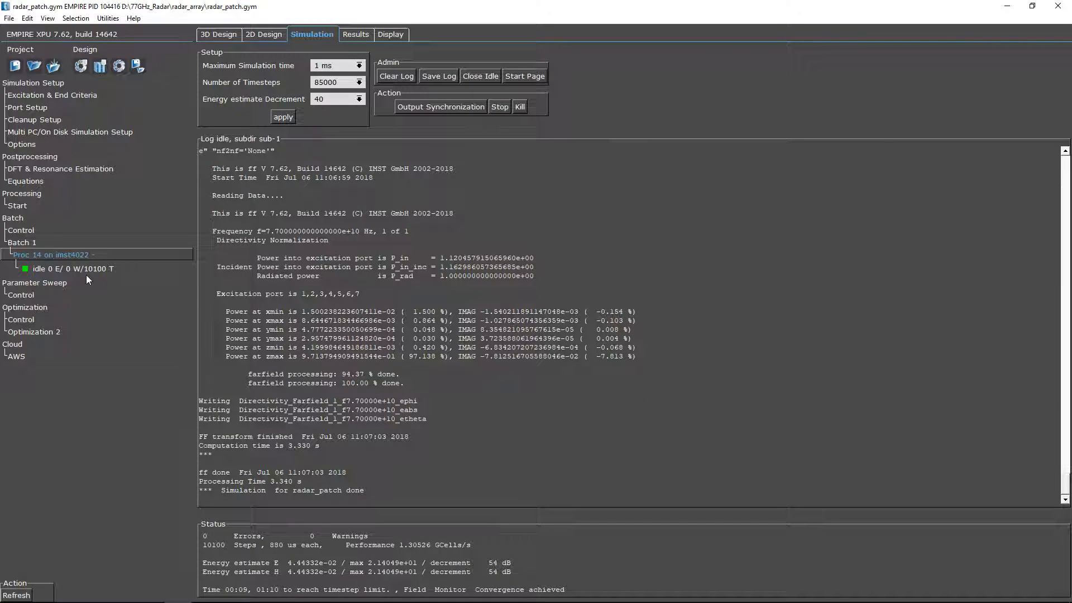
Compare the S-parameter and farfield directivity curves of the new run with those of the orig variant.
click(346, 34)
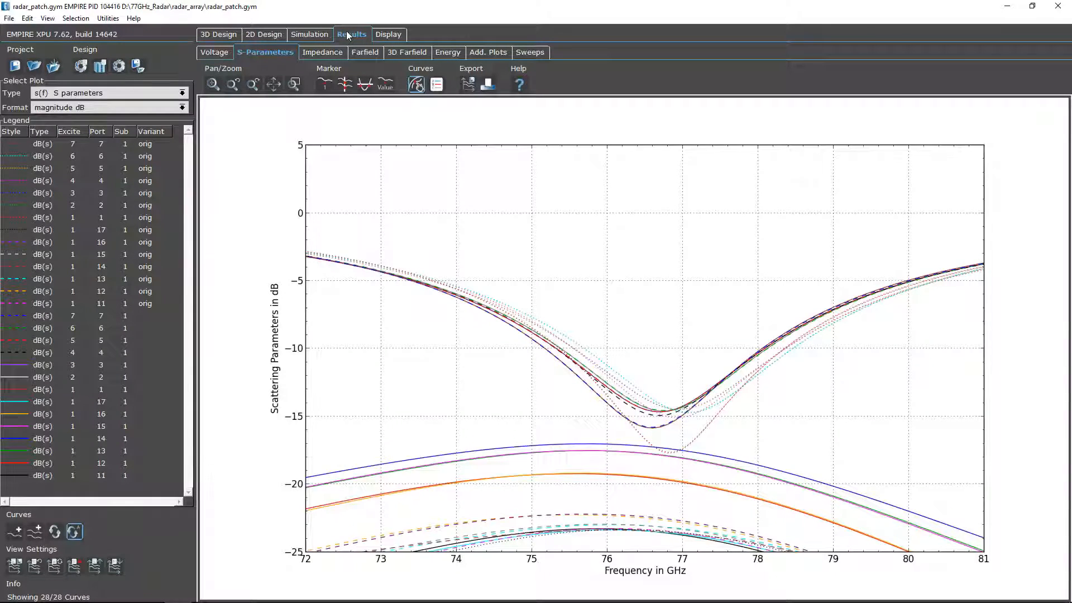
click(376, 50)
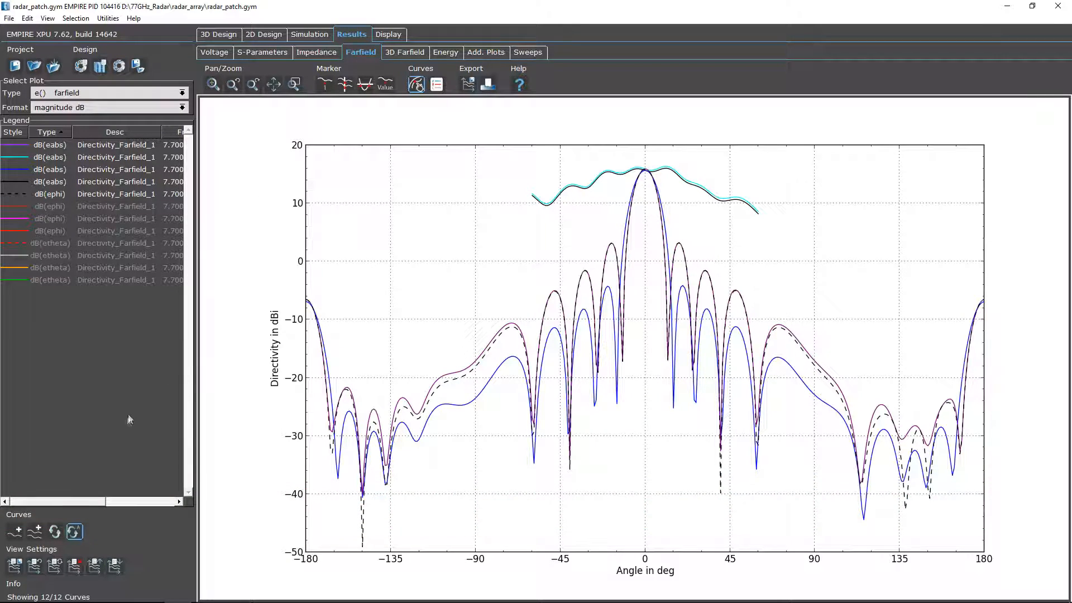
Show only the autocoloured phi=90 eabs farfield curves of sub-1 and its orig variant, and inspect the 3D farfield pattern from another angle.
drag(92, 503, 153, 505)
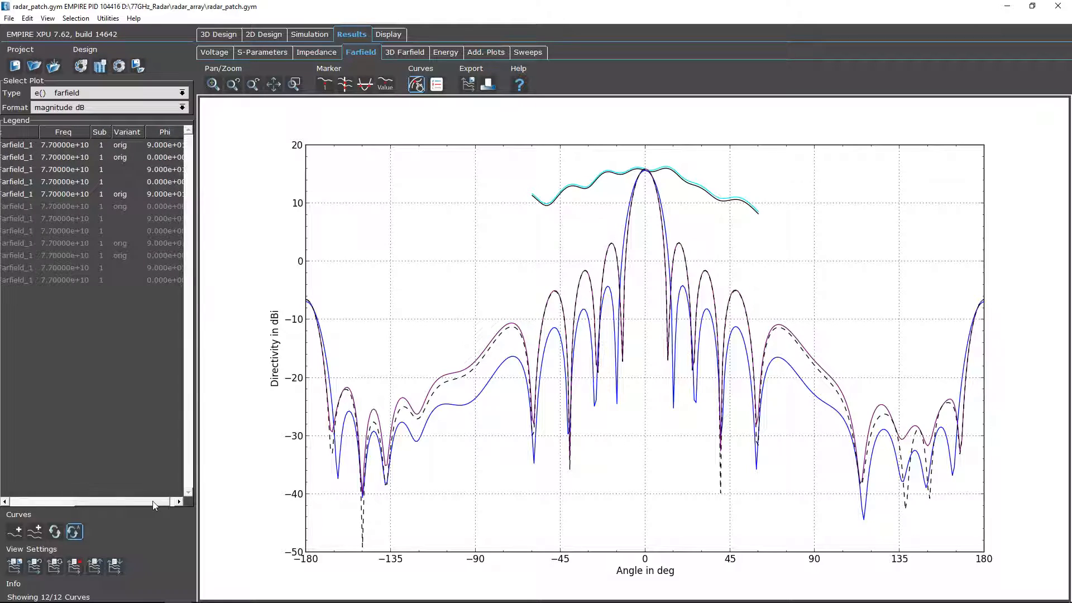
click(157, 168)
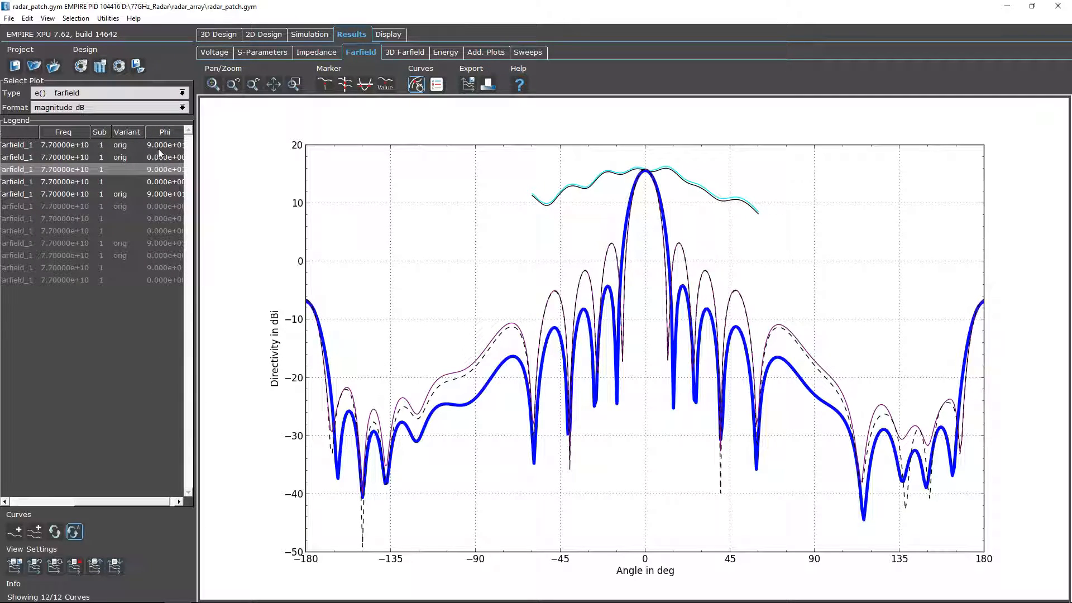
ctrl+click(159, 148)
right_click(159, 148)
click(171, 152)
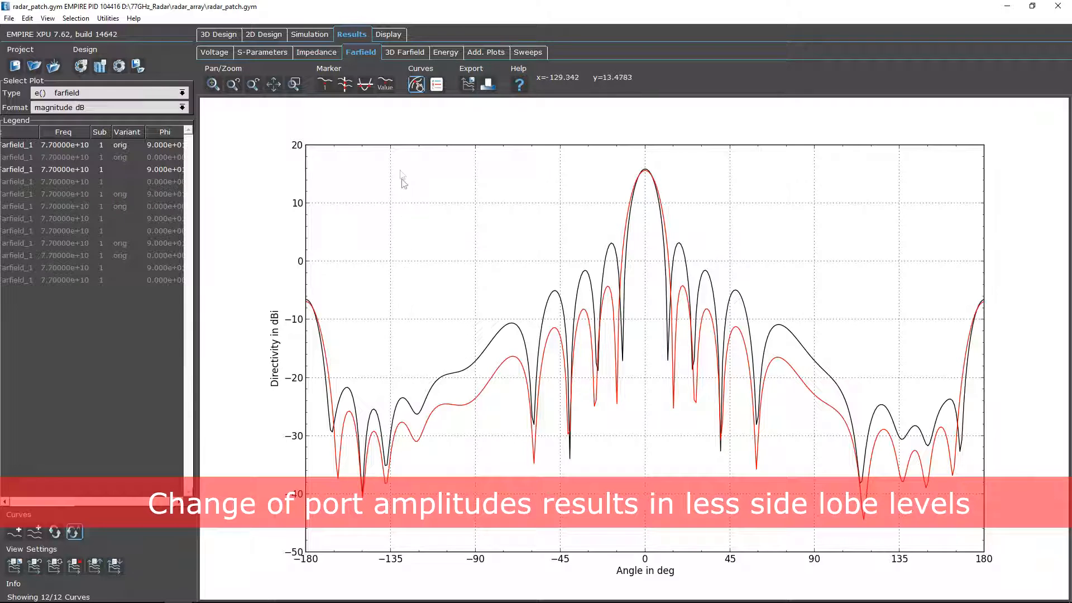
click(394, 35)
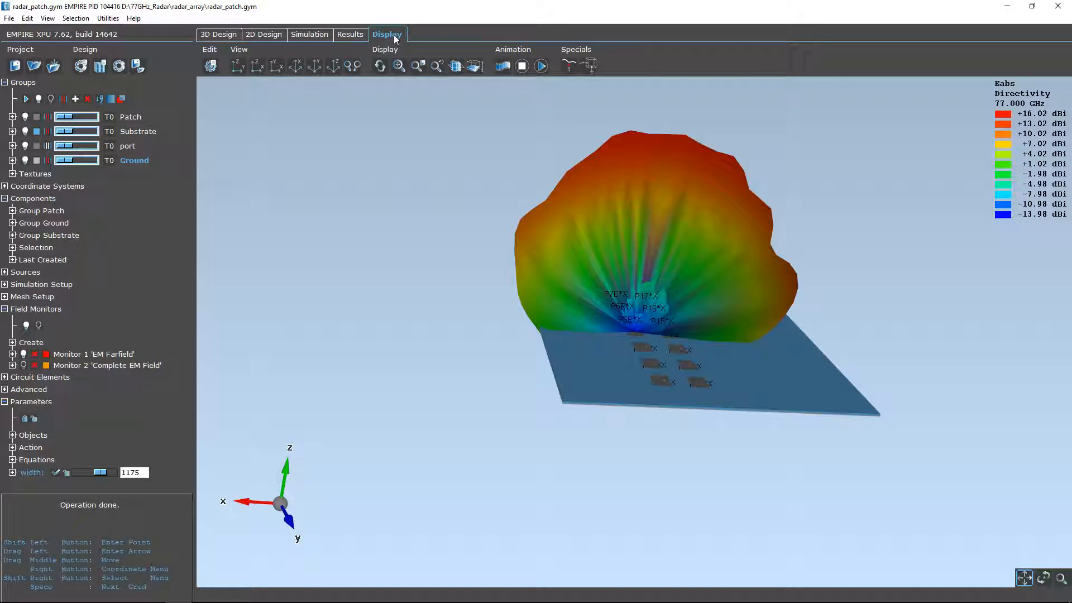
right_drag(628, 344, 373, 318)
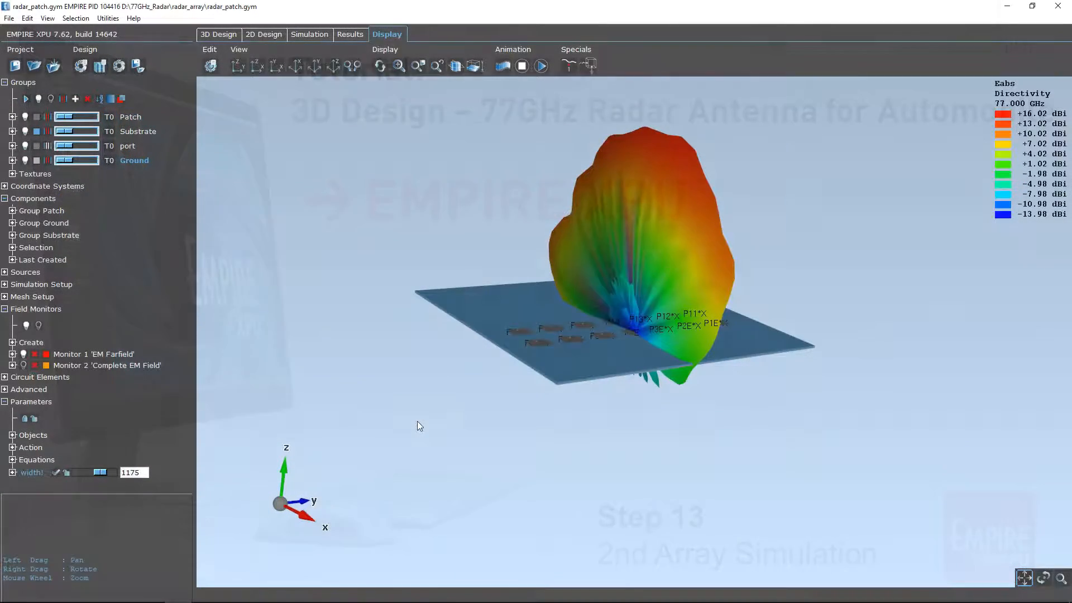
Switch off excitation for all ports in the Port Setup Wizard and excite only ports 11 to 17 of the left array.
click(220, 34)
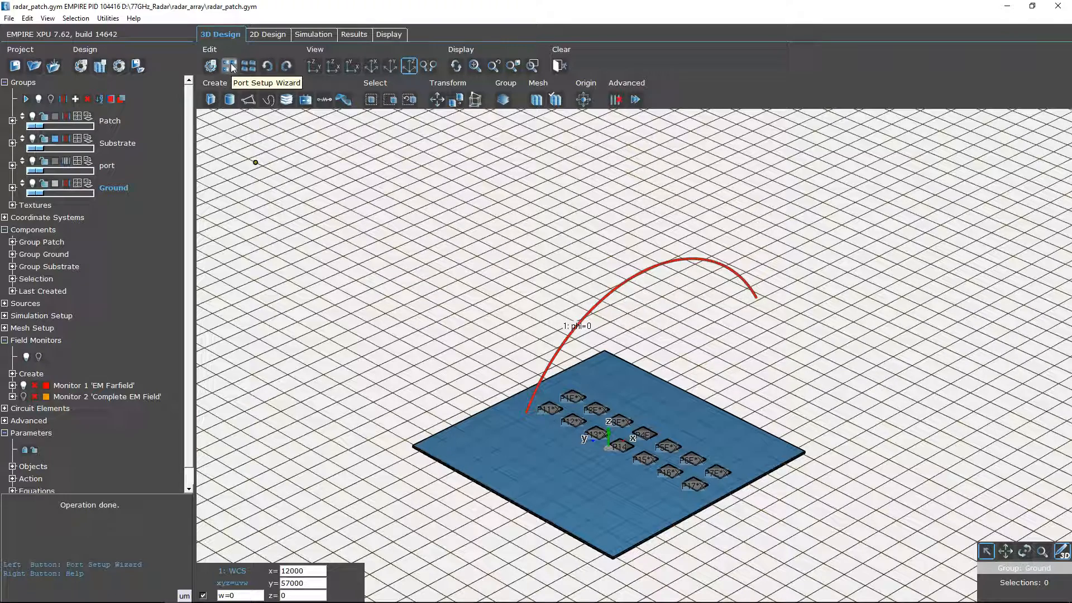
click(230, 65)
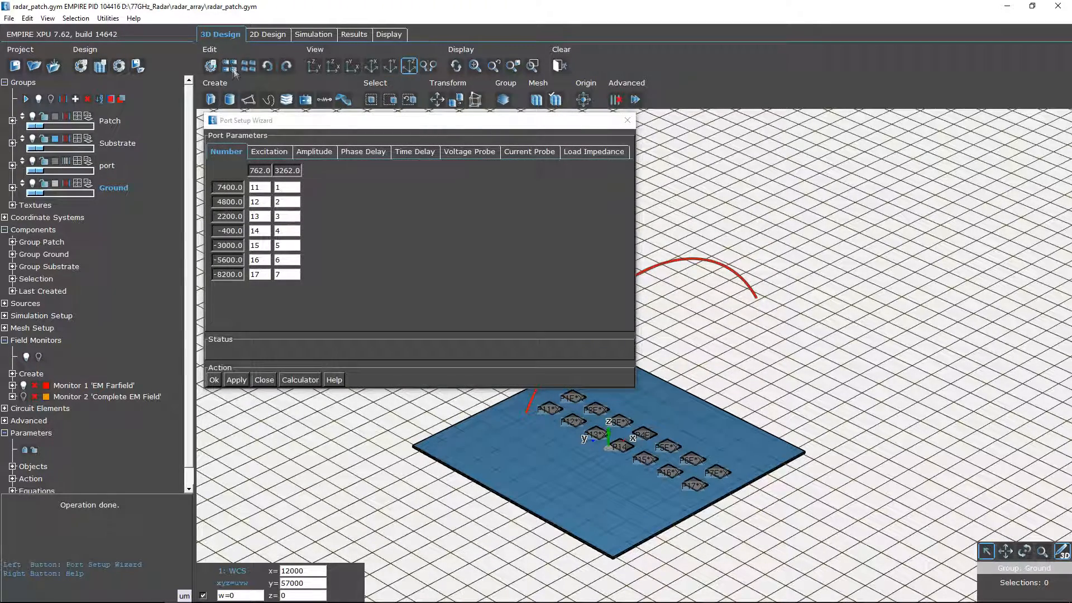
click(270, 152)
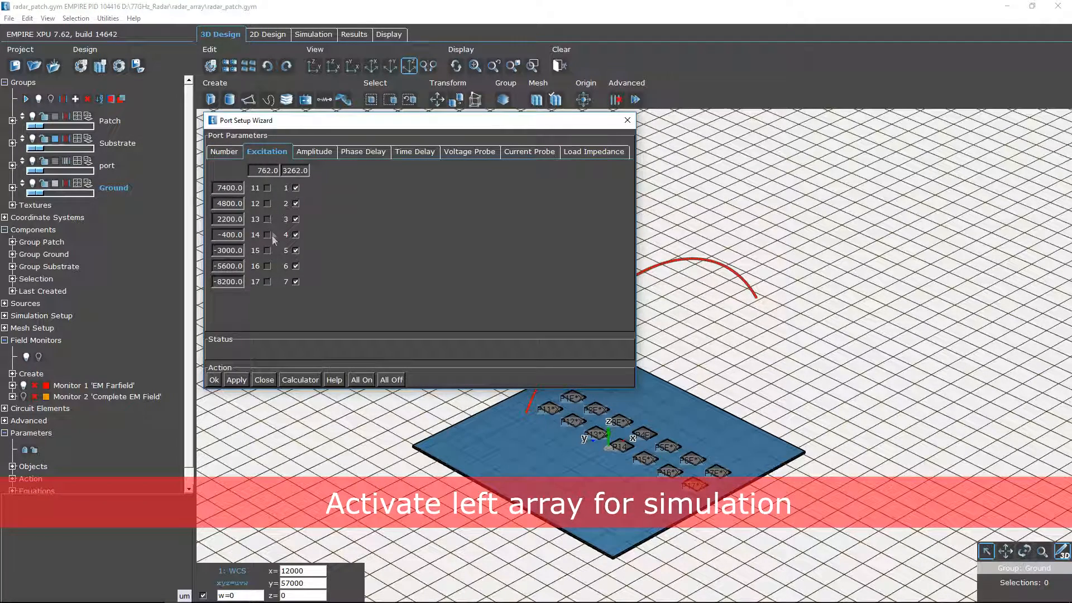
click(391, 379)
click(267, 234)
click(267, 250)
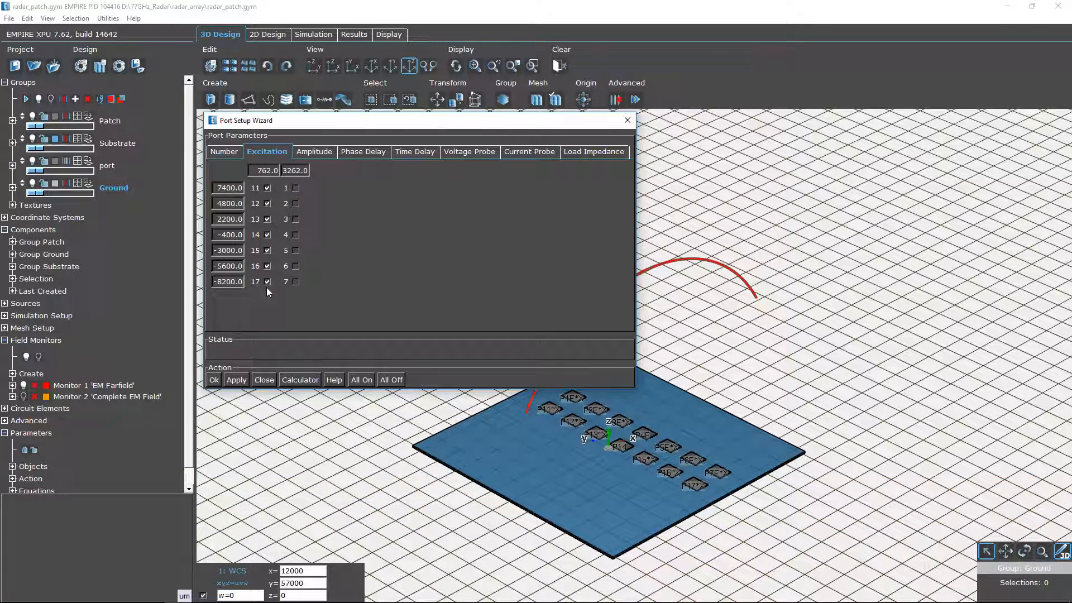
click(214, 380)
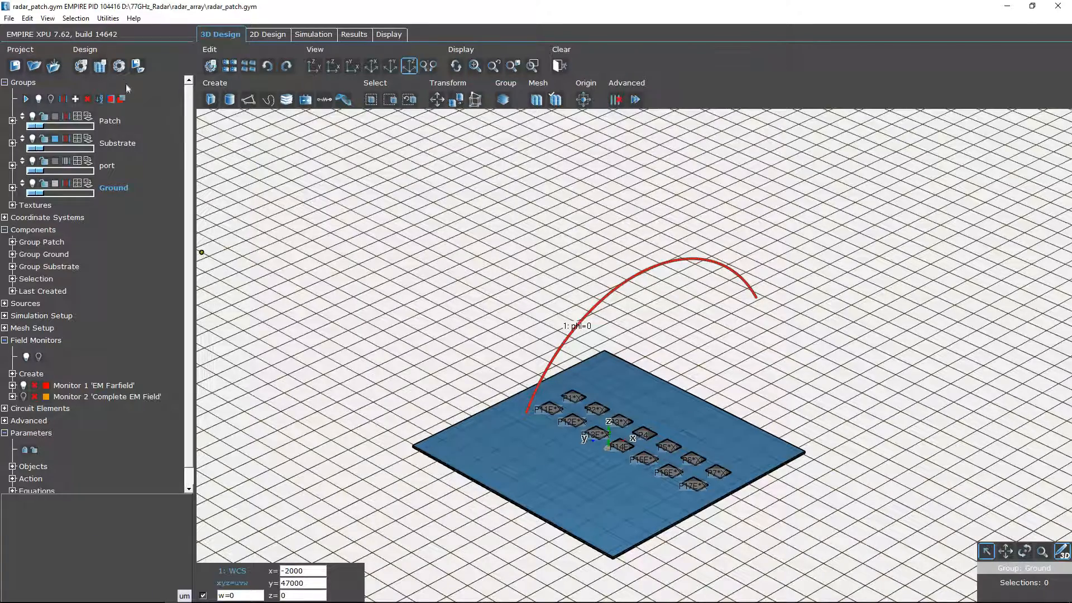
Run the Batch 1 simulation for sub-11 only, on host imst4022, and view the job's log.
click(119, 65)
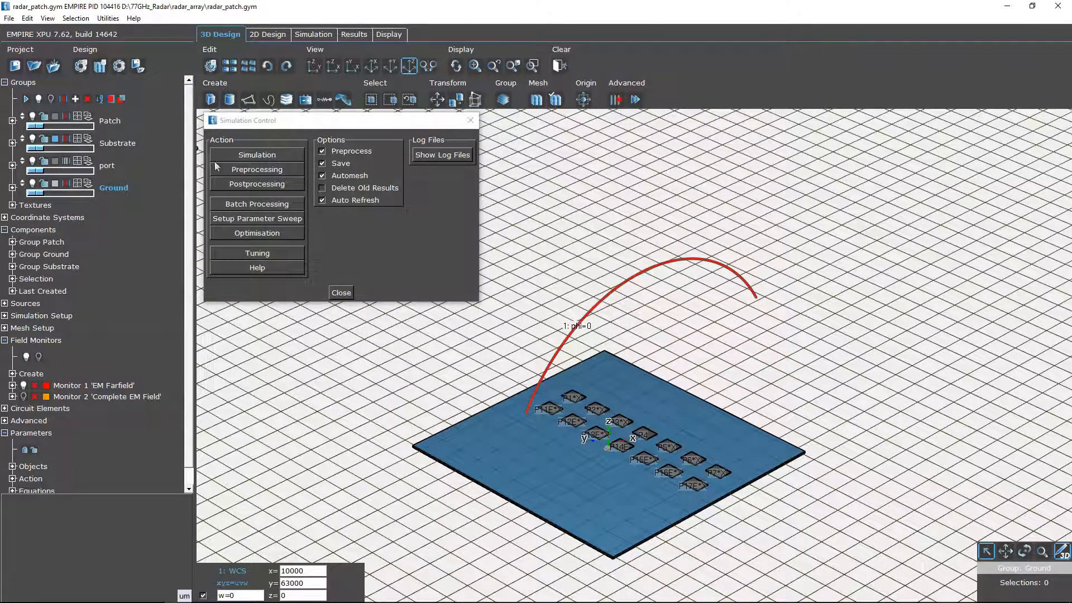
click(245, 208)
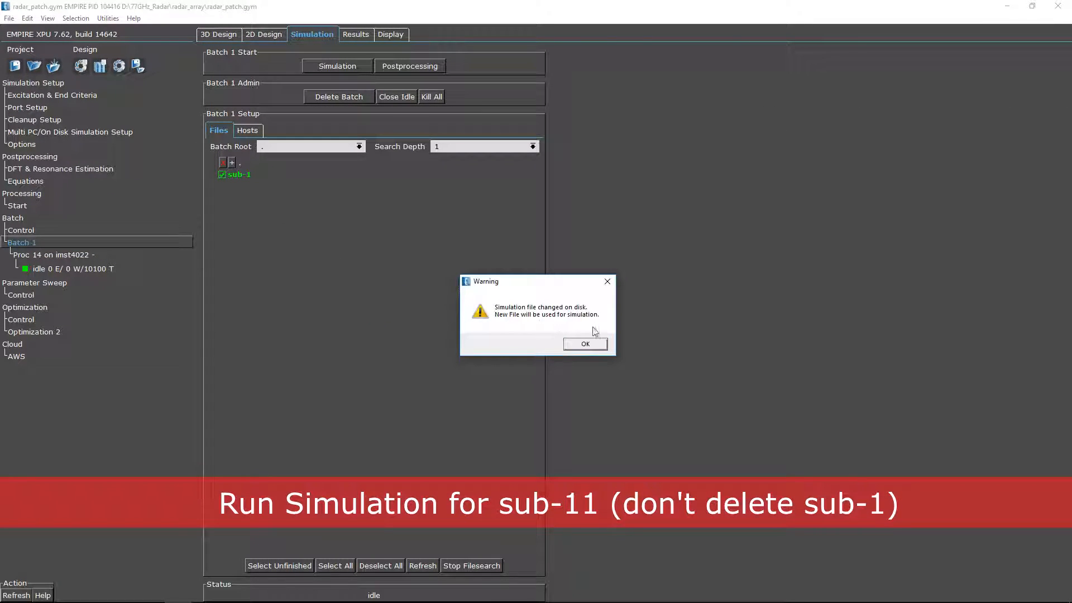
click(583, 345)
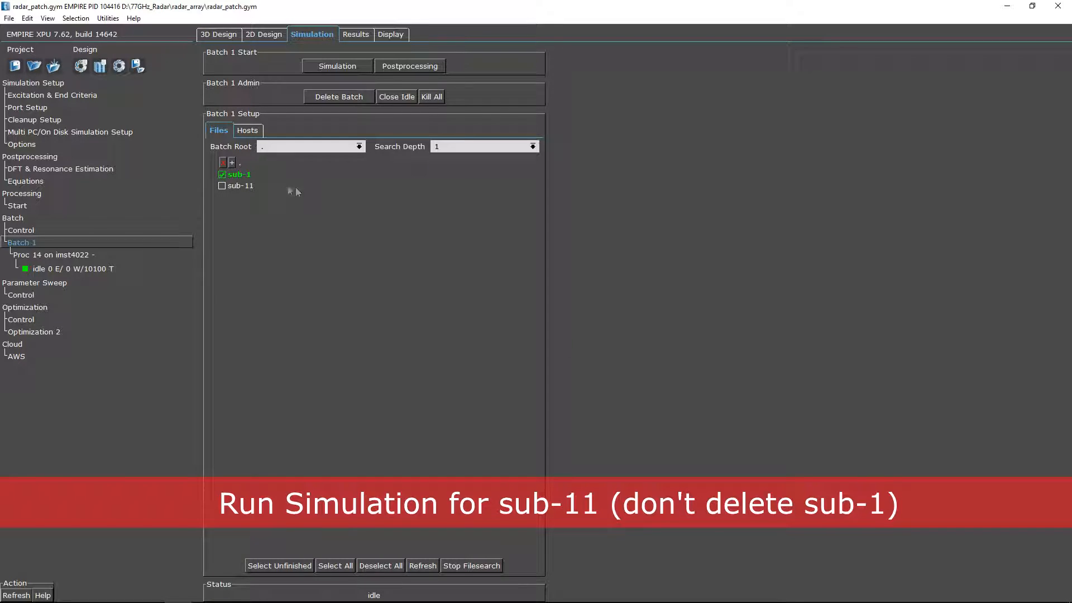
click(222, 185)
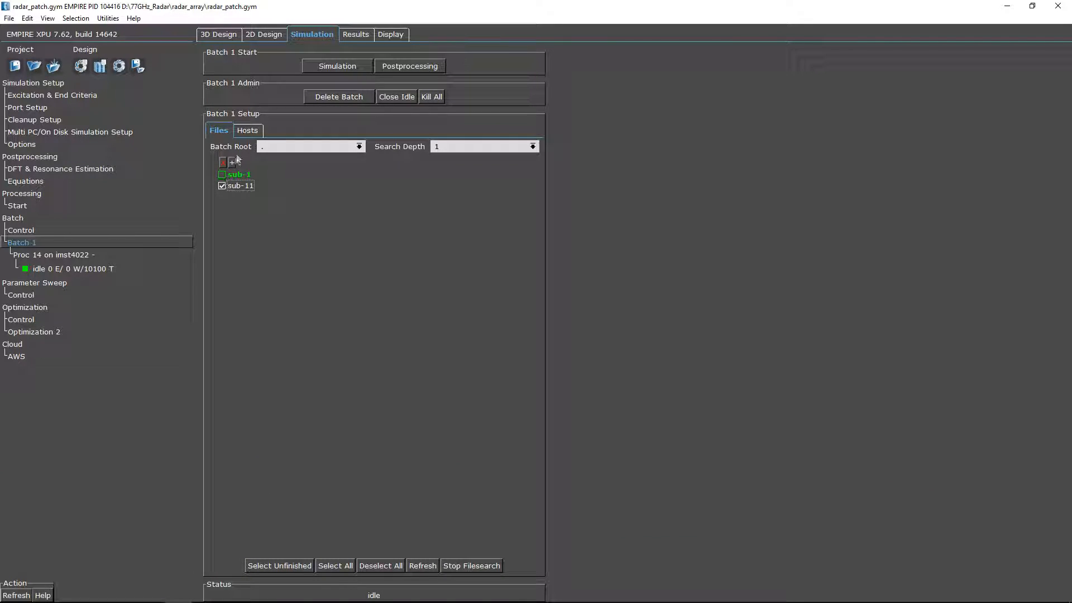
click(247, 130)
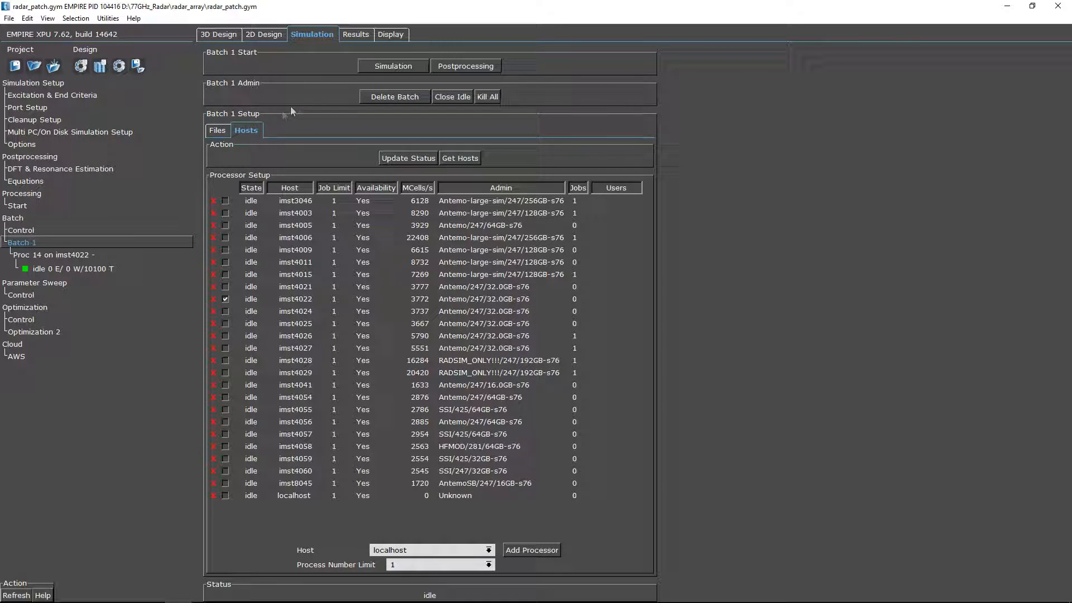
click(419, 65)
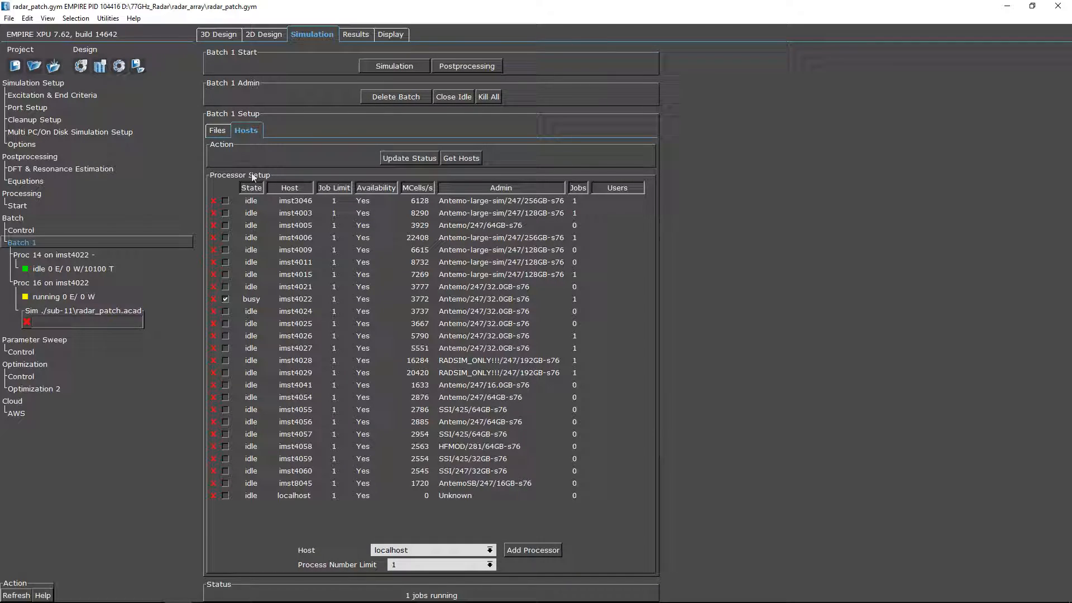
click(85, 284)
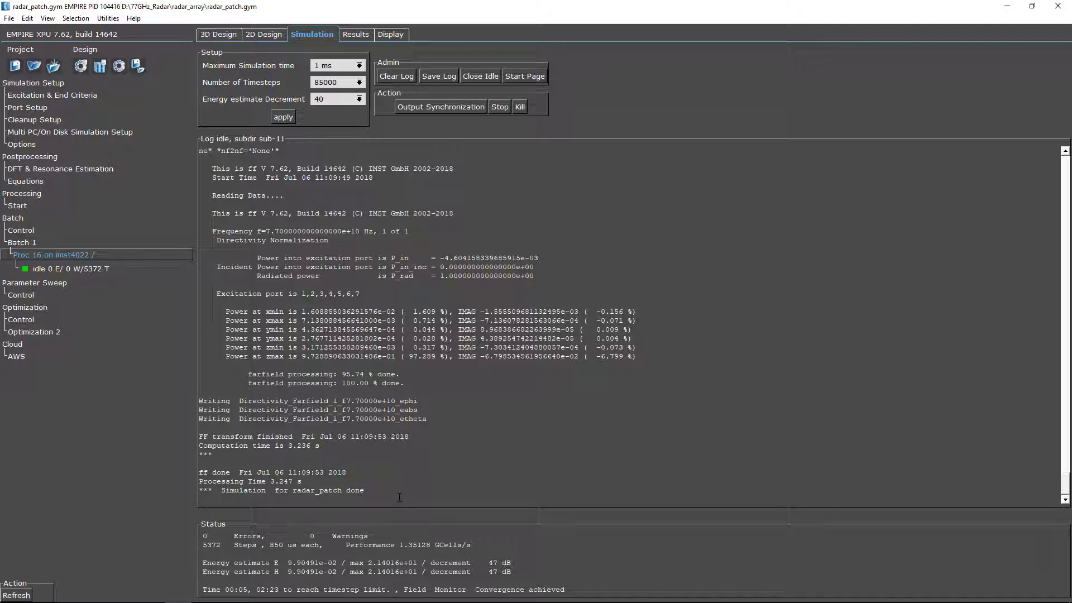
Display the farfield results including sub-11 and hide the single-value columns in the curve legend.
click(355, 34)
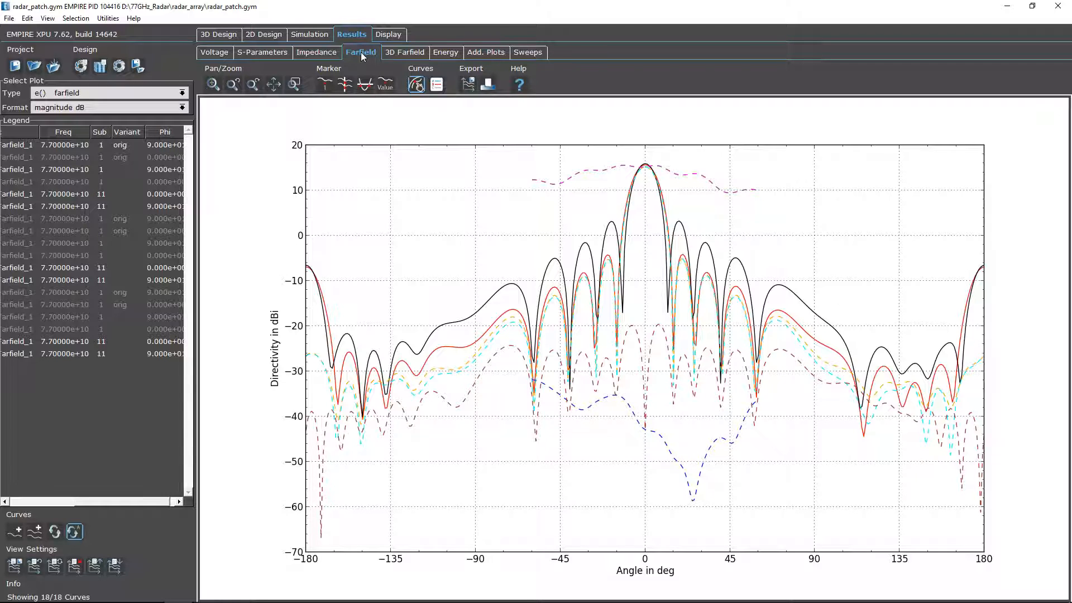
right_click(73, 134)
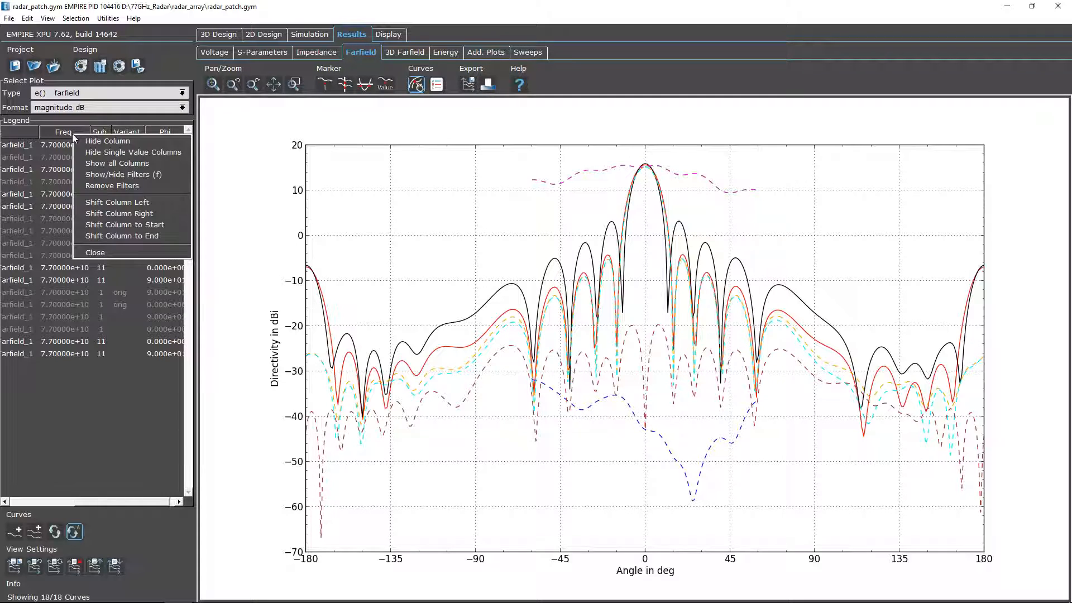
click(97, 152)
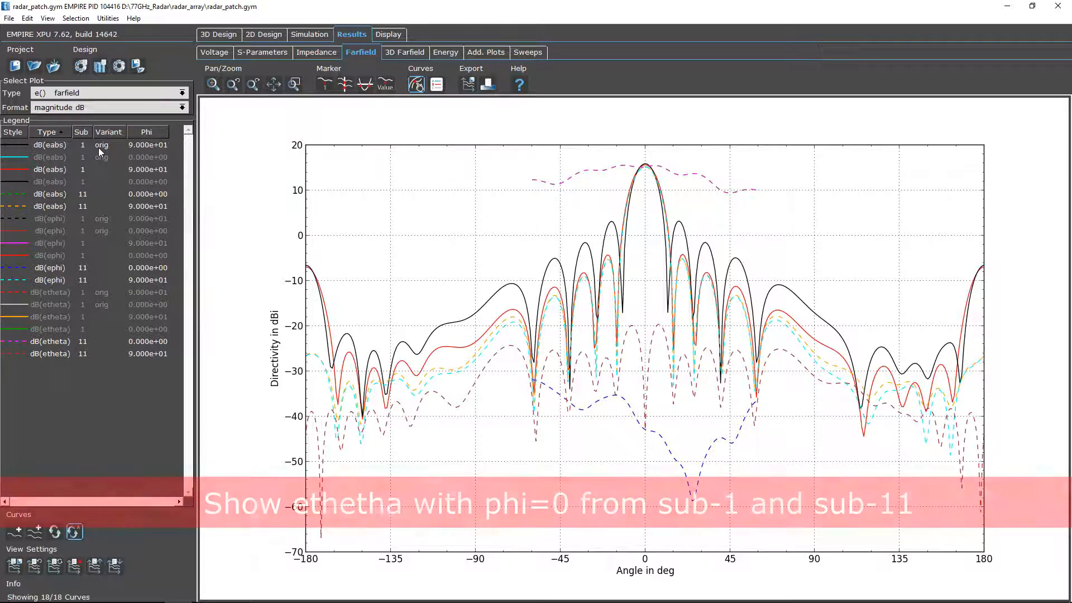
Show only the etheta curves with phi=0 from sub-1 and sub-11, and autoscale the plot axes.
click(49, 341)
ctrl+click(49, 329)
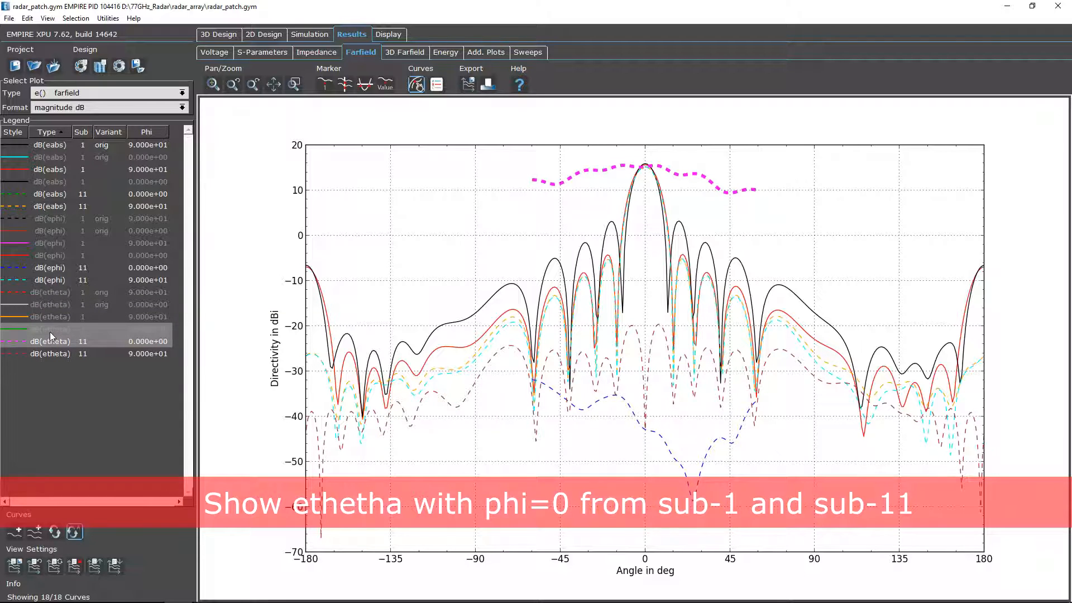
right_click(51, 329)
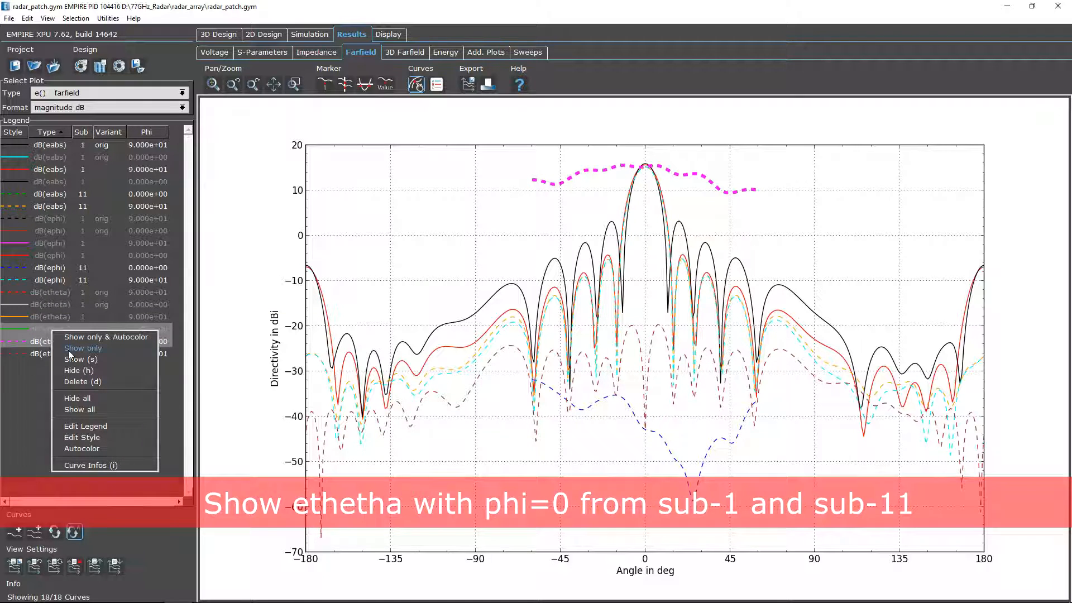
click(69, 350)
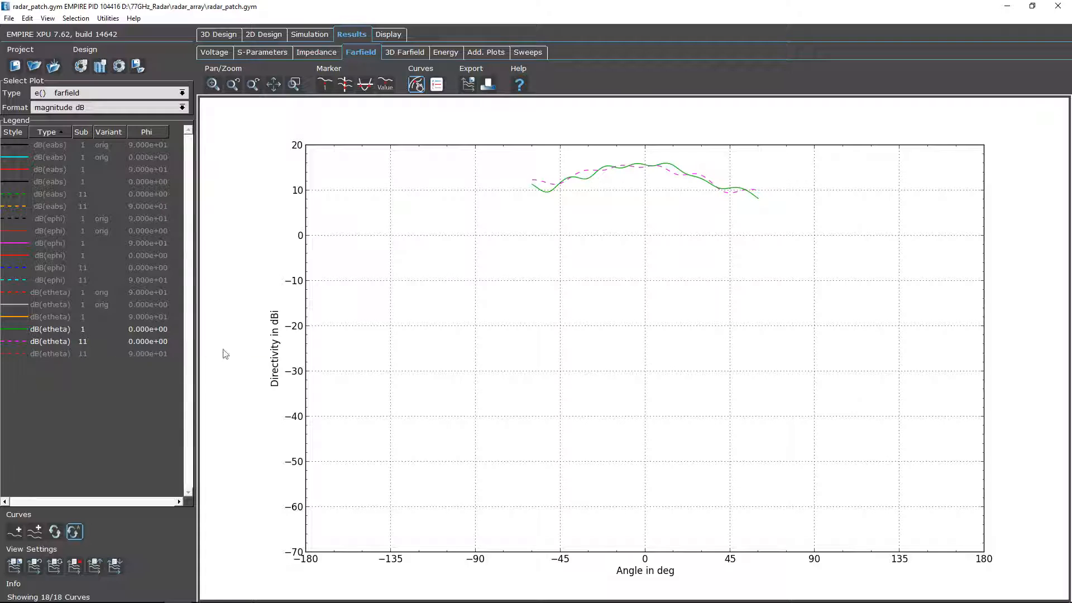
right_click(480, 317)
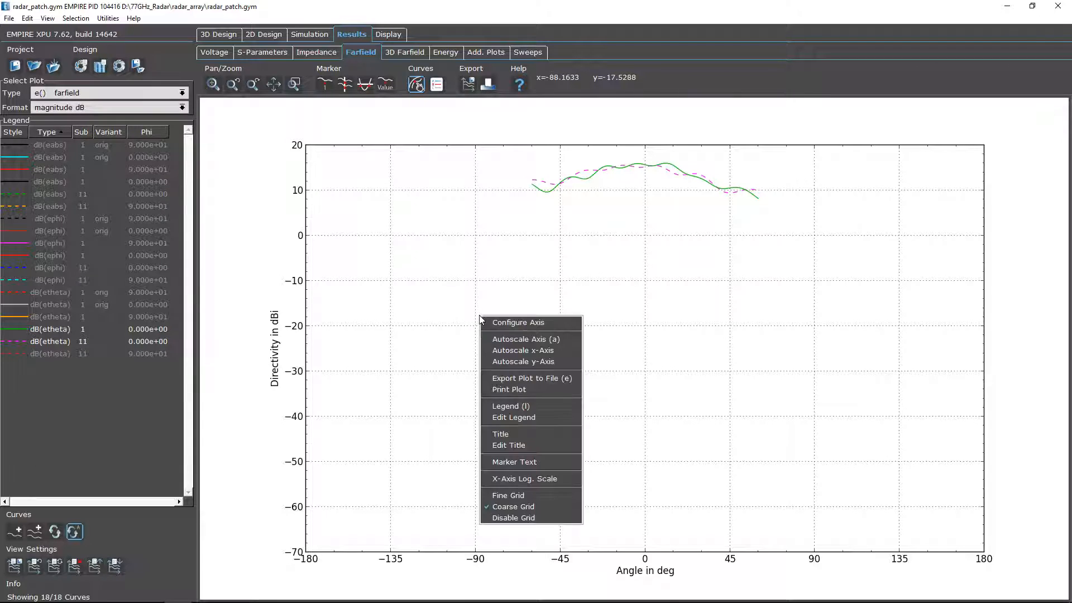
click(500, 343)
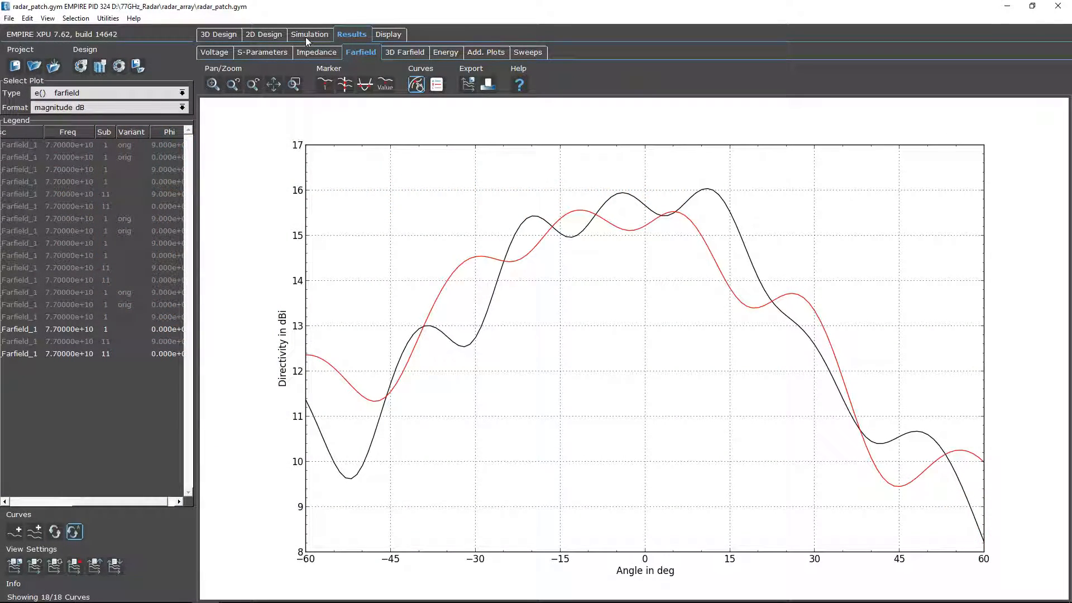
Add a File Copy equation under sub-11 USERDEF with destination ff1 and term ../sub-1/Directivity_Farfield_1_f7.70000e+10_p0.000e+00_etheta.
click(306, 34)
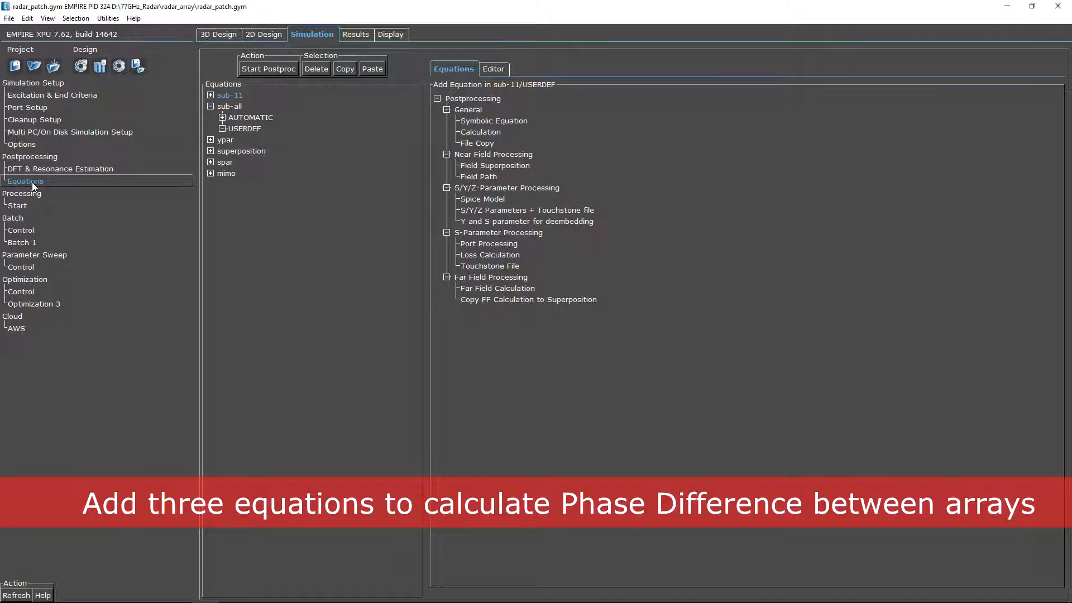
click(210, 95)
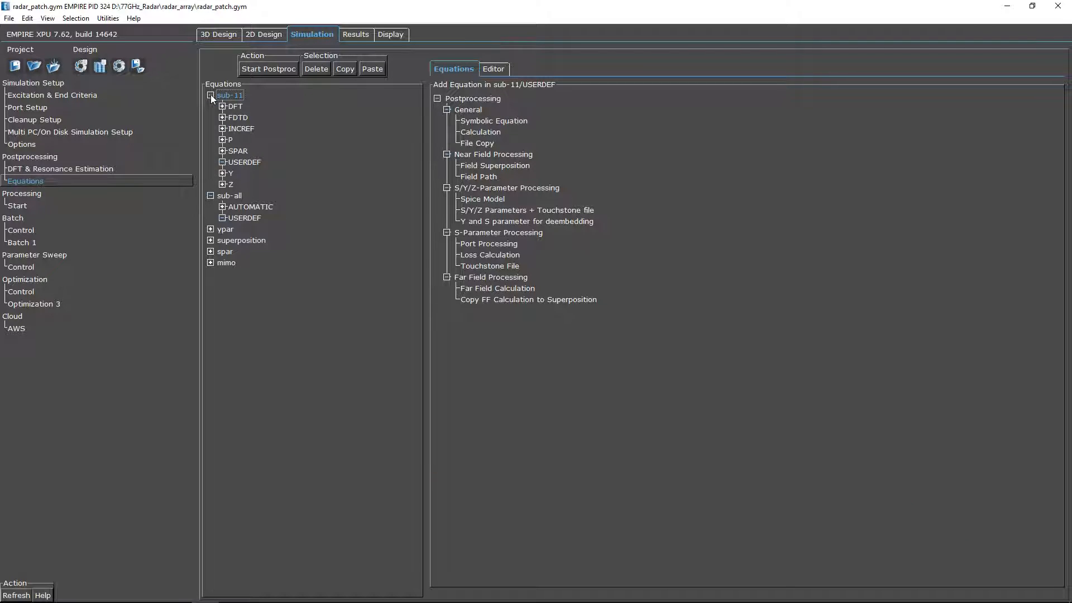
click(243, 163)
double_click(481, 144)
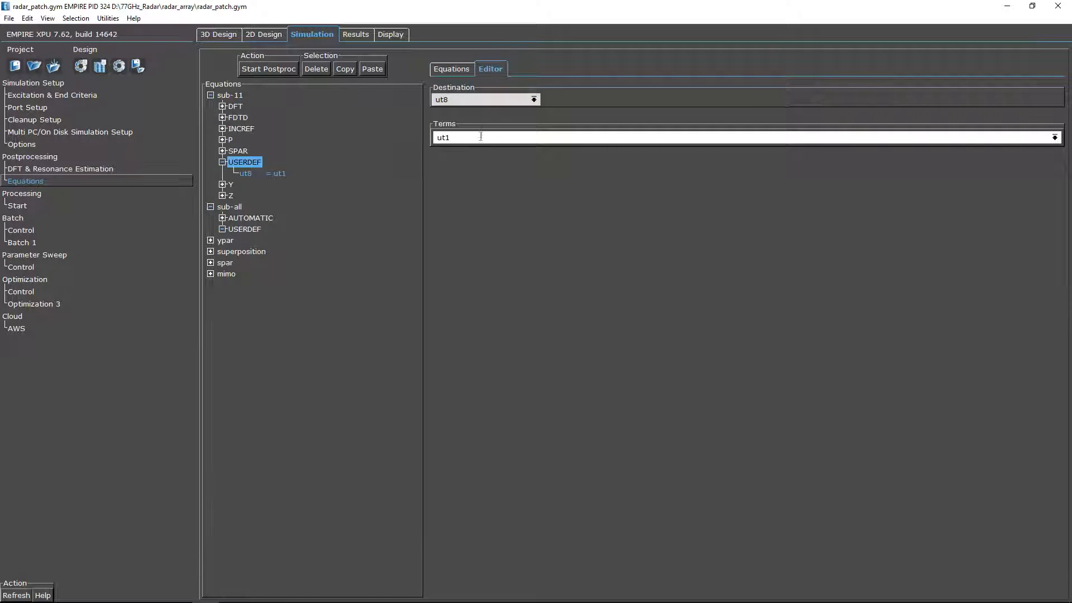
click(482, 100)
double_click(482, 102)
text(ff1)
double_click(469, 138)
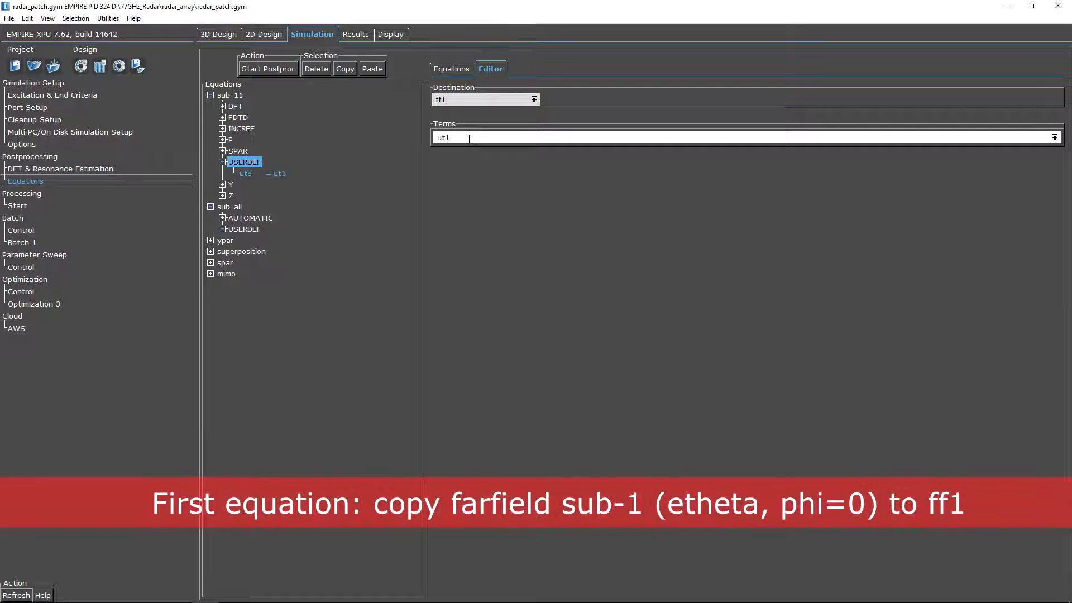
text(../sub-1/Directivity_Farfield_1_f7.70000e+10_p0.000e+00_etheta)
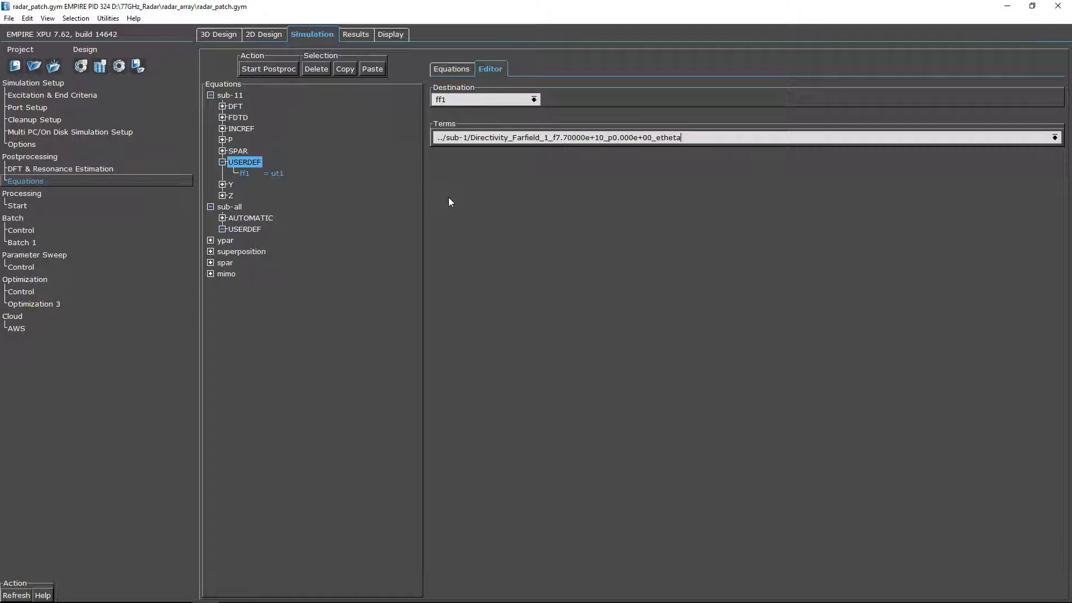
Add a second File Copy equation under sub-11 USERDEF with destination ff11 and term ../sub-11/Directivity_Farfield_1_f7.70000e+10_p0.000e+00_etheta.
click(251, 163)
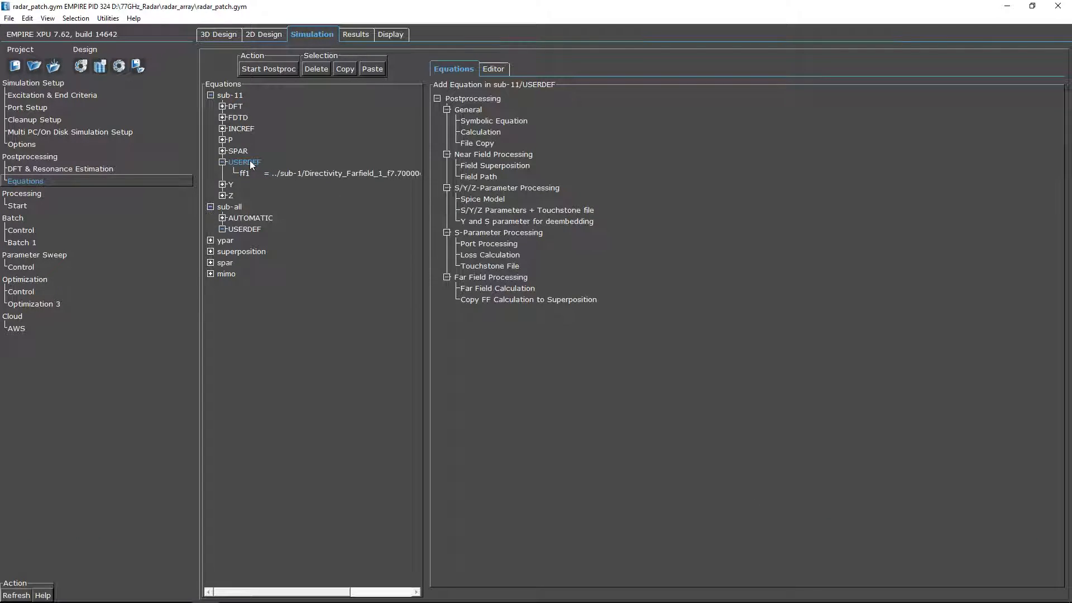
double_click(470, 144)
double_click(472, 100)
text(ff11)
click(465, 138)
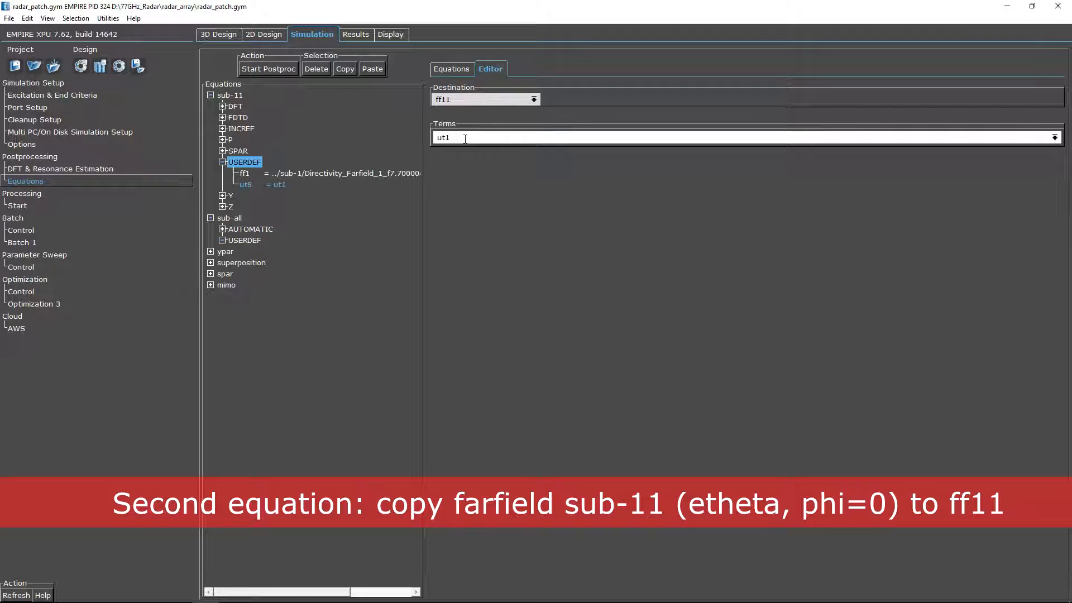
double_click(465, 138)
text(../sub-1/Directivity_Farfield_1_f7.70000e+10_p0.000e+00_etheta)
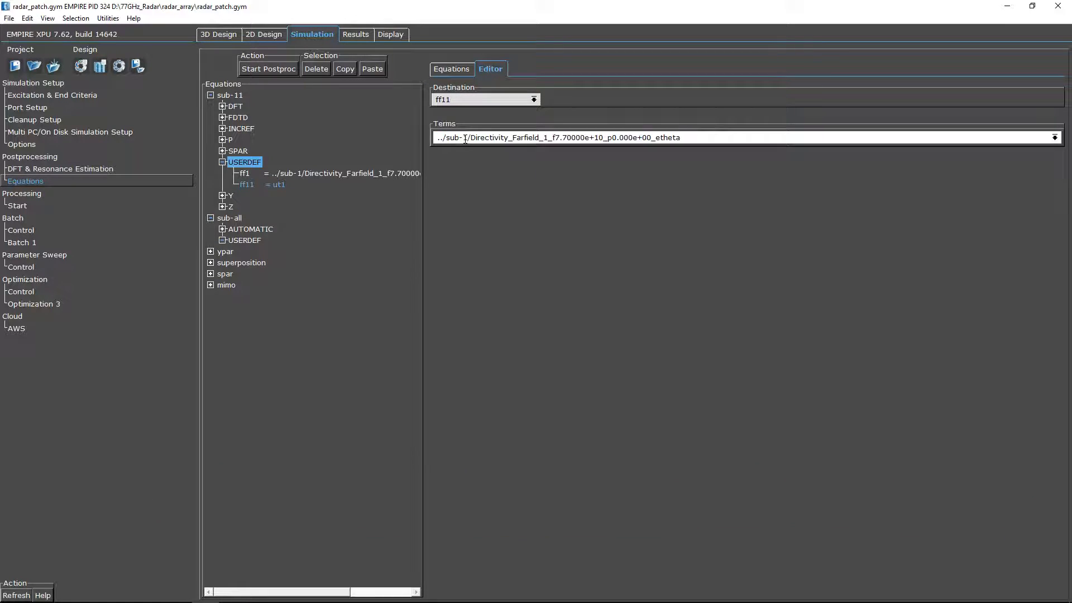
key(BackSpace)
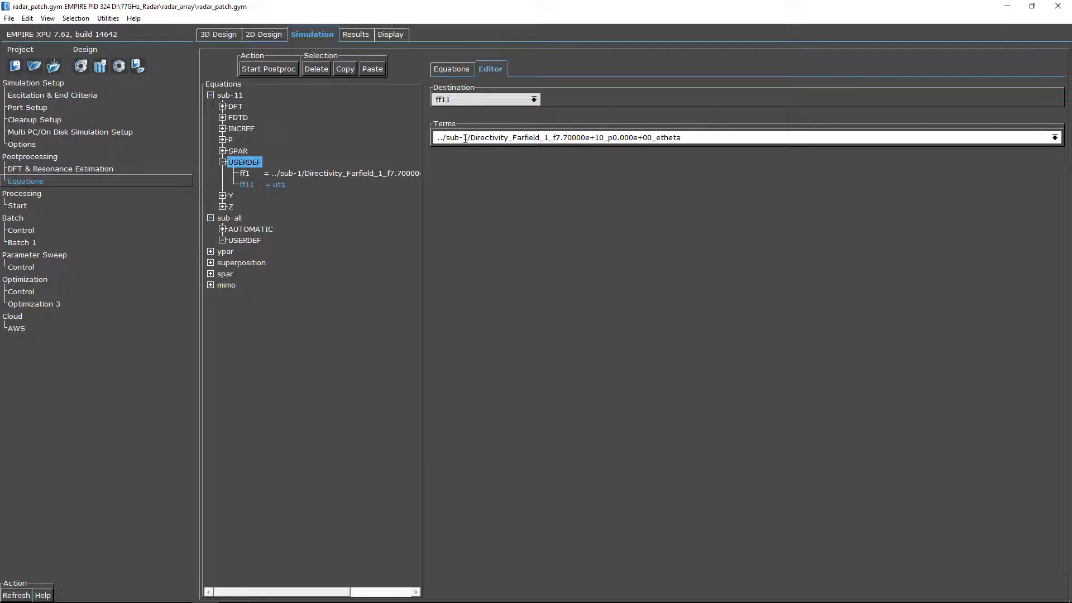
click(465, 138)
text(1)
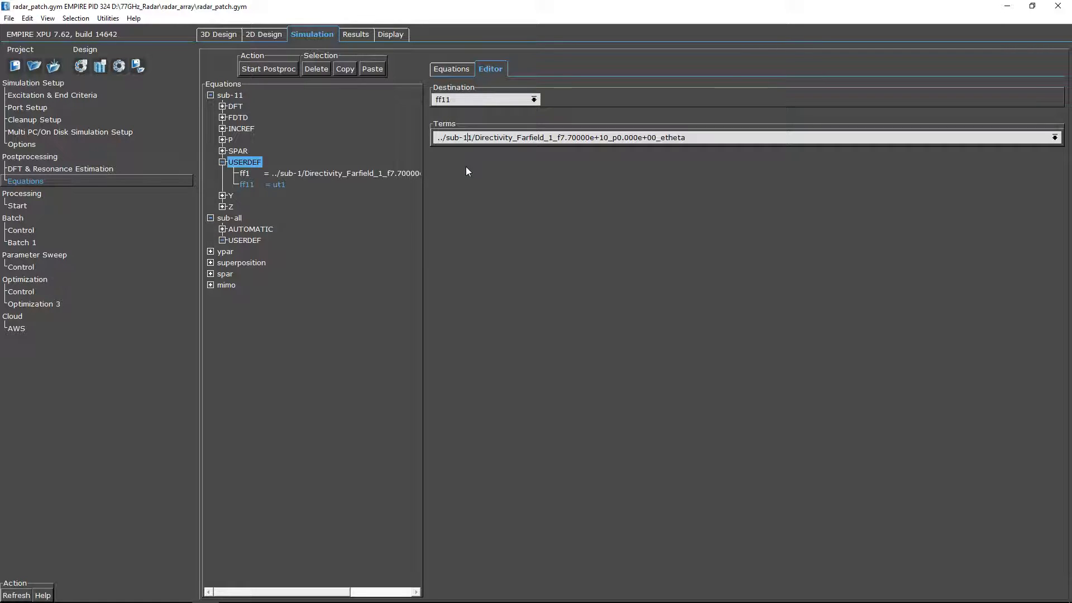
Add a Symbolic Equation under sub-11 USERDEF with the destination ffratio.
click(257, 163)
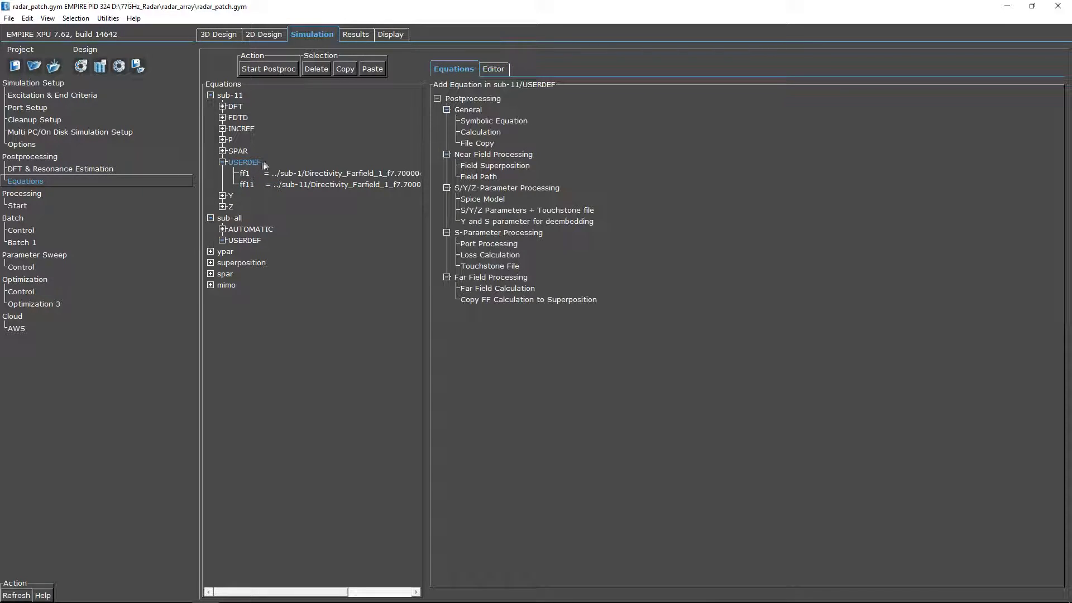
double_click(487, 121)
double_click(457, 135)
text(f1)
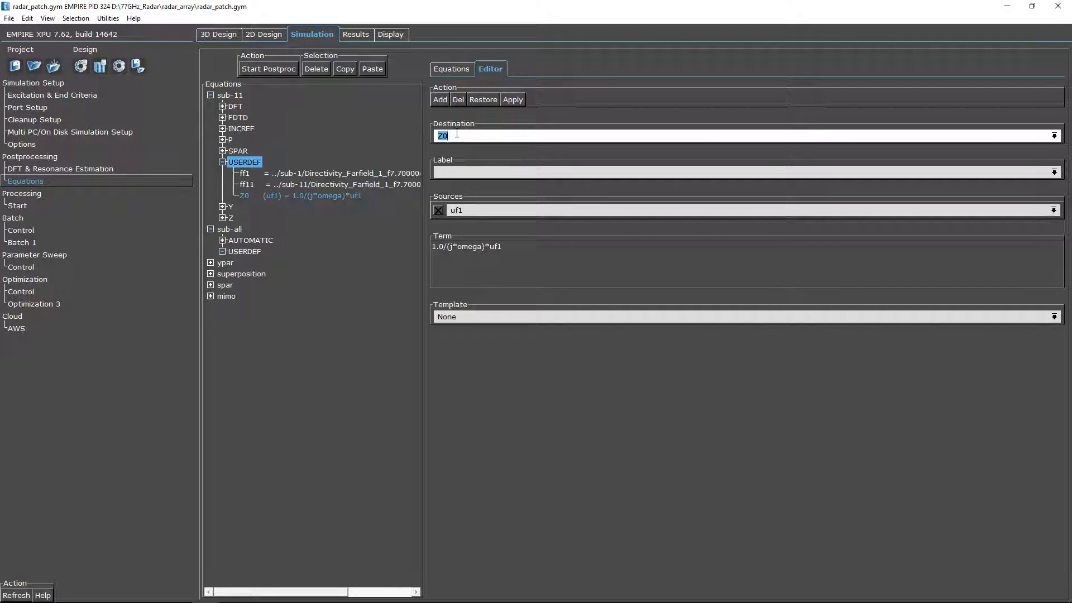
text(fratio)
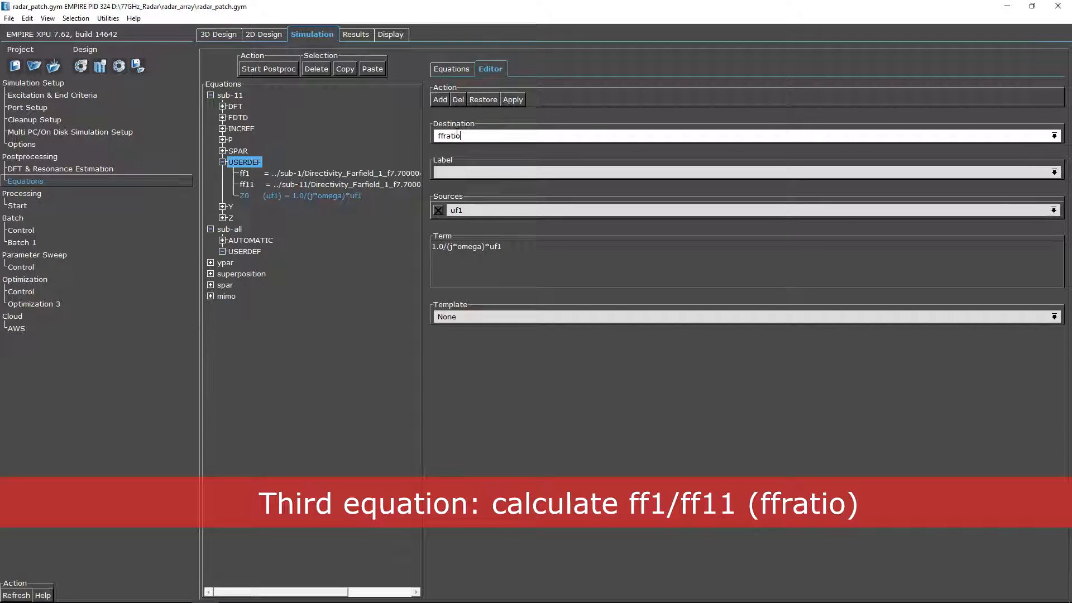
key(Return)
Define ff1 and ff11 as the two sources of the ffratio equation.
click(458, 210)
double_click(457, 210)
text(ff1)
key(Return)
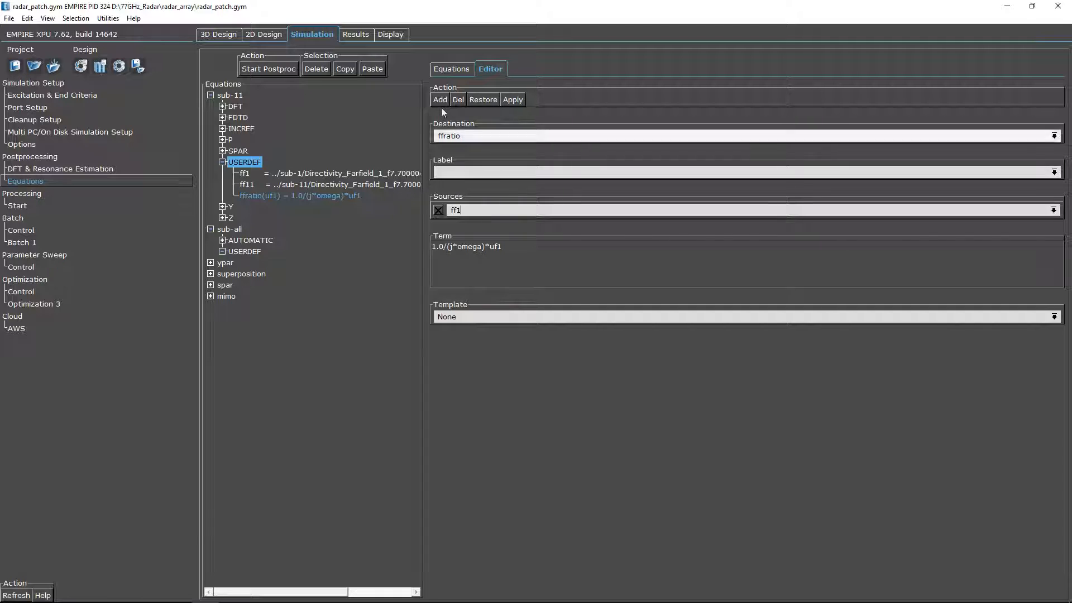
click(440, 99)
click(462, 225)
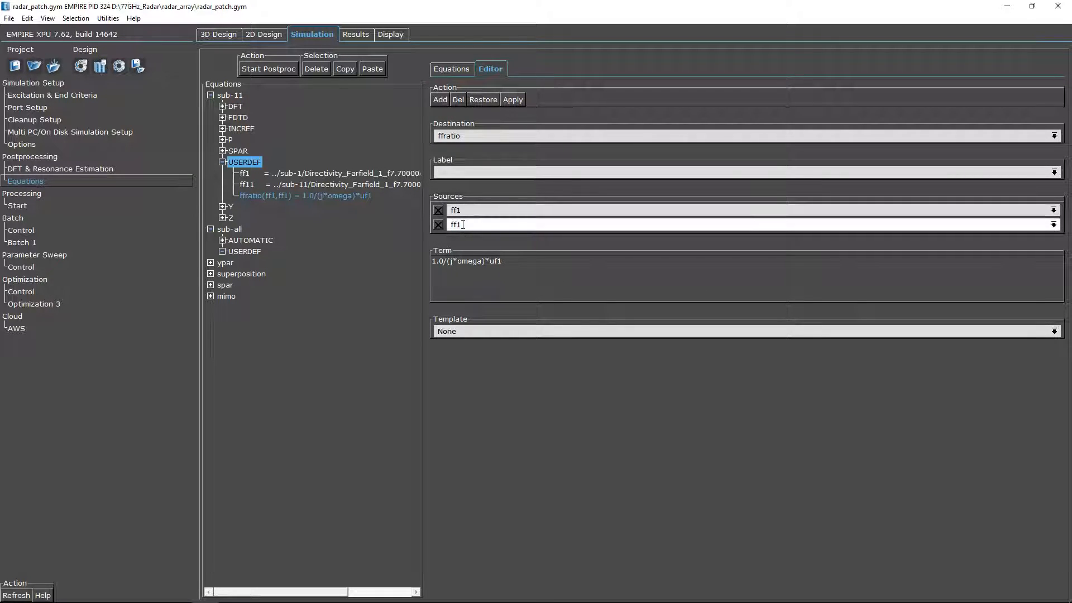
text(1)
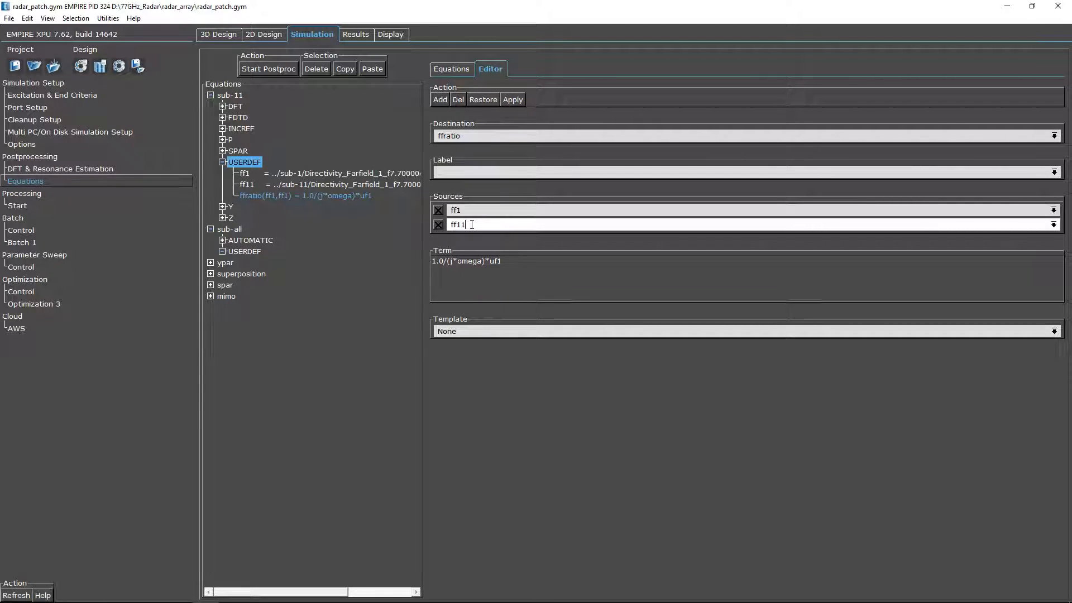
Set the ffratio equation's term to ff1/ff11 and start the postprocessing.
drag(514, 261, 432, 262)
text(ff1)
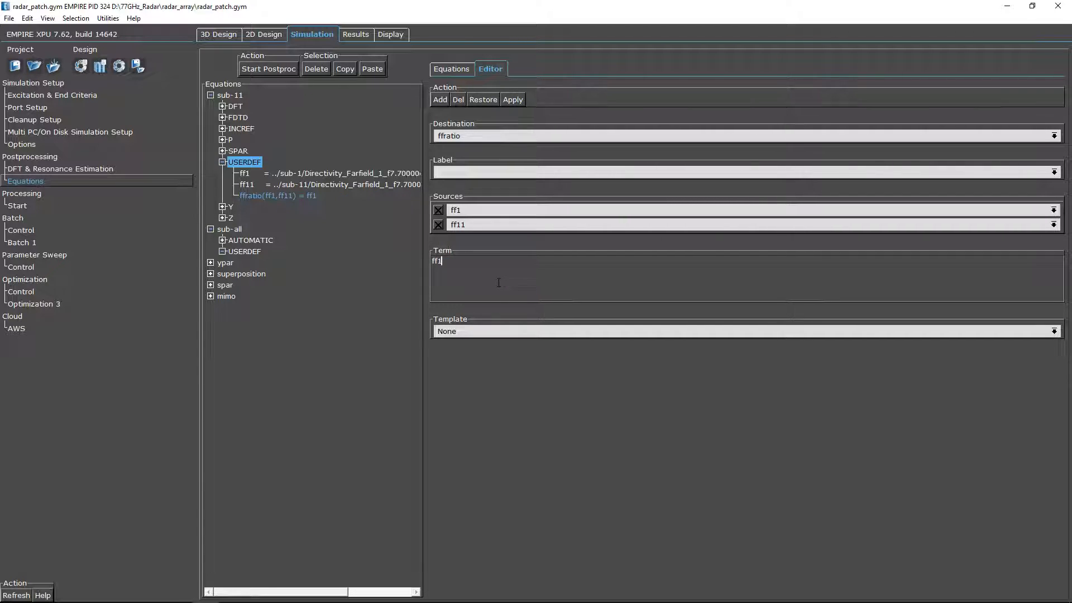
text(/ff11)
click(270, 70)
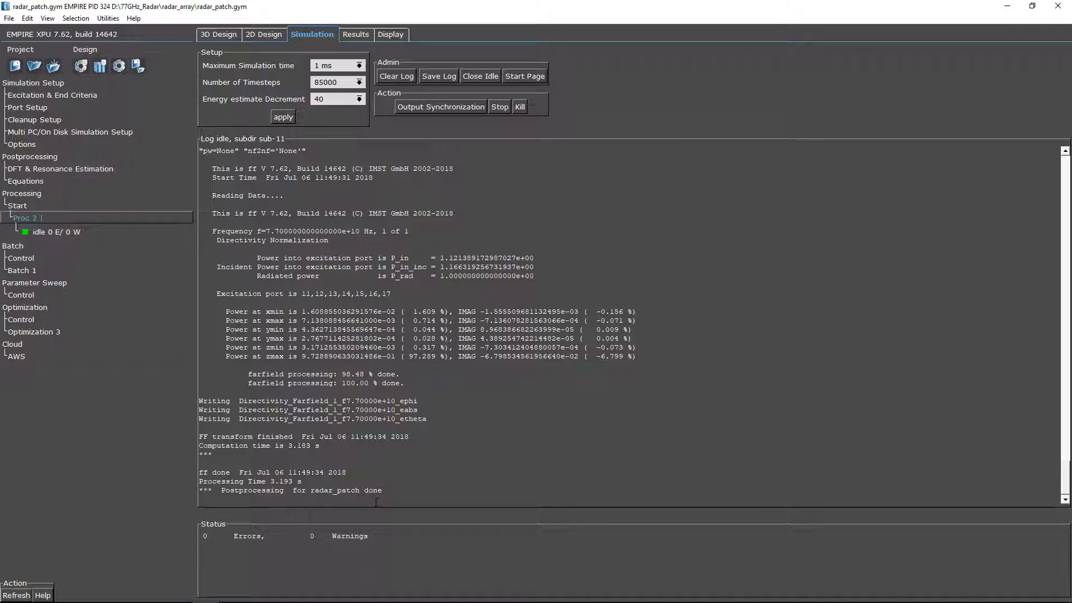
Show the additional plots in the results and set the plot format to angle degrees.
click(352, 35)
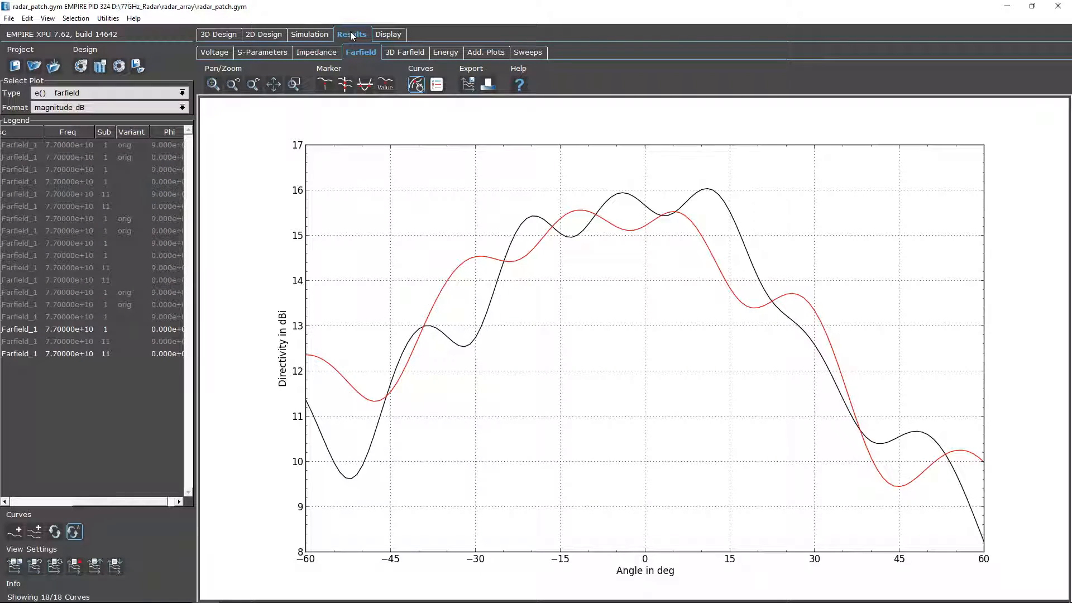
click(486, 51)
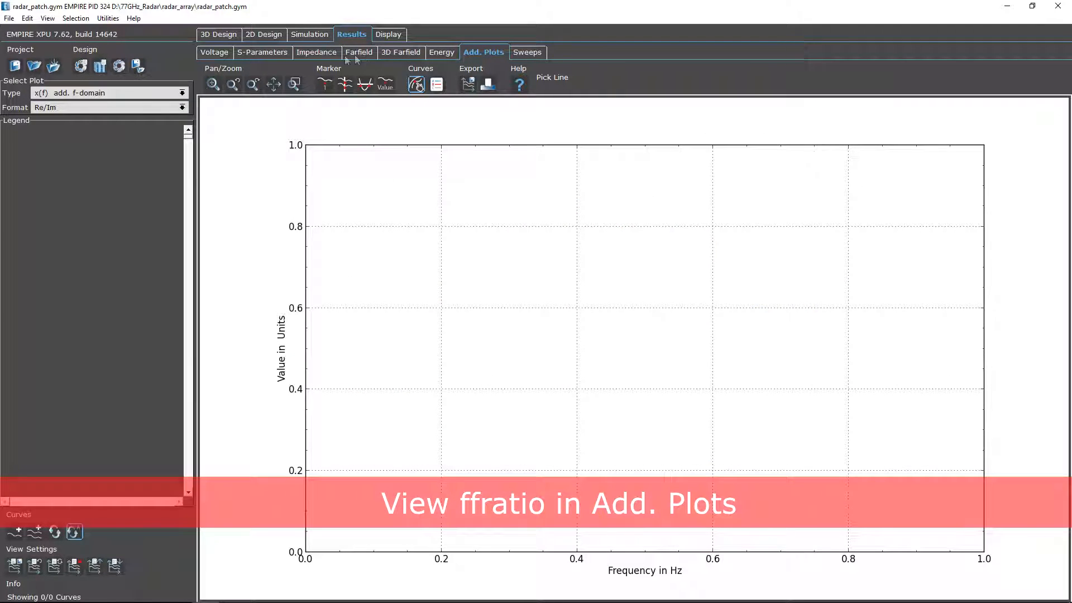
click(181, 107)
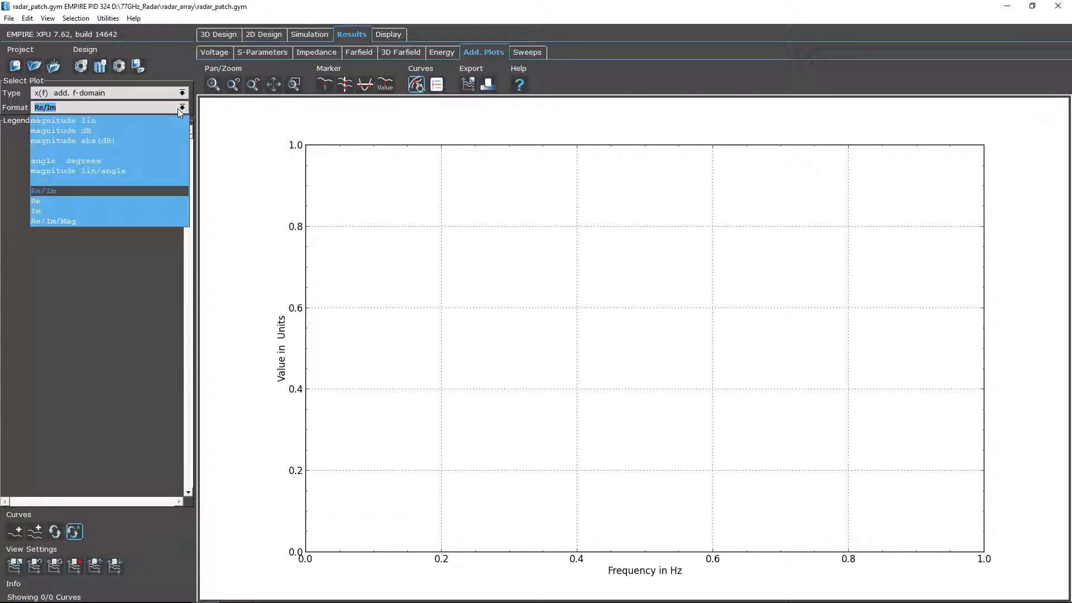
click(165, 161)
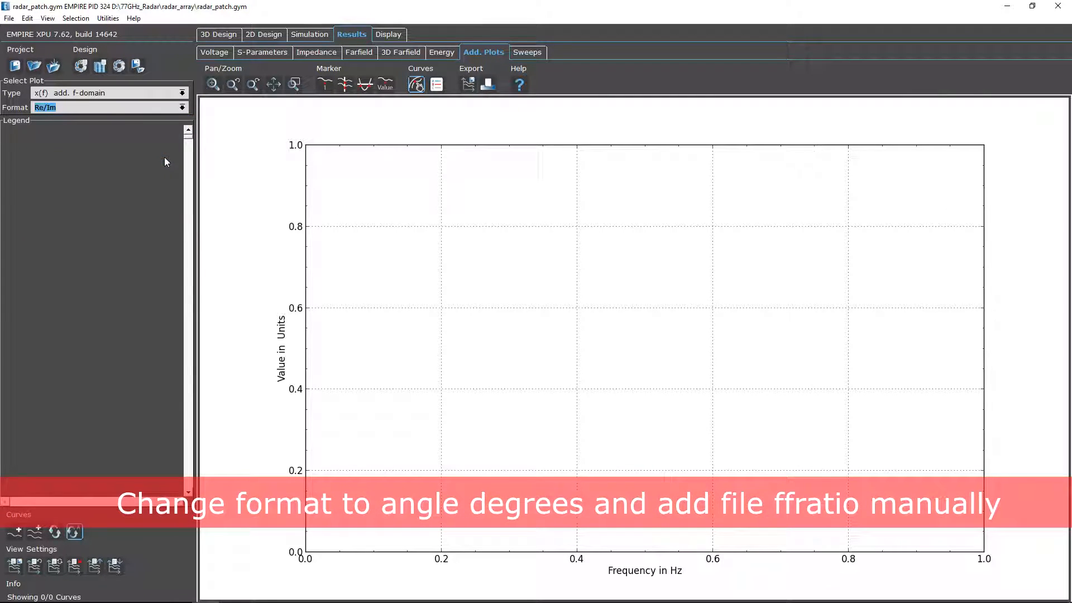
Add the ffratio file from the sub-11 folder as a curve in the additional plot.
click(12, 531)
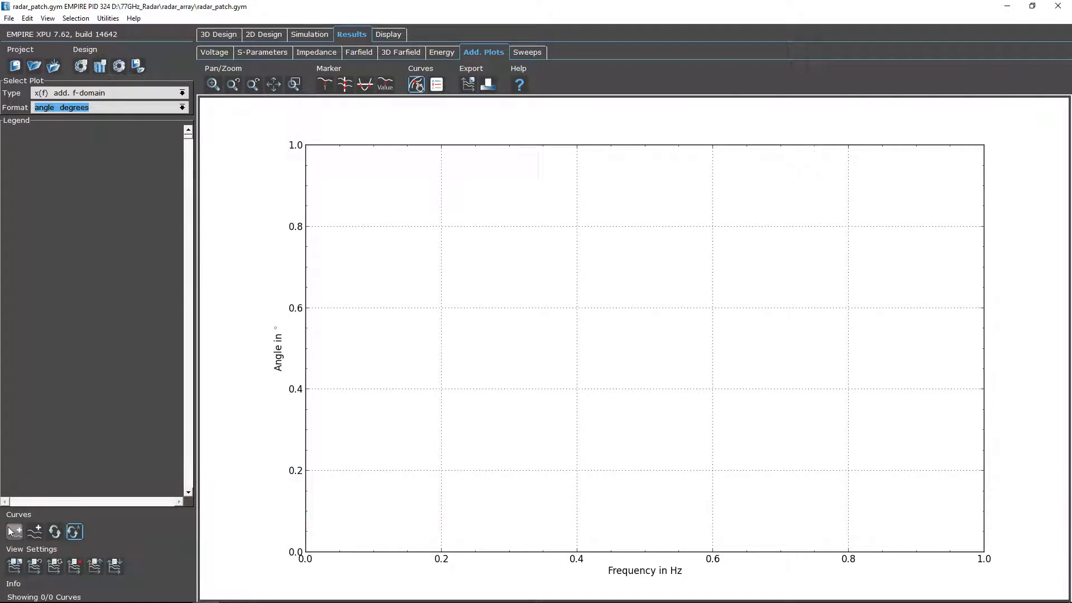
click(148, 170)
scroll(148, 184, down, 5)
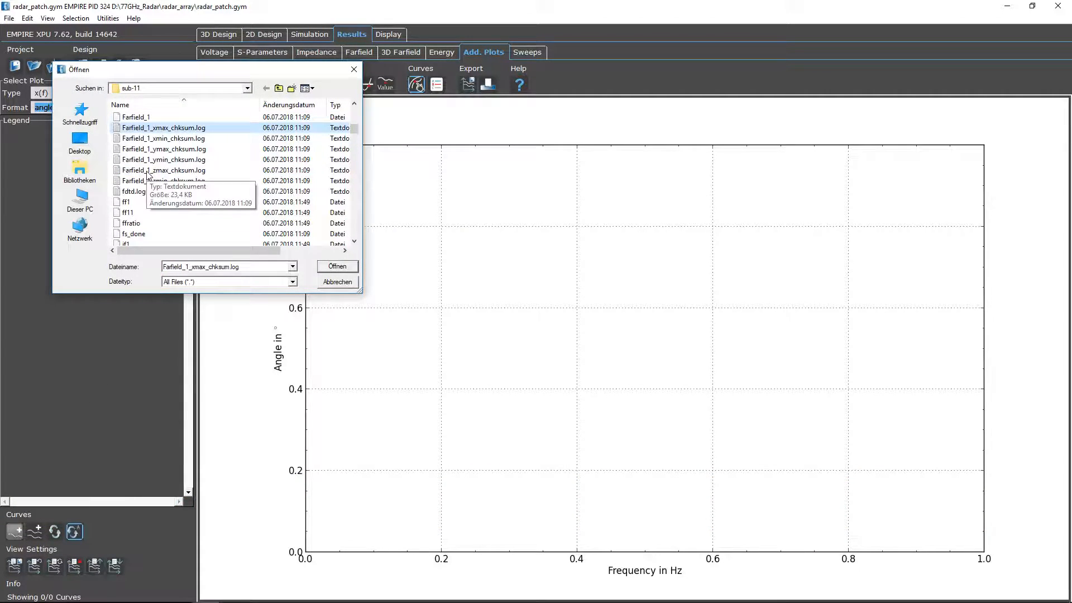
click(139, 223)
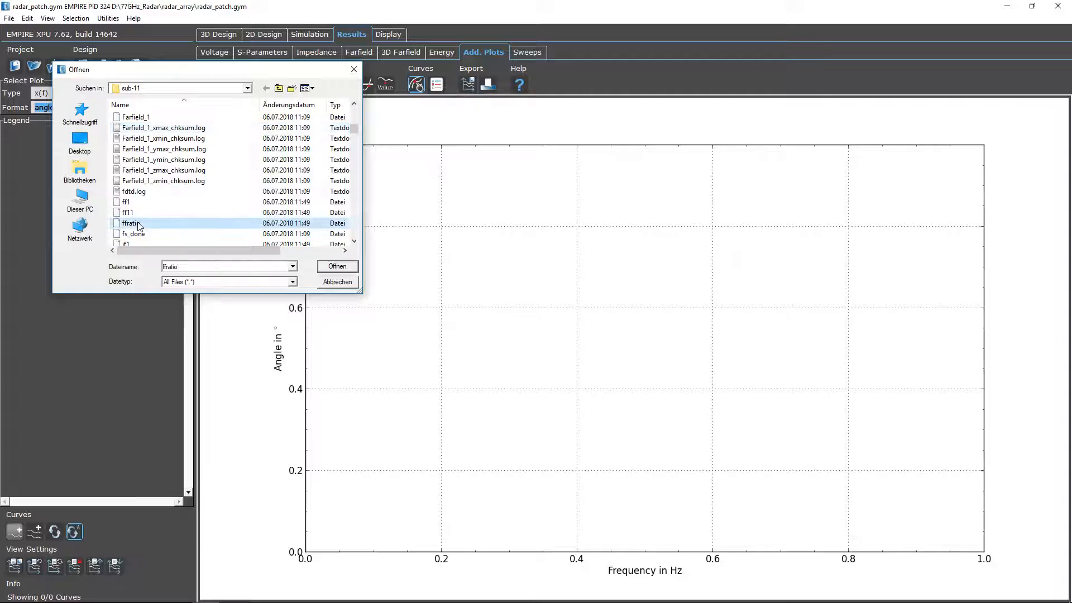
click(338, 267)
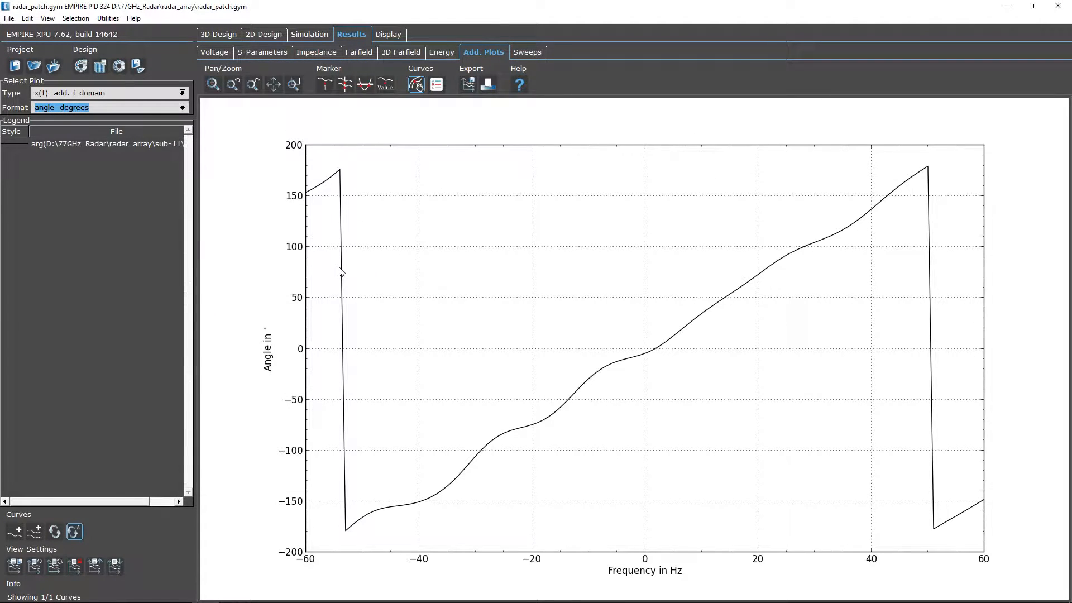